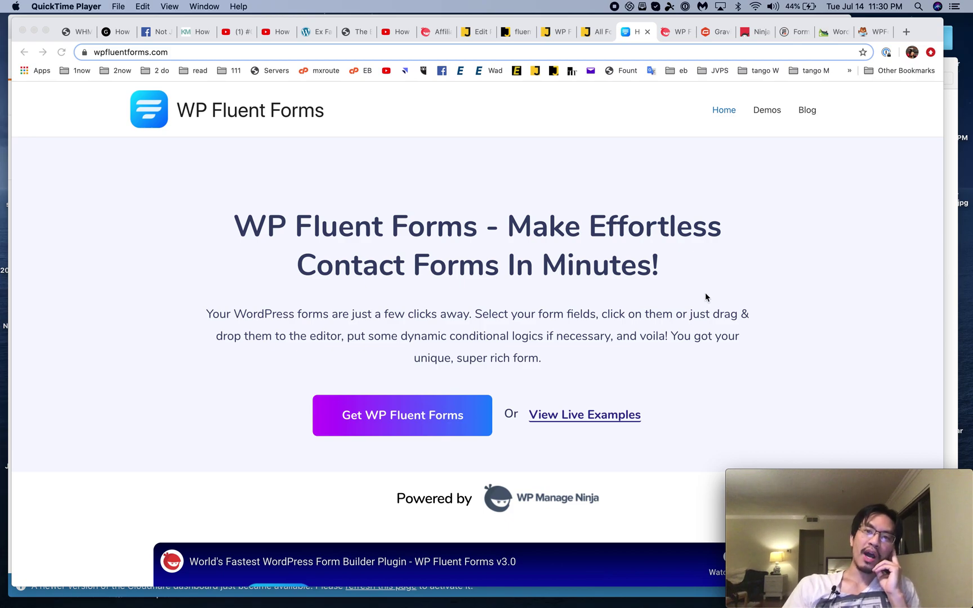
Step: View the Fluent Forms demo page, then the Gravity, Ninja, Formidable, Caldera and WPForms sites
scroll(704, 296, up, 2)
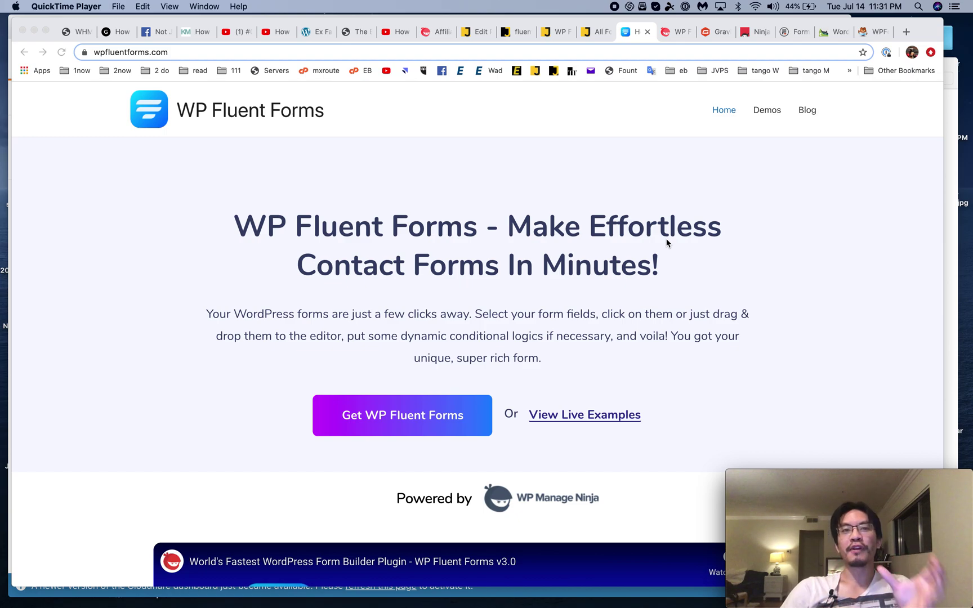
click(671, 38)
scroll(635, 193, up, 2)
click(717, 32)
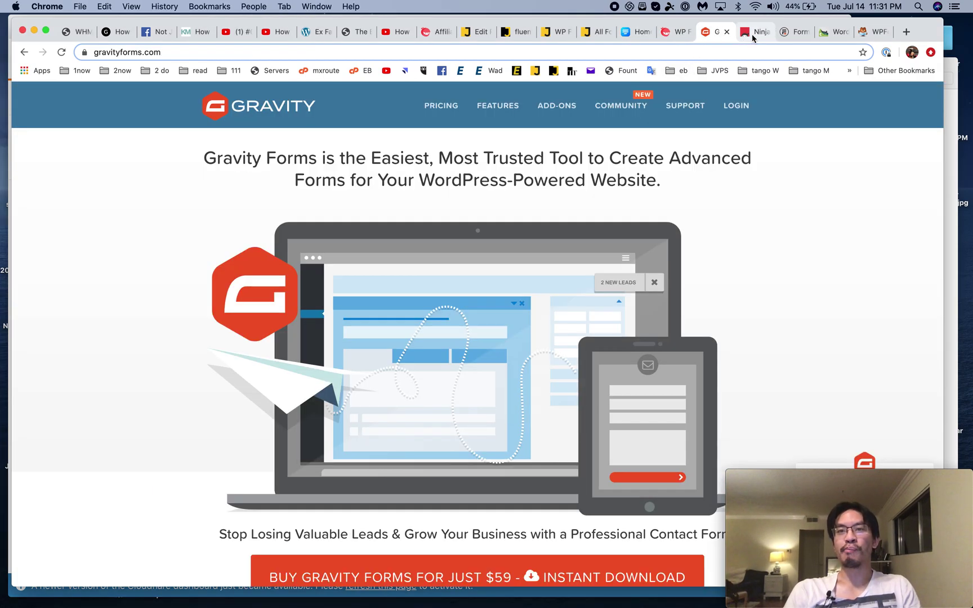
click(754, 34)
click(795, 33)
click(824, 34)
click(864, 33)
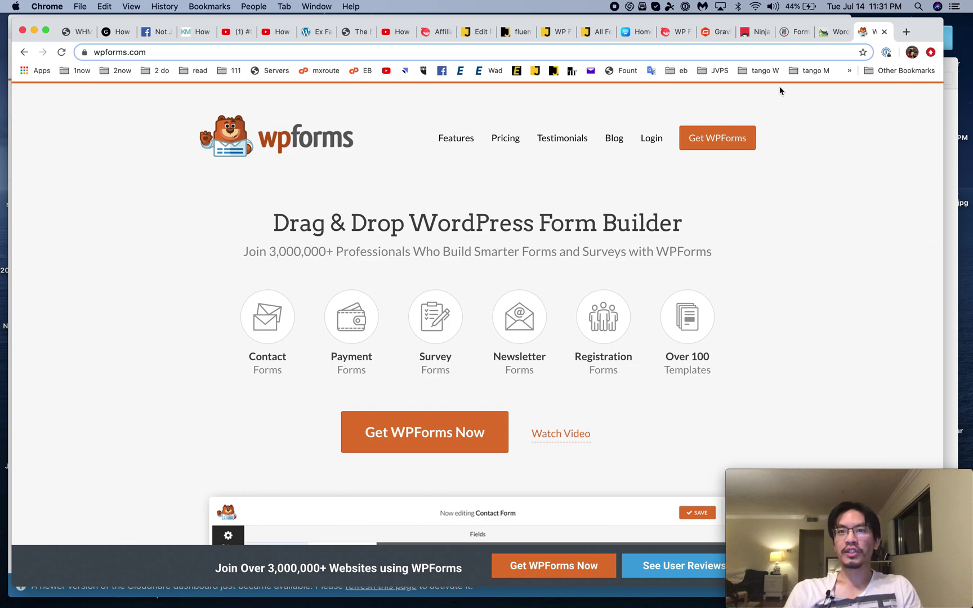
Step: Revisit the Gravity, Ninja, Formidable, Caldera and WPForms homepages, ending back on Caldera Forms
click(715, 34)
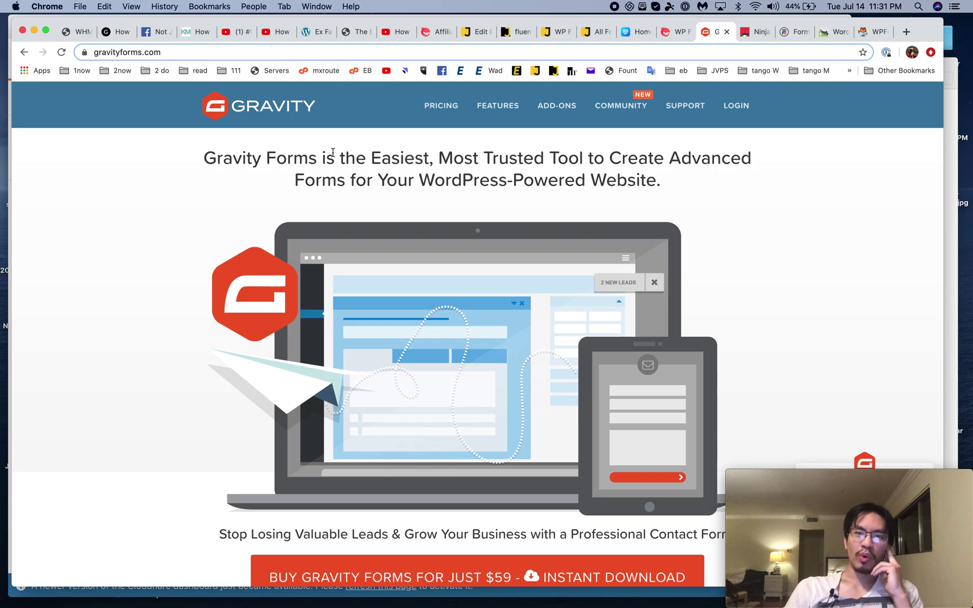
click(757, 32)
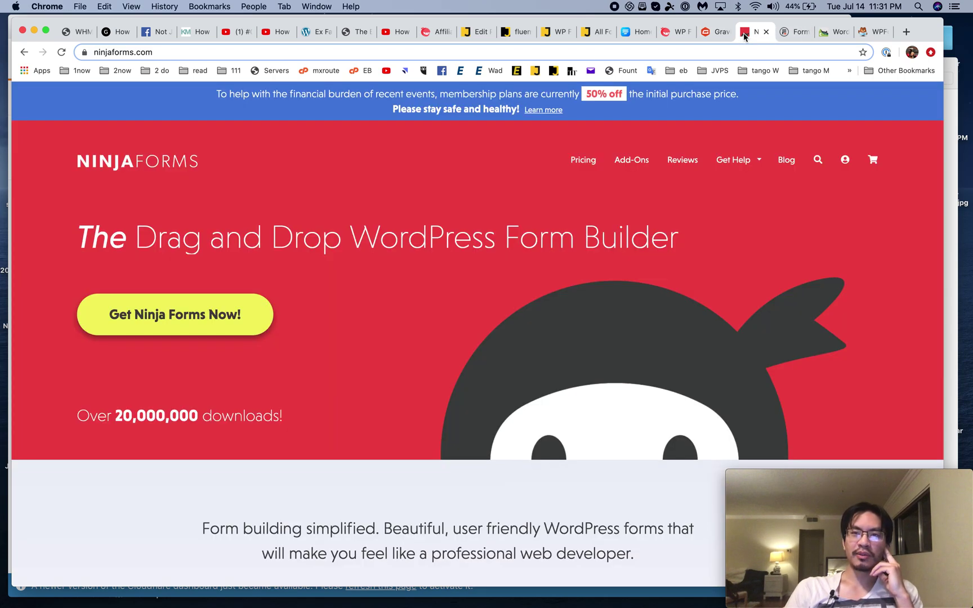
click(795, 32)
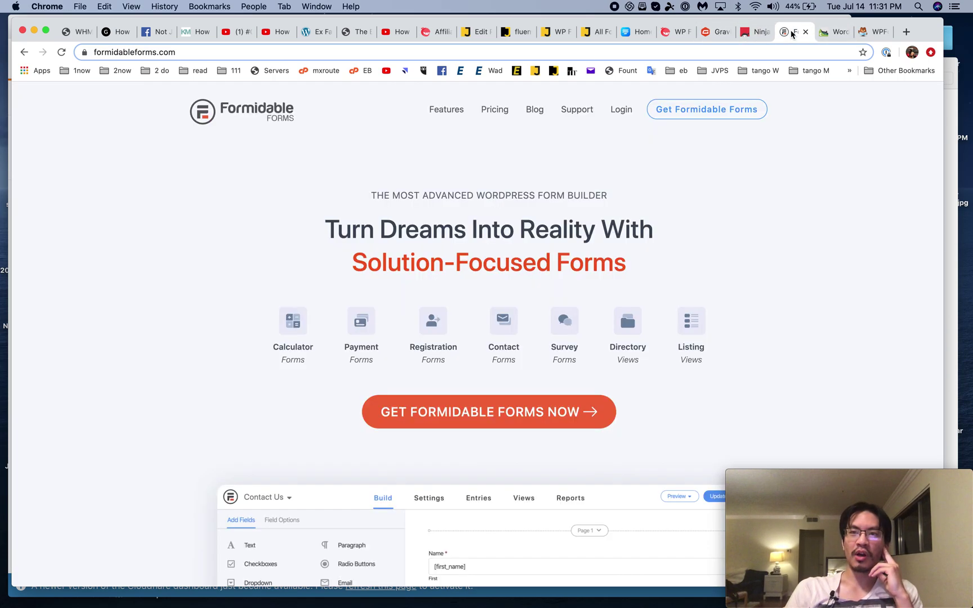
click(825, 33)
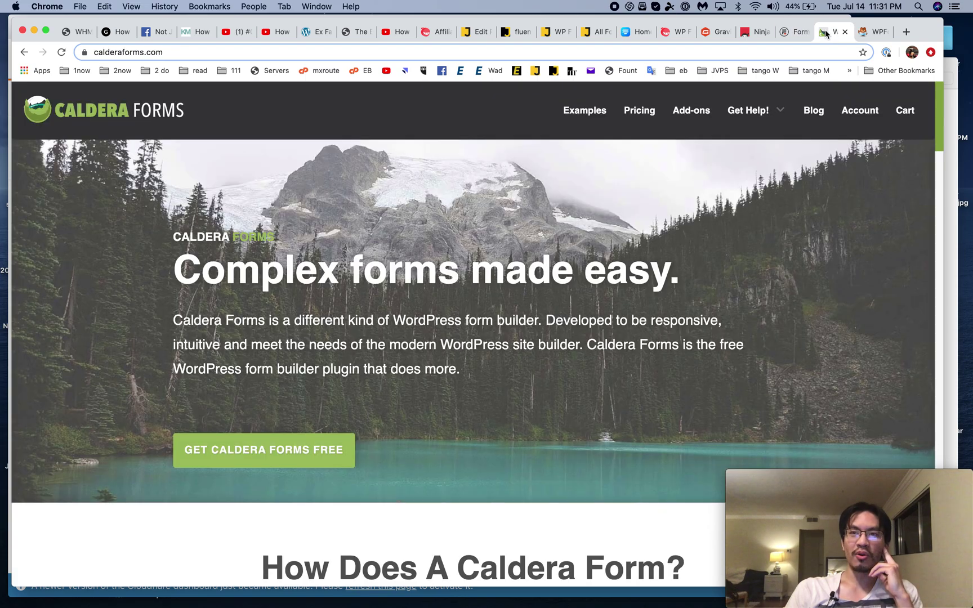
click(862, 35)
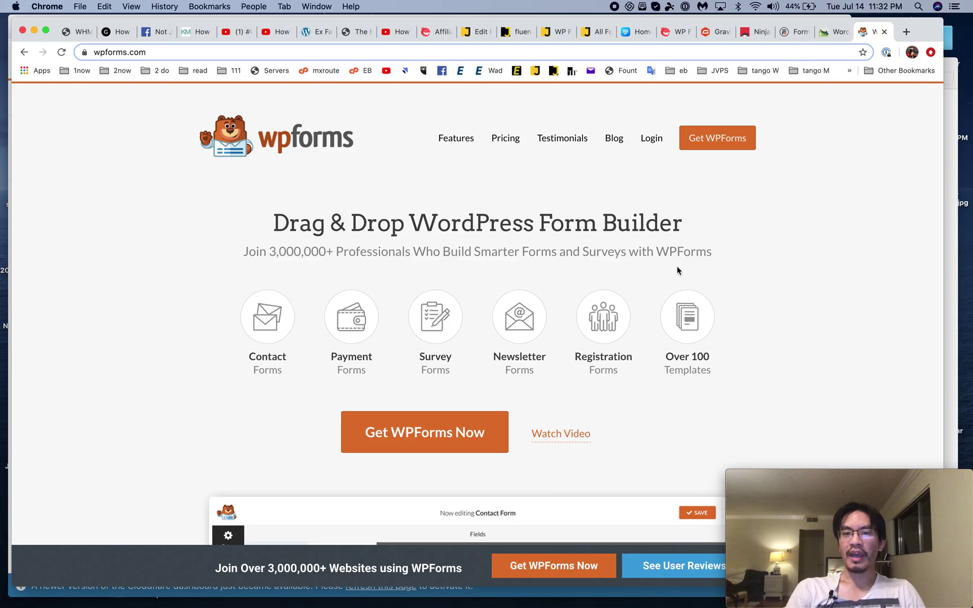
click(824, 33)
Step: Scroll the Caldera Forms homepage and go to its Add-ons page
scroll(564, 243, down, 12)
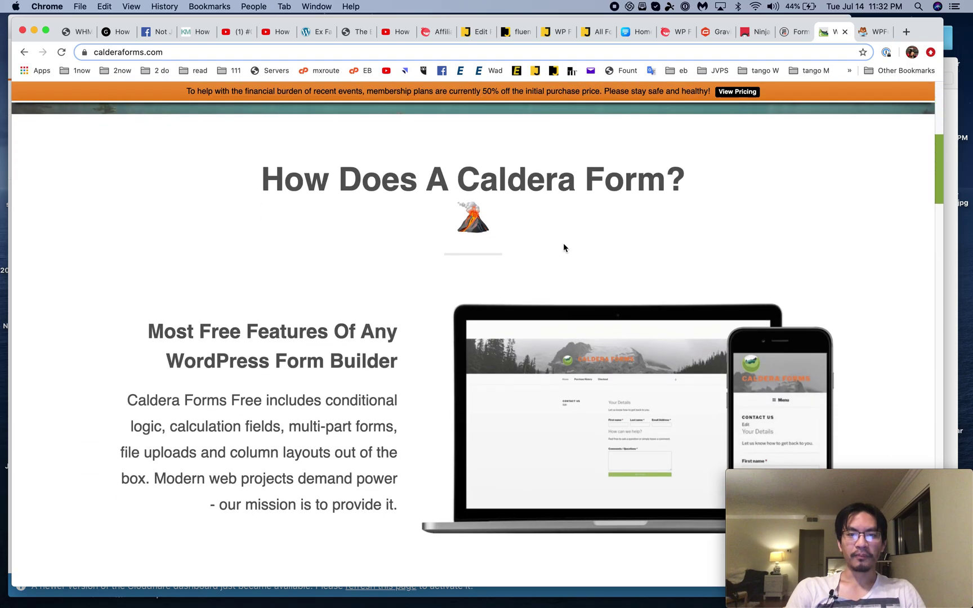
scroll(564, 244, down, 2)
scroll(564, 244, up, 15)
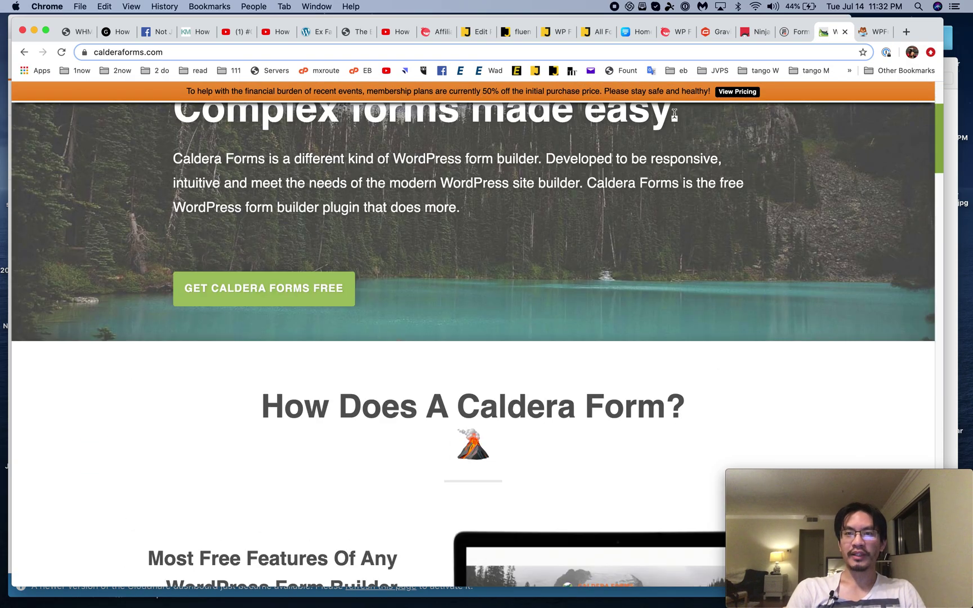
scroll(672, 119, down, 1)
click(692, 110)
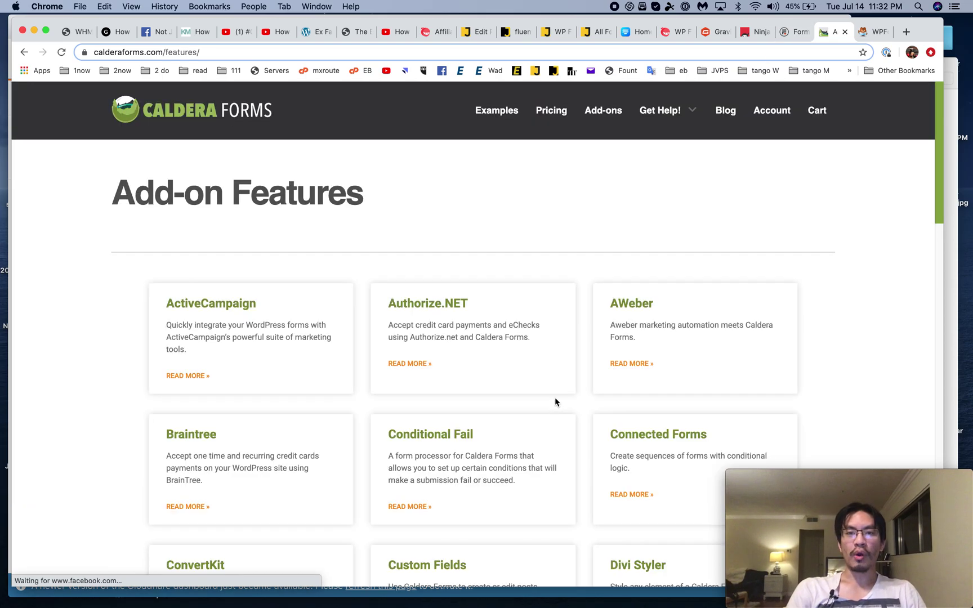
Step: Review the Caldera add-on cards down to Slack, then view the Formidable and Ninja Forms sites
scroll(556, 397, down, 1)
scroll(556, 398, down, 15)
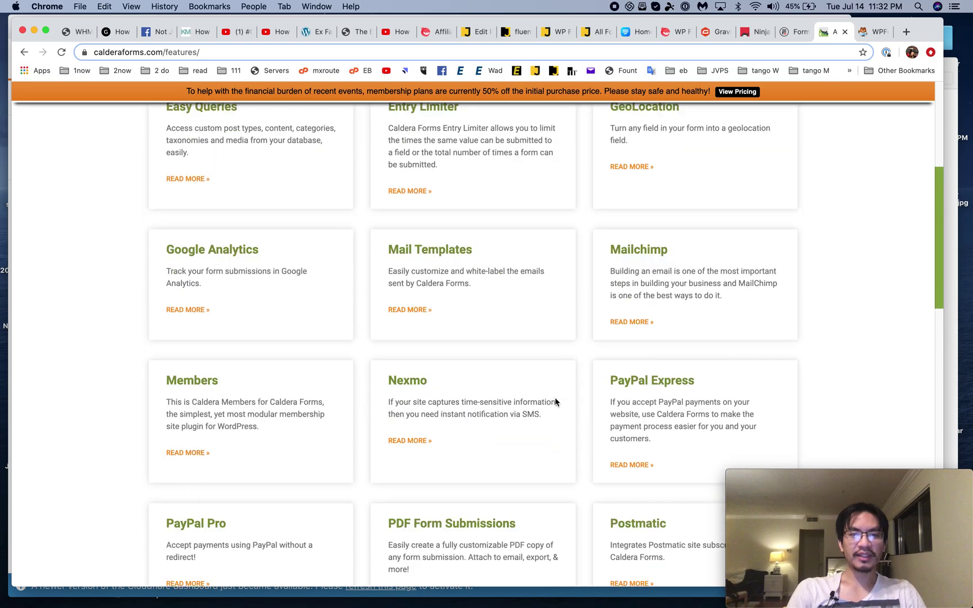
scroll(555, 397, down, 8)
scroll(555, 397, up, 4)
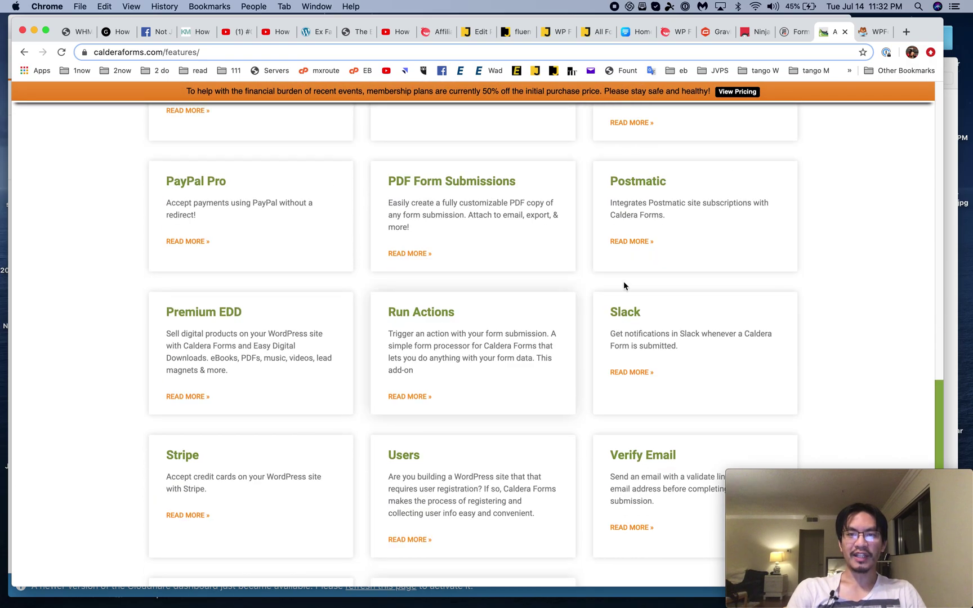
scroll(636, 319, down, 4)
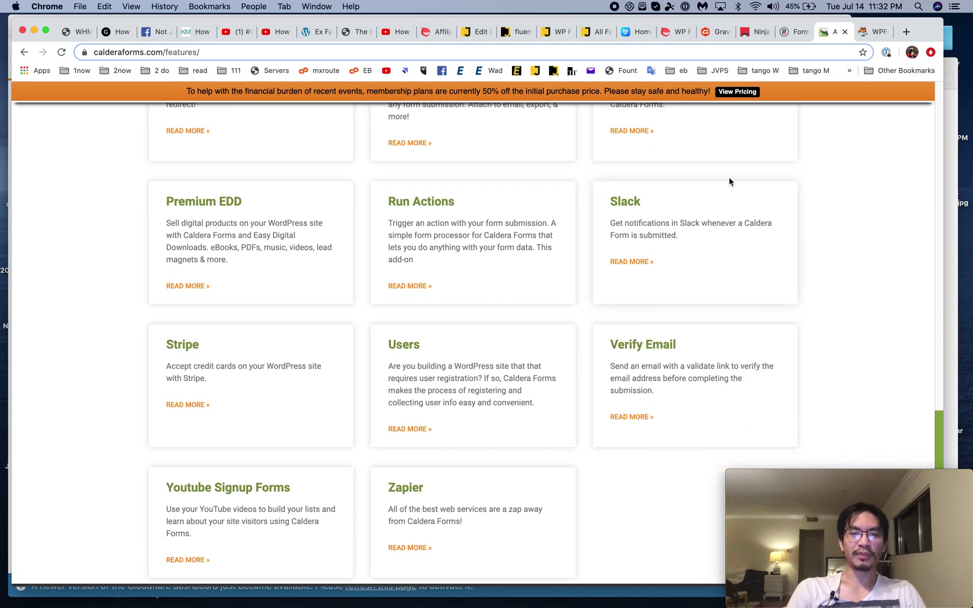
click(781, 33)
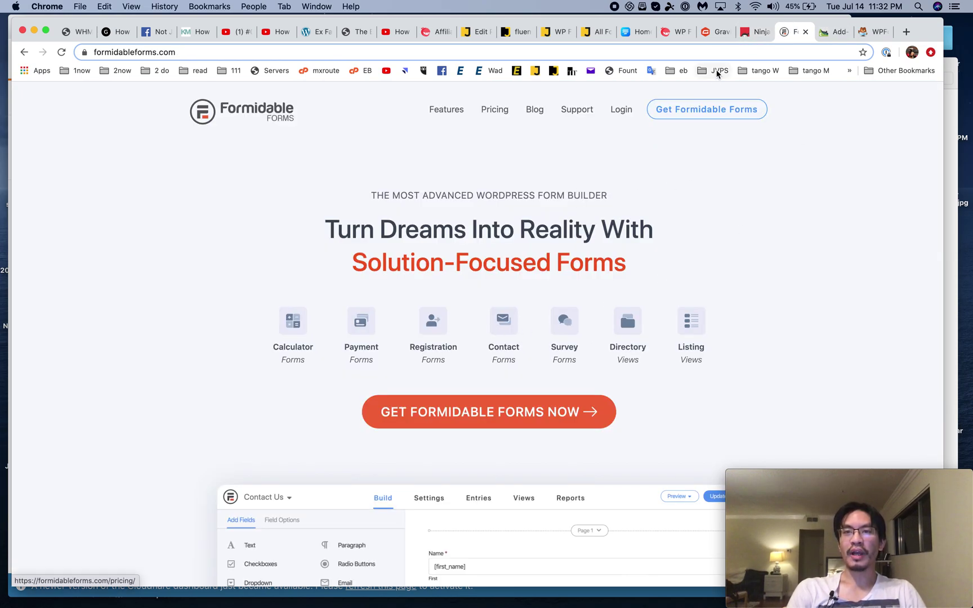
click(752, 35)
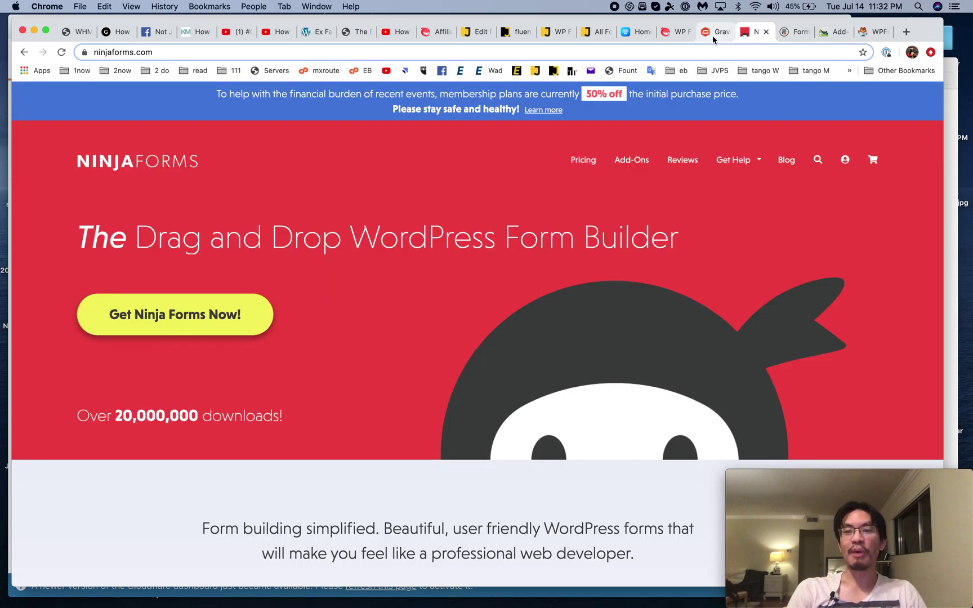
Step: Go to the Ninja Forms Add-Ons page and scan its first extension cards
scroll(545, 439, down, 10)
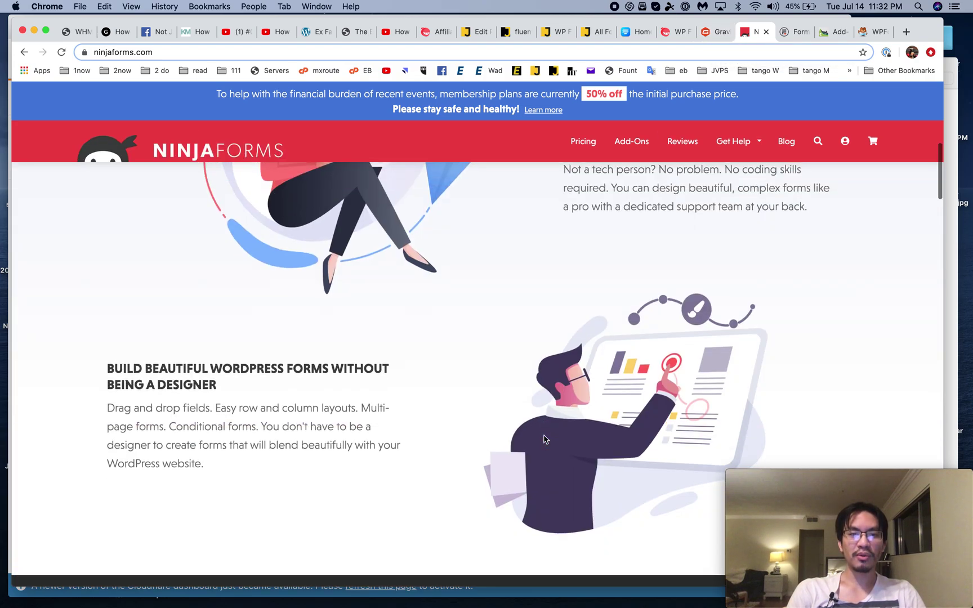
click(626, 147)
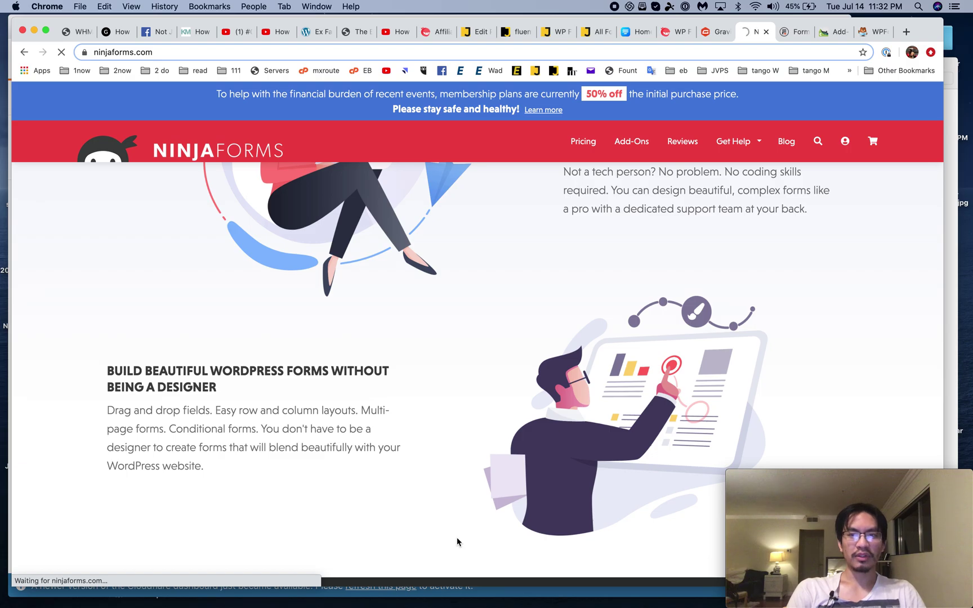
scroll(552, 496, down, 5)
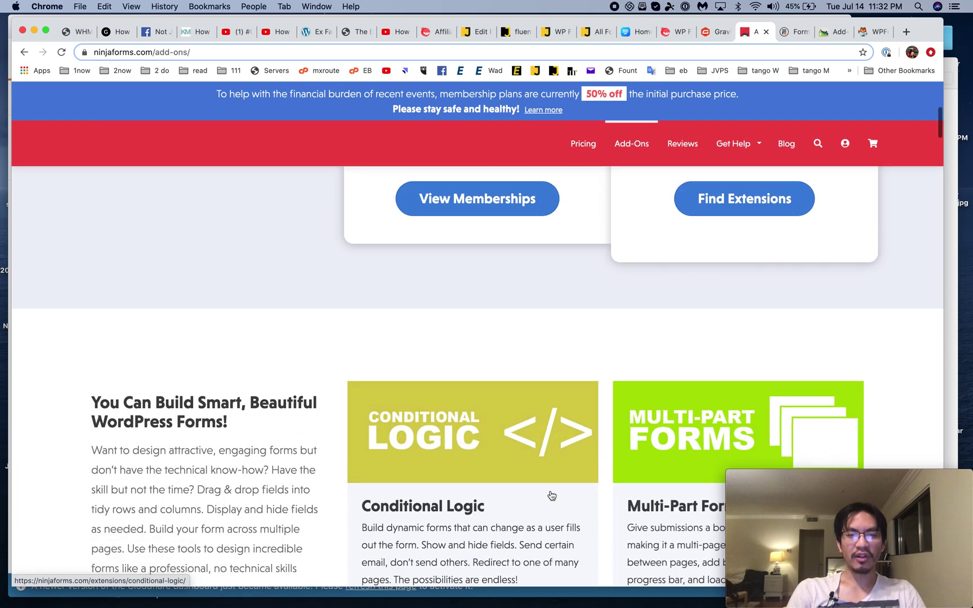
scroll(552, 496, down, 5)
scroll(552, 496, up, 7)
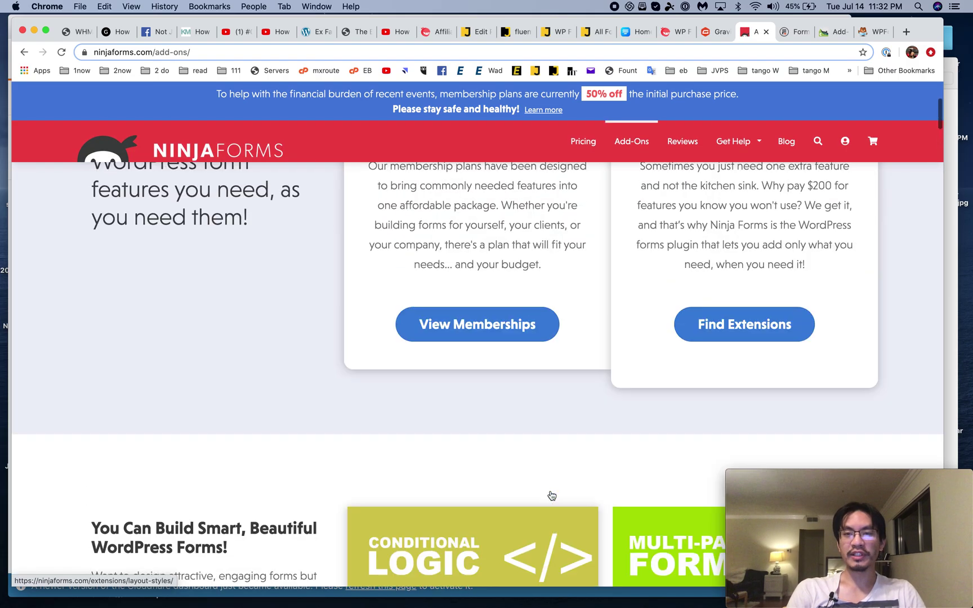
scroll(552, 495, up, 4)
scroll(552, 496, down, 8)
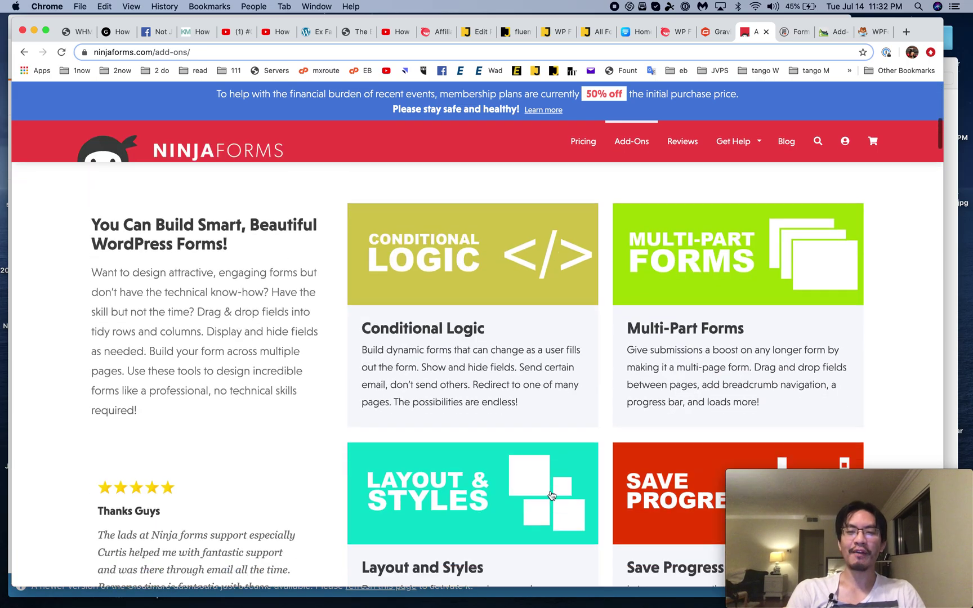
scroll(552, 496, down, 1)
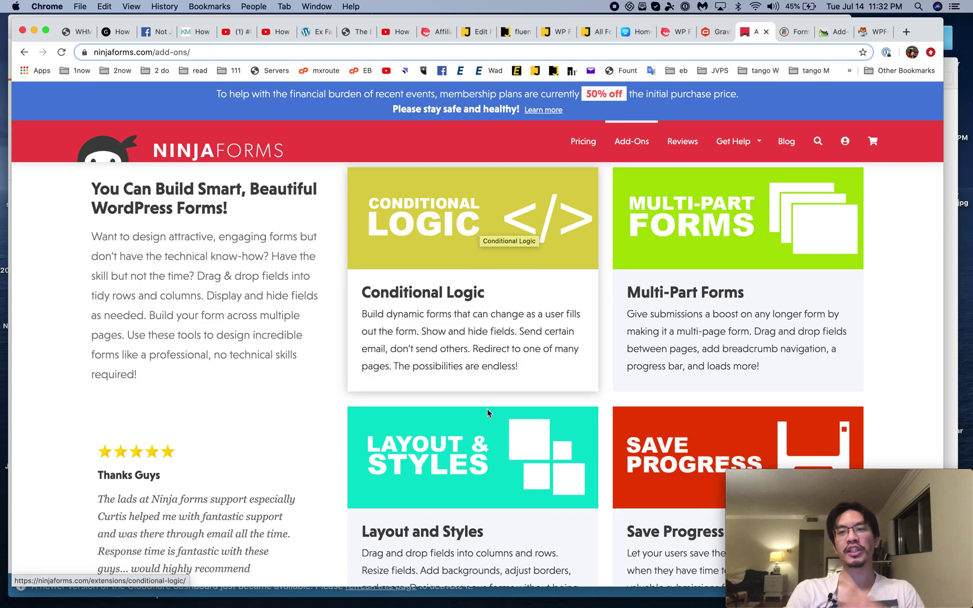
Step: Scroll further through add-ons such as Conditional Logic, File Uploads, Zapier and Excel Export
scroll(617, 410, down, 2)
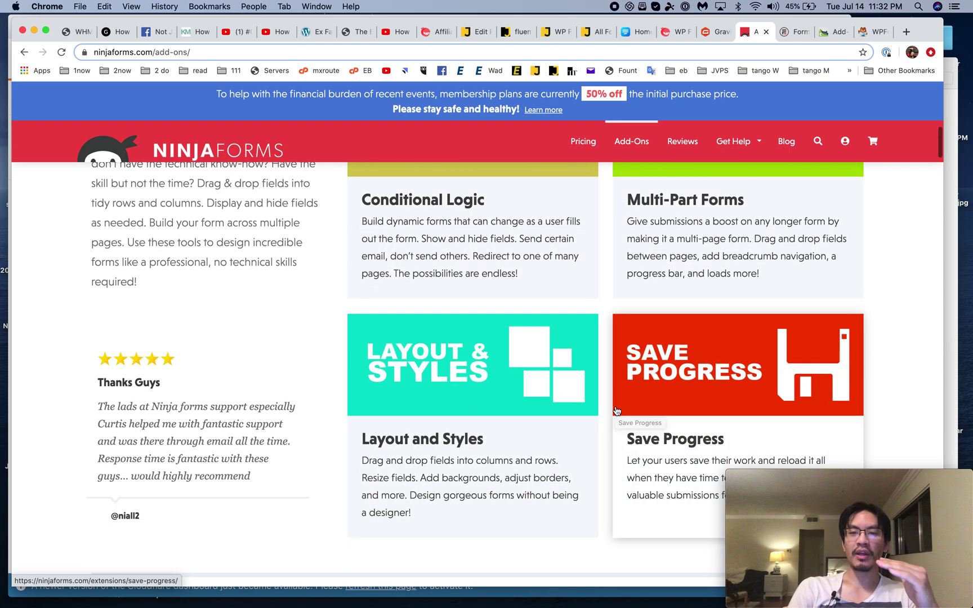
scroll(617, 410, down, 3)
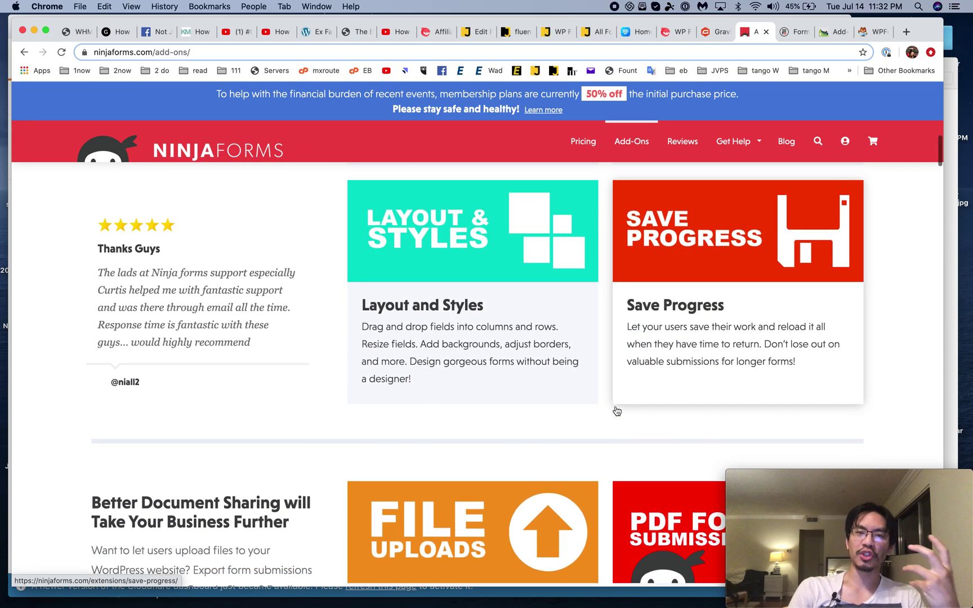
scroll(616, 411, down, 1)
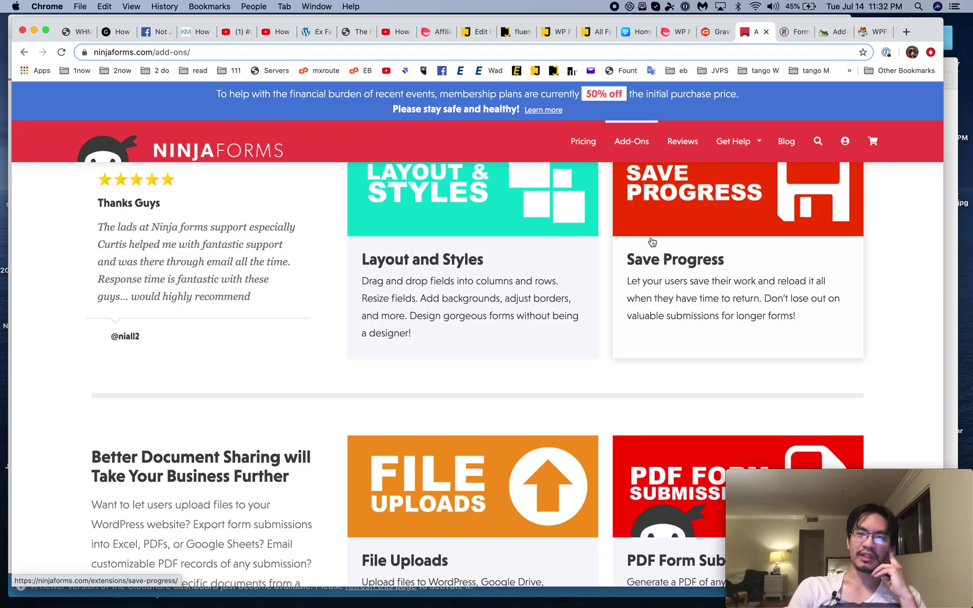
scroll(653, 242, up, 1)
scroll(652, 243, down, 4)
scroll(652, 242, down, 2)
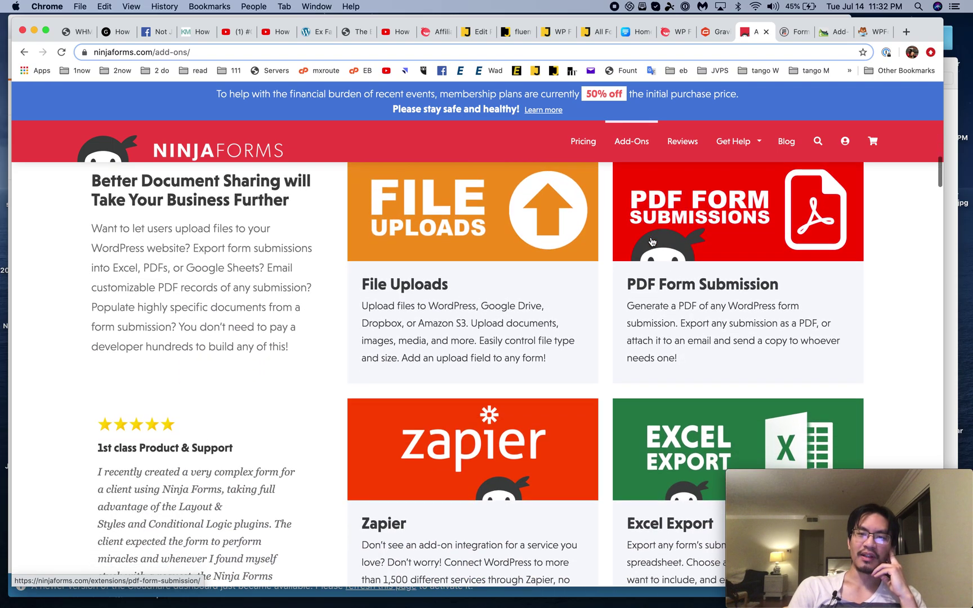
scroll(709, 294, up, 1)
scroll(708, 294, down, 10)
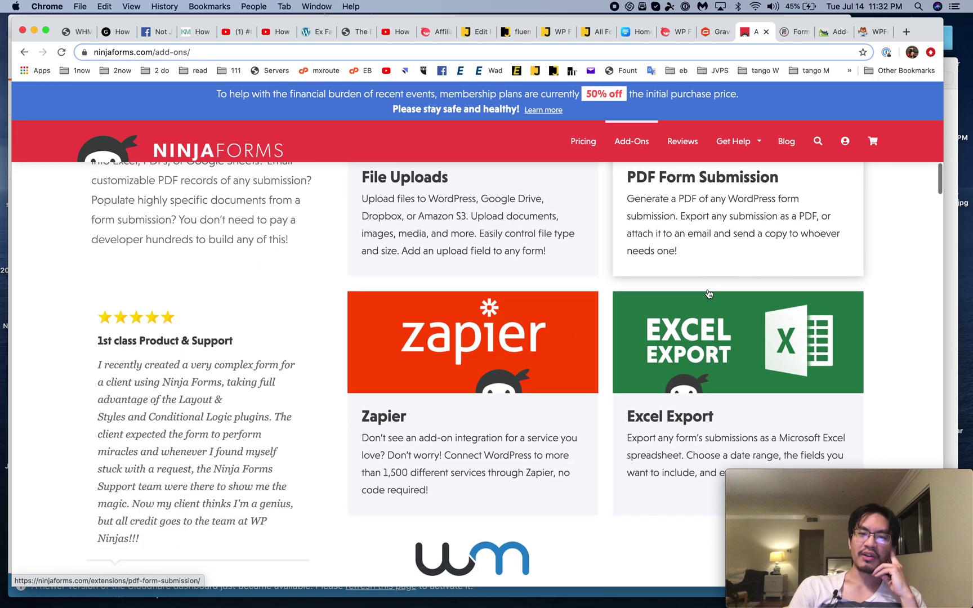
scroll(615, 402, down, 15)
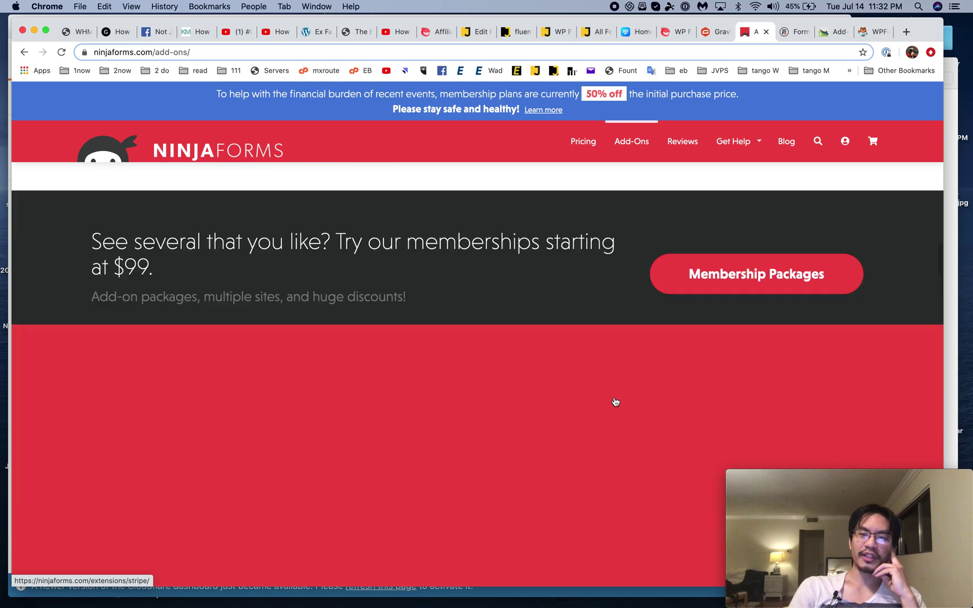
Step: Browse the Gravity Forms Features page
click(717, 31)
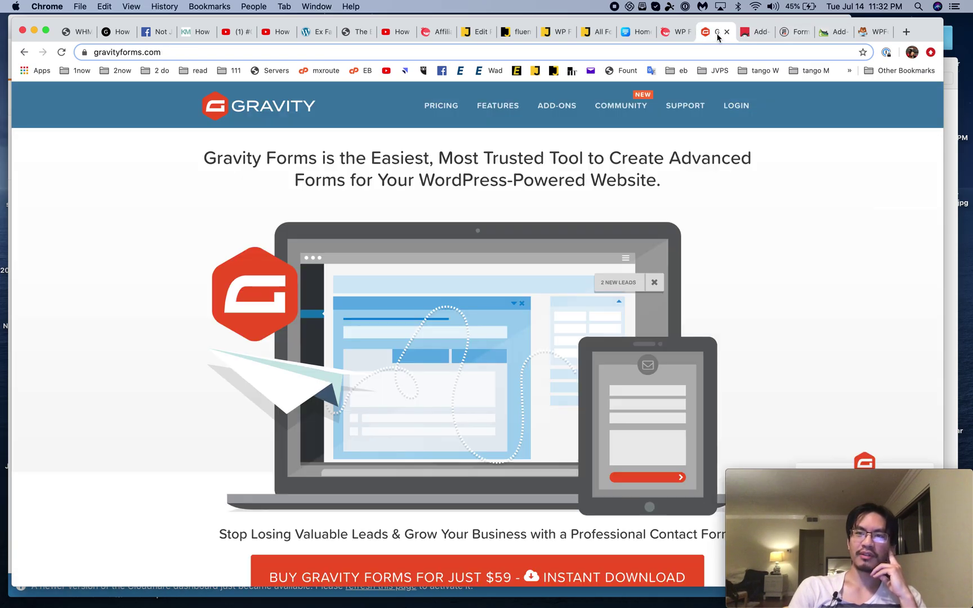
click(498, 105)
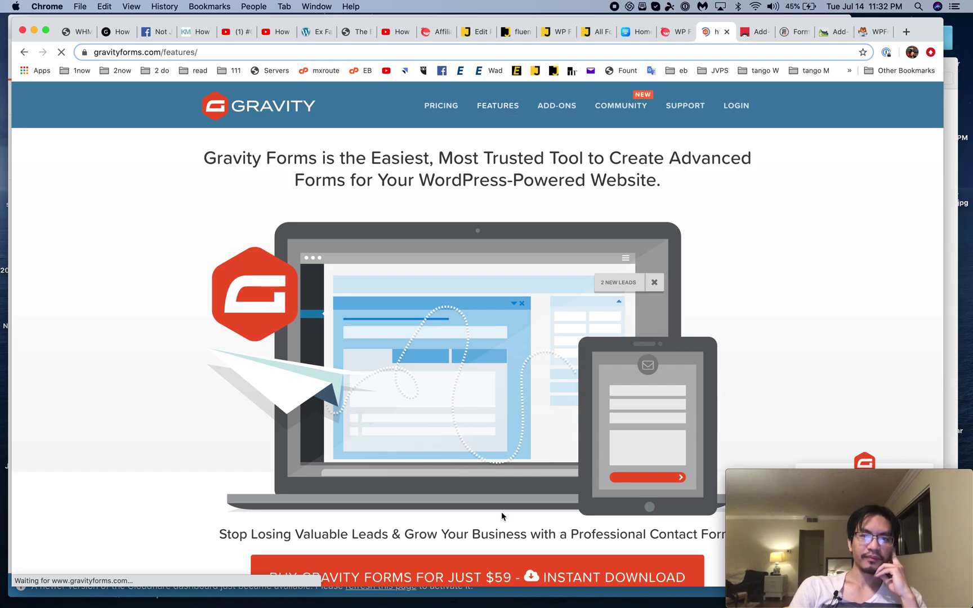
scroll(502, 512, down, 5)
scroll(502, 516, down, 15)
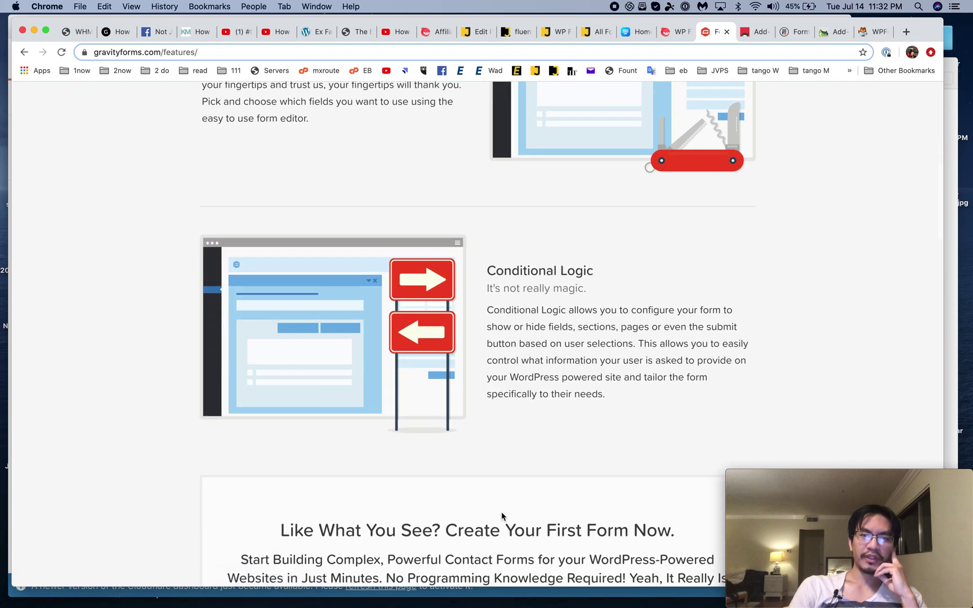
scroll(502, 516, down, 15)
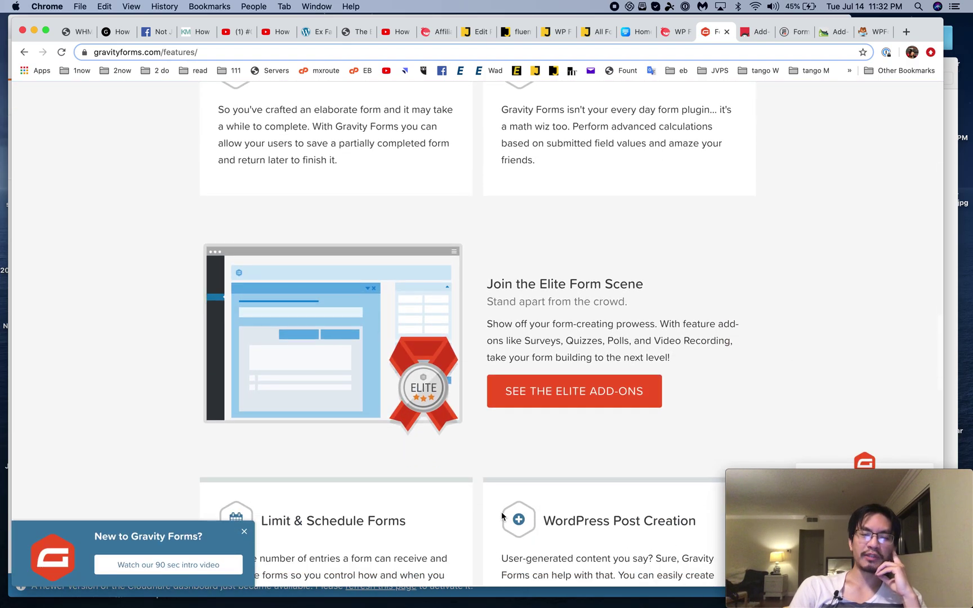
scroll(502, 512, down, 15)
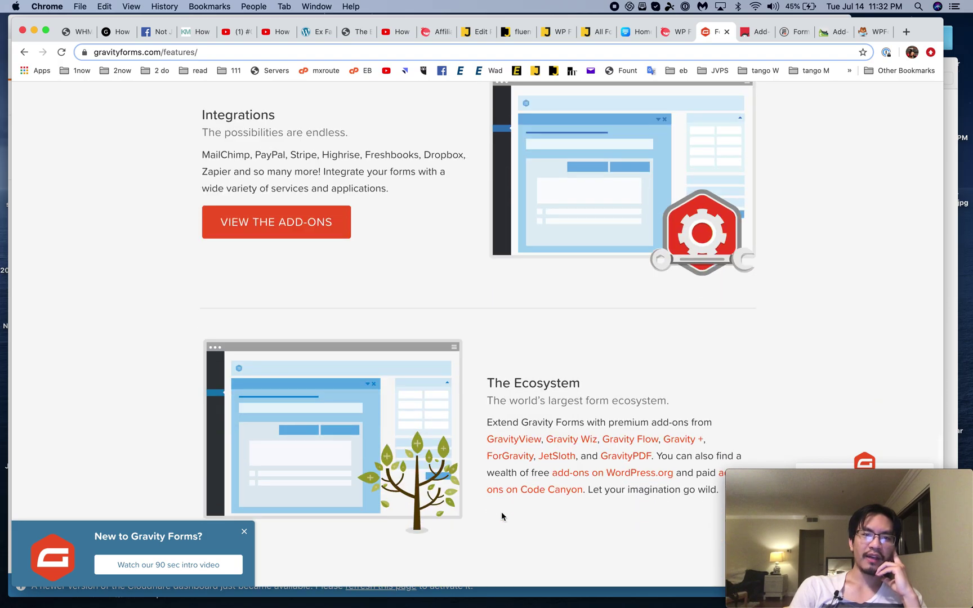
scroll(502, 510, up, 20)
scroll(577, 321, up, 20)
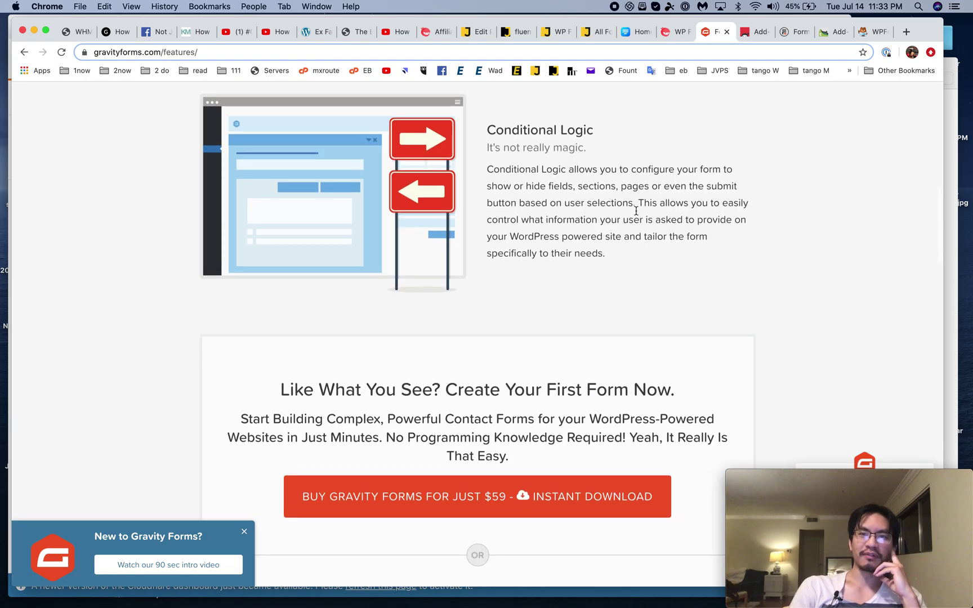
Step: Move through the Ninja Forms and Fluent Forms sites to the Fluent Forms All Forms admin page
click(753, 32)
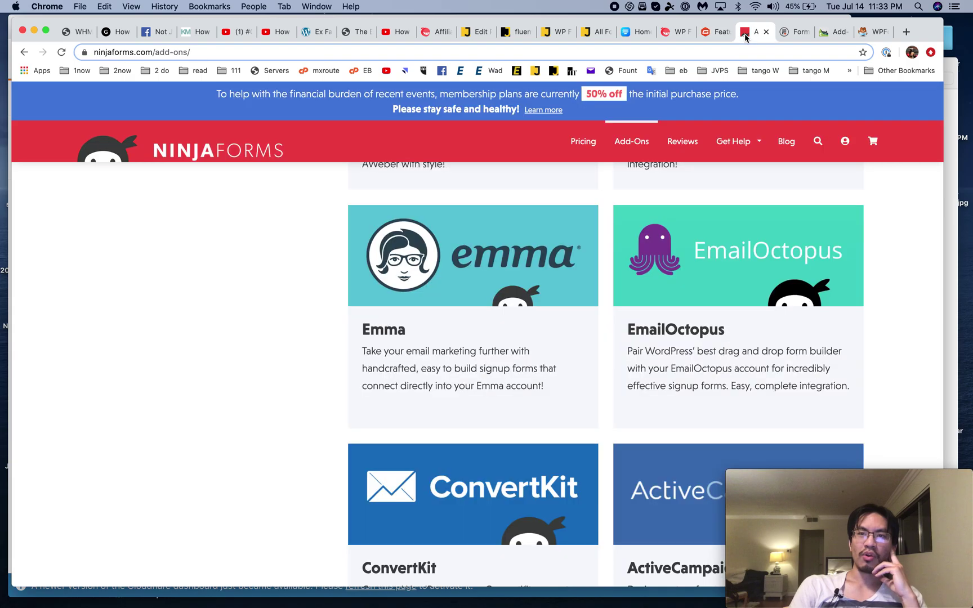
click(681, 32)
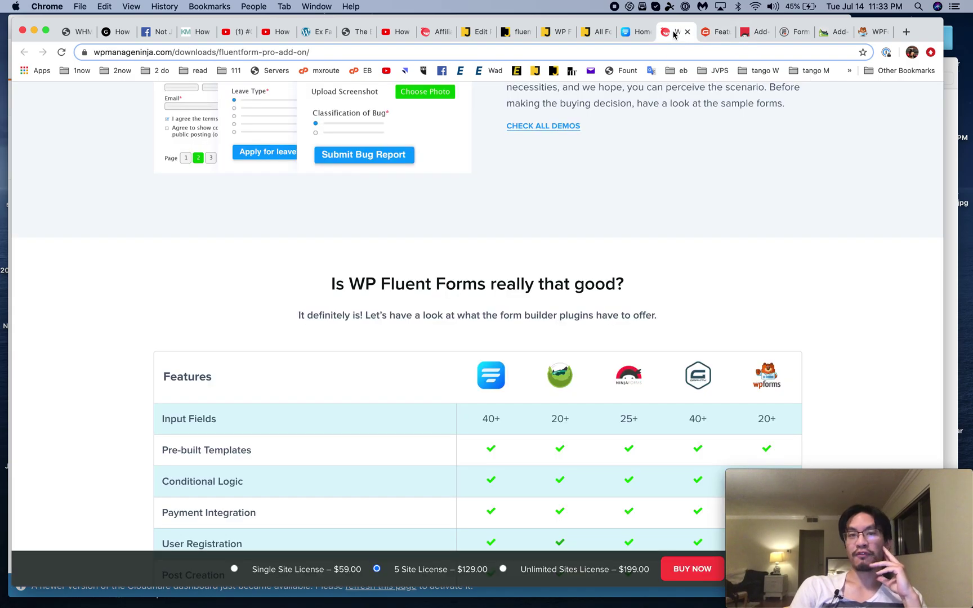
scroll(571, 321, up, 20)
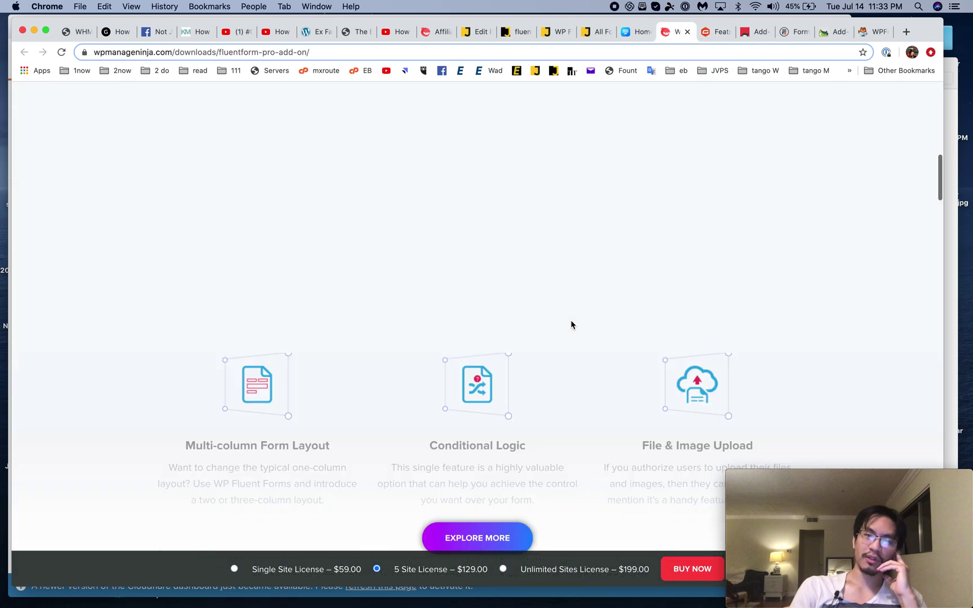
click(630, 32)
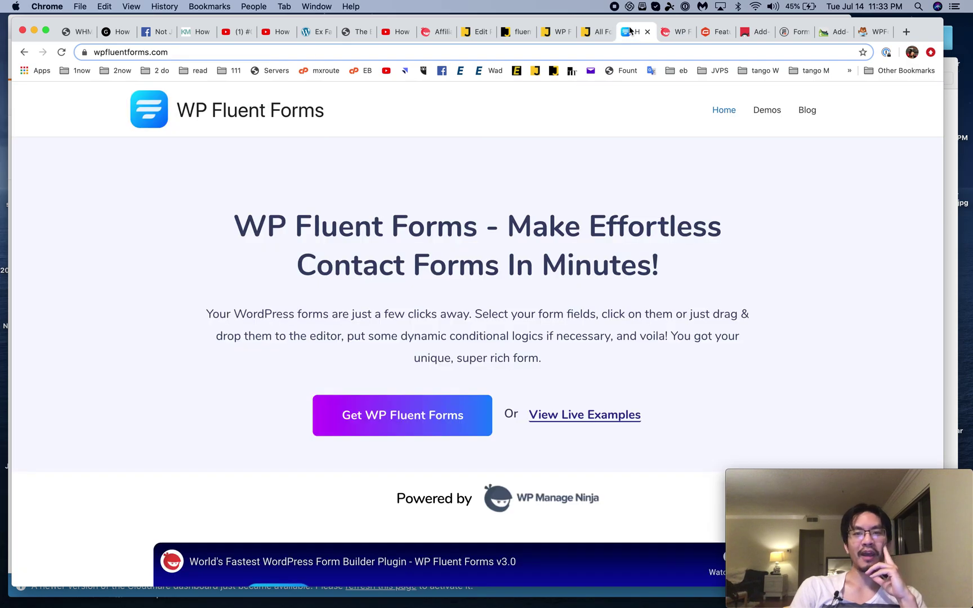
click(591, 34)
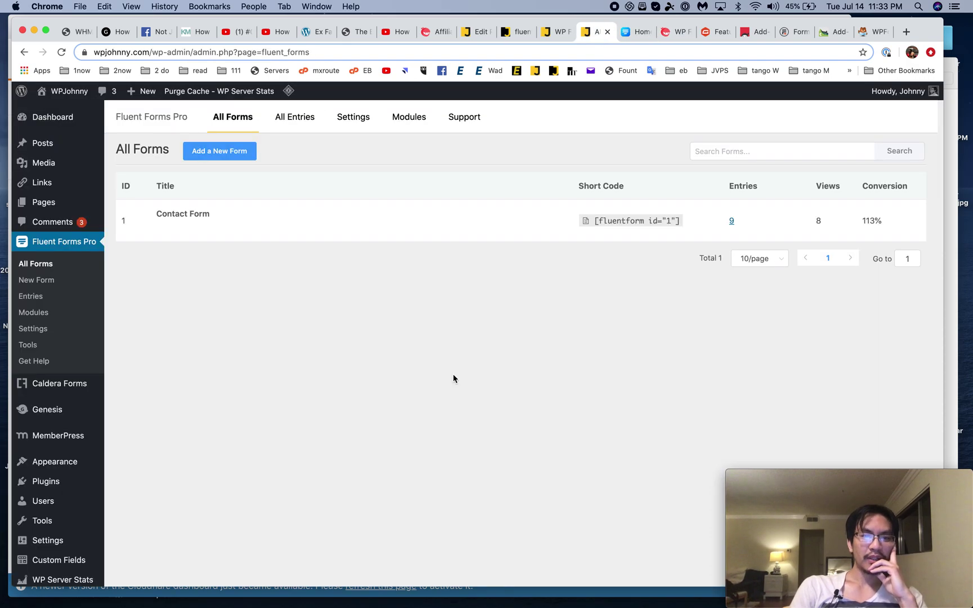
click(549, 34)
scroll(421, 389, down, 20)
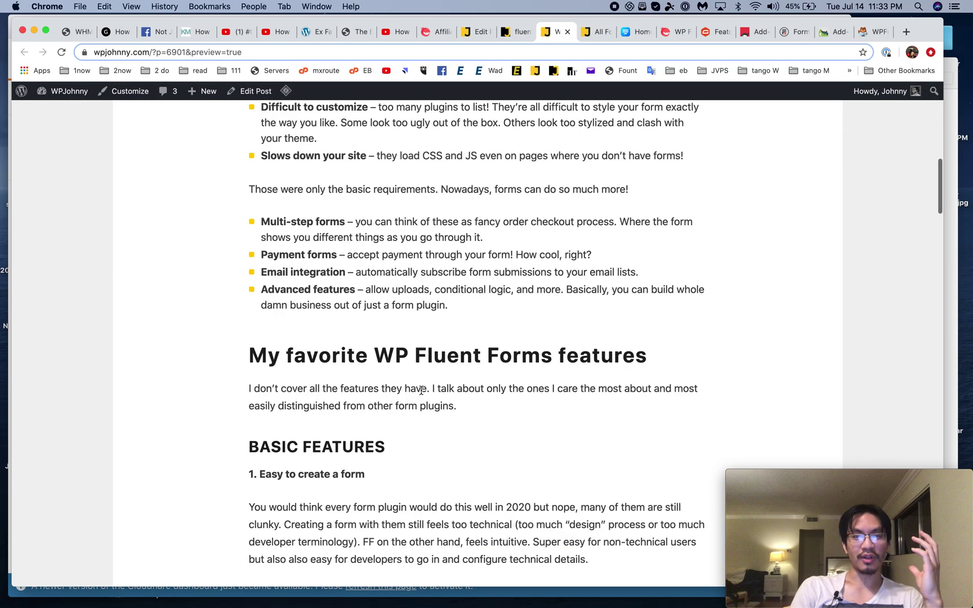
scroll(421, 390, down, 8)
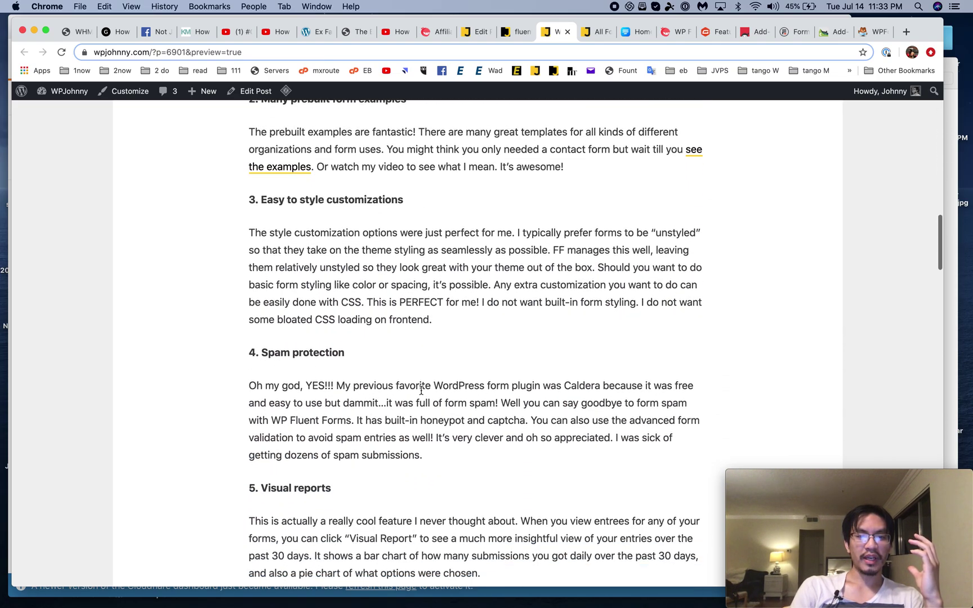
scroll(421, 390, up, 2)
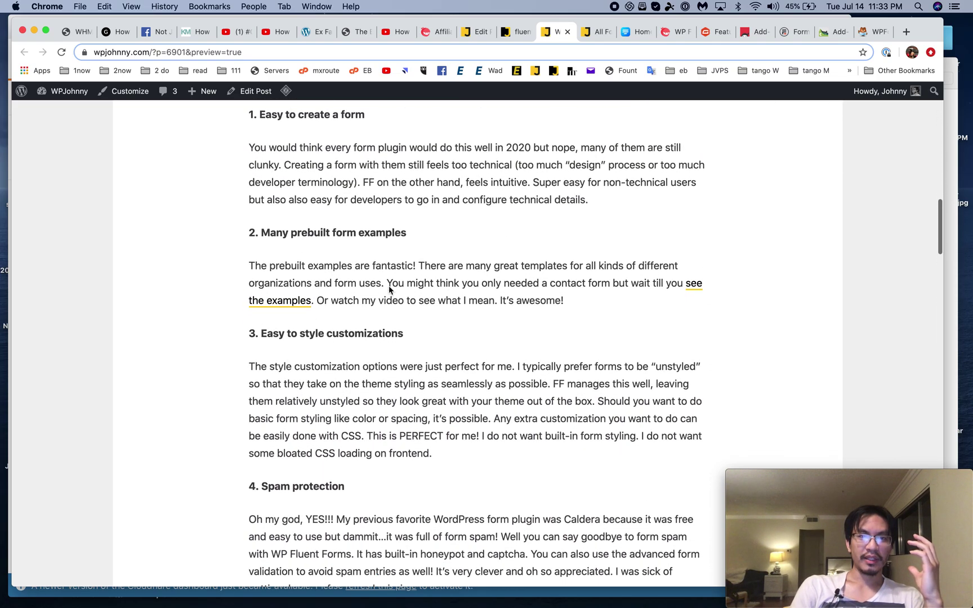
scroll(387, 333, down, 2)
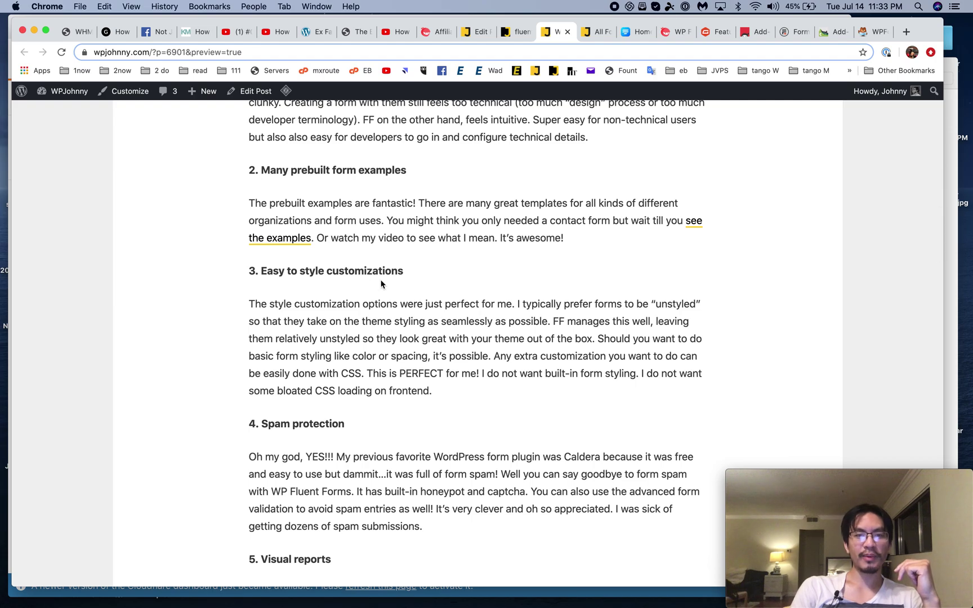
scroll(381, 284, down, 2)
scroll(382, 284, down, 1)
drag(267, 224, 448, 318)
scroll(437, 365, down, 1)
drag(256, 350, 448, 438)
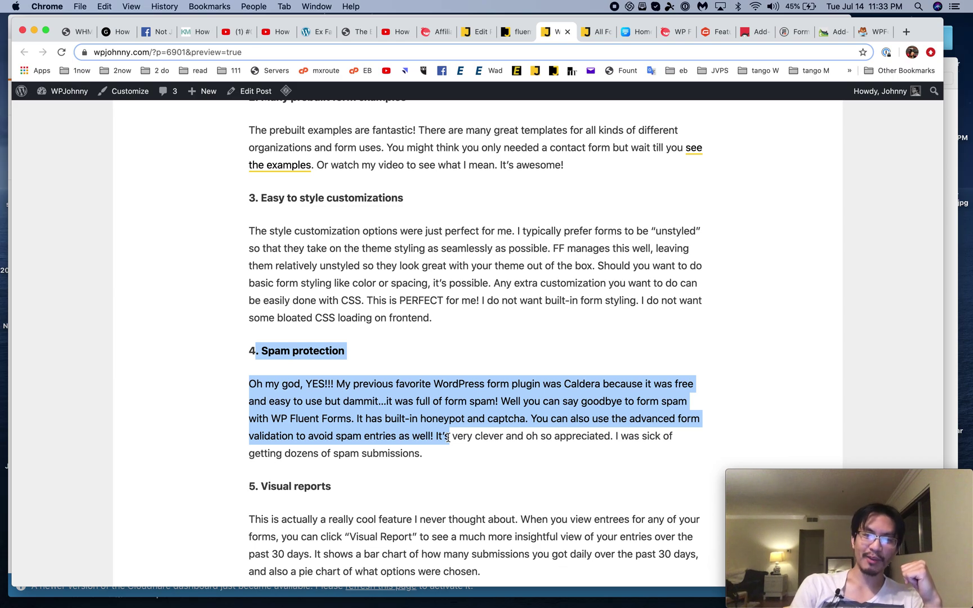
scroll(449, 438, down, 2)
drag(498, 576, 257, 443)
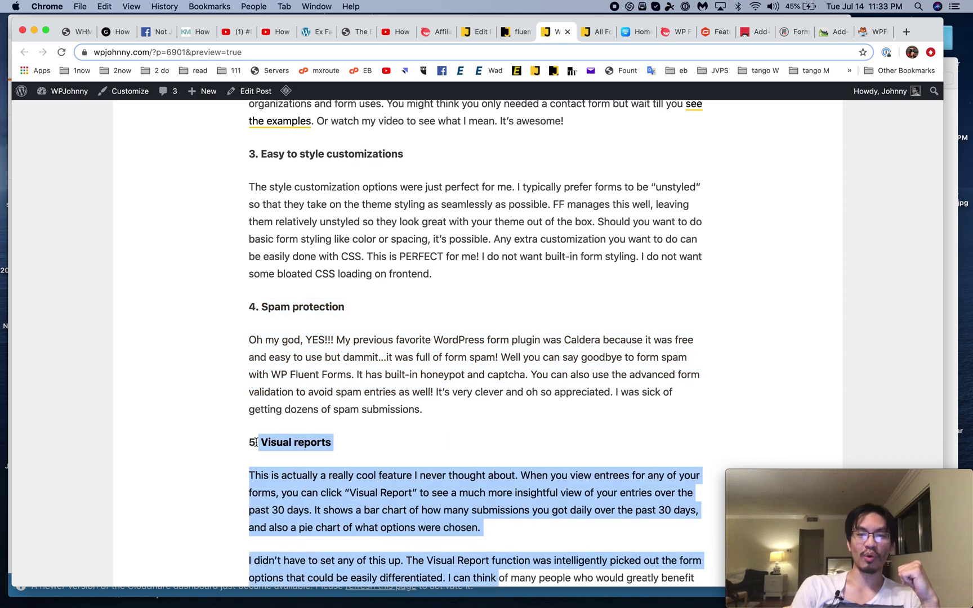
click(593, 33)
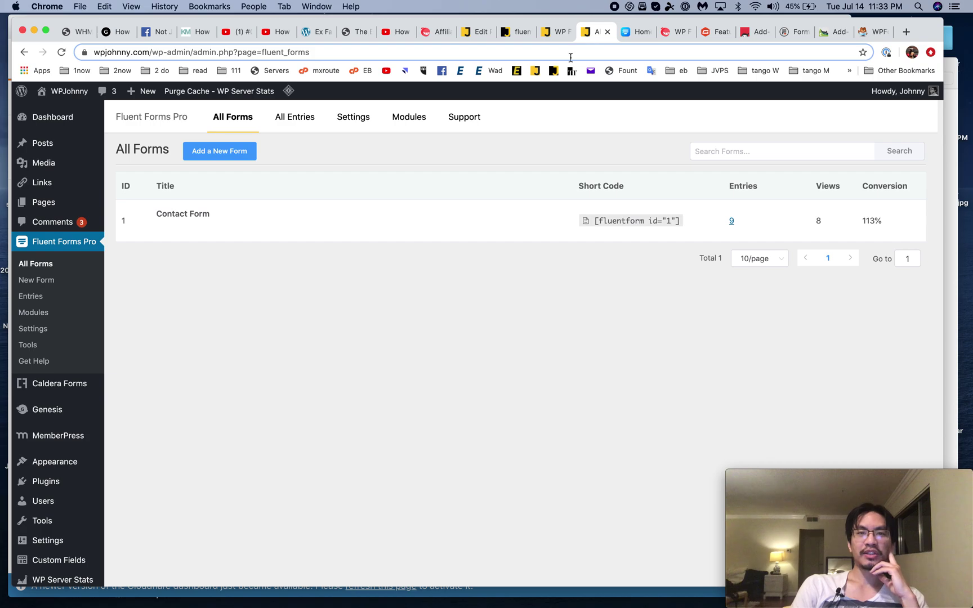
click(238, 154)
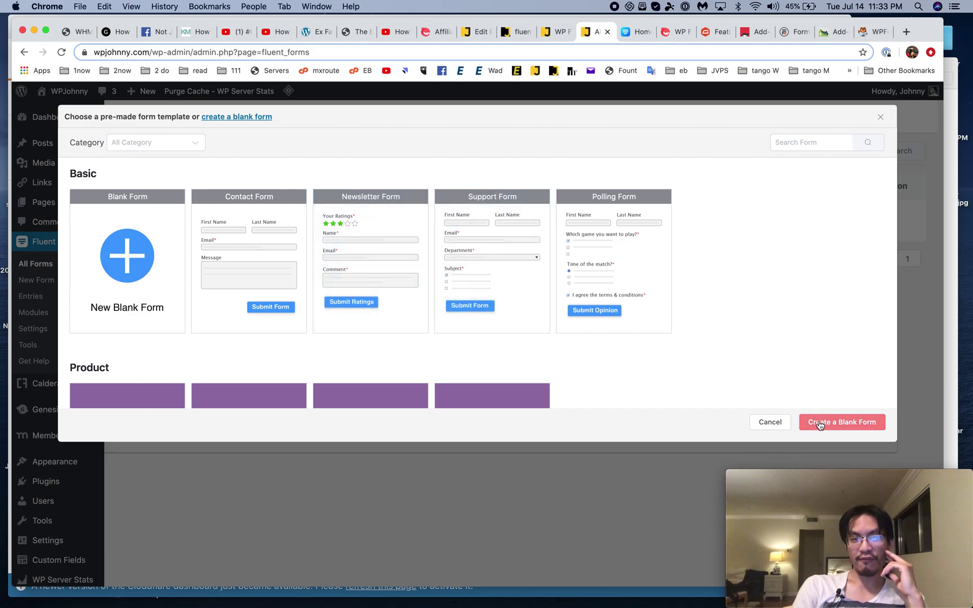
Step: Scroll the template categories down to Marketing templates like Client Satisfaction Survey and Workshop Registration
scroll(395, 353, down, 3)
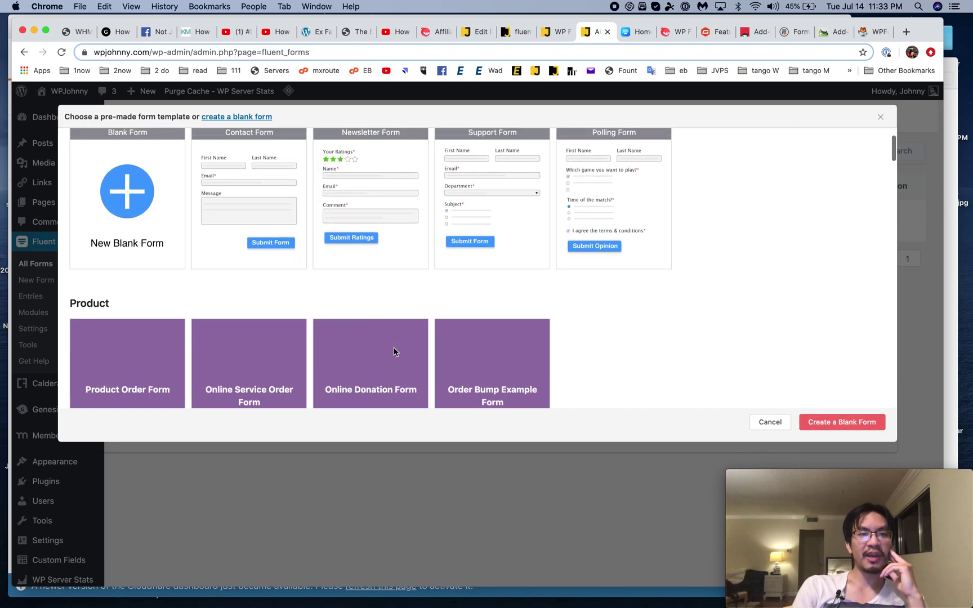
scroll(394, 352, down, 9)
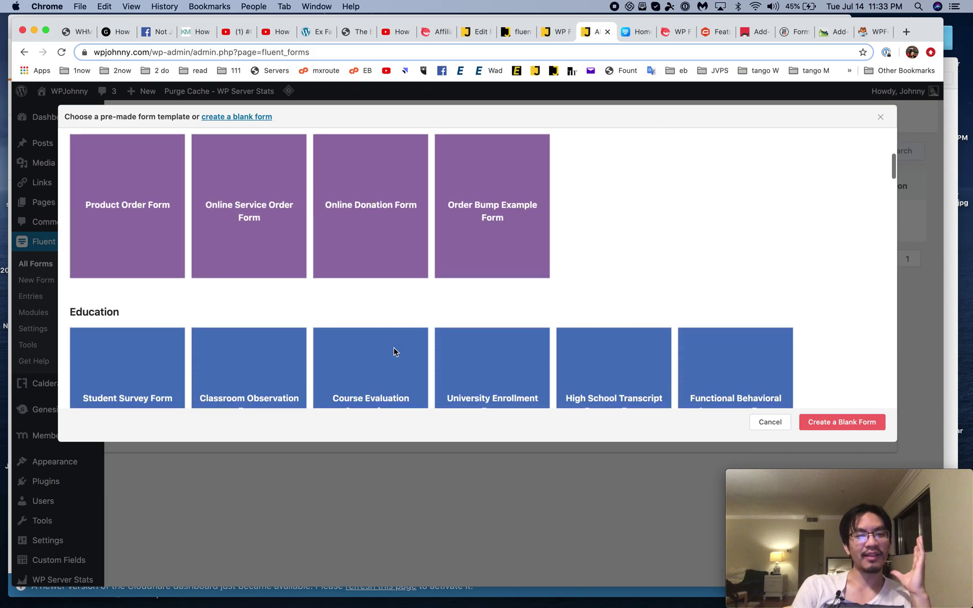
scroll(394, 353, down, 3)
scroll(396, 352, up, 3)
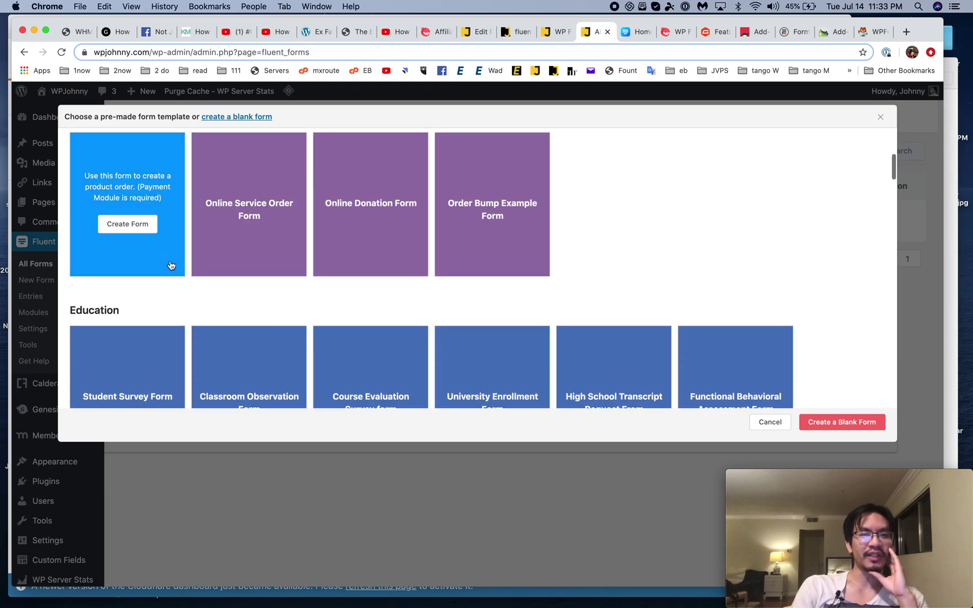
scroll(175, 265, up, 2)
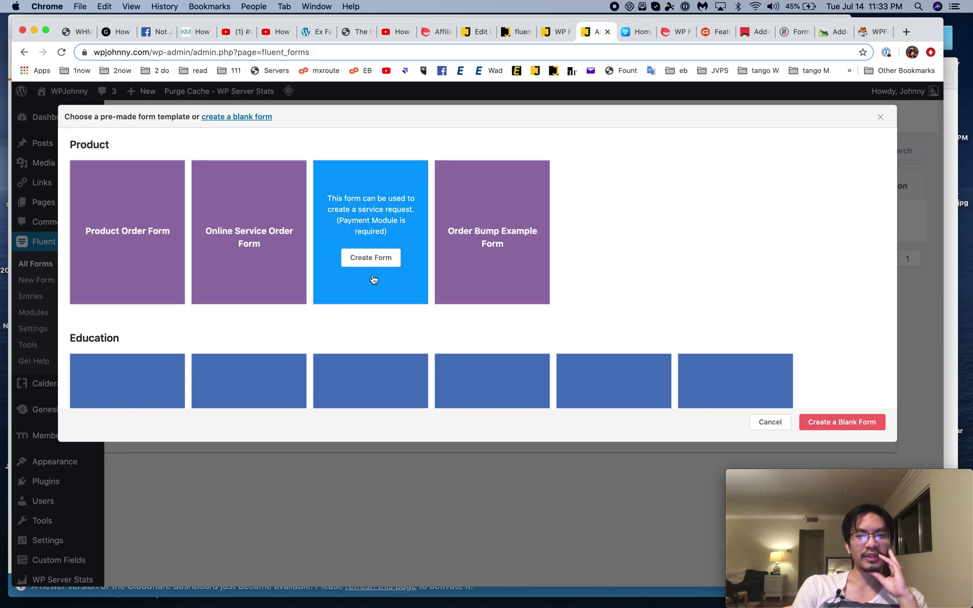
mouse_move(522, 235)
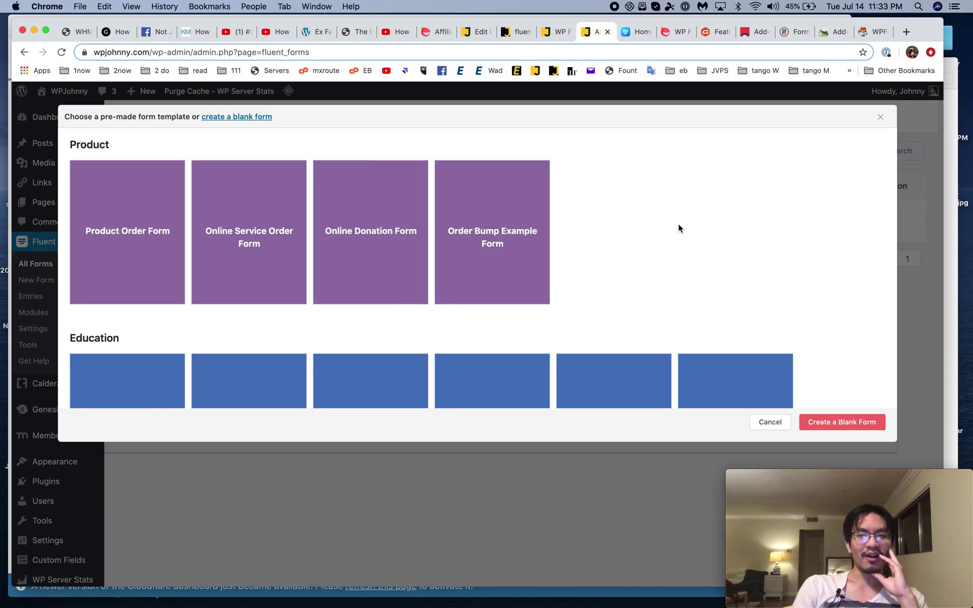
scroll(670, 240, down, 3)
scroll(670, 240, down, 3)
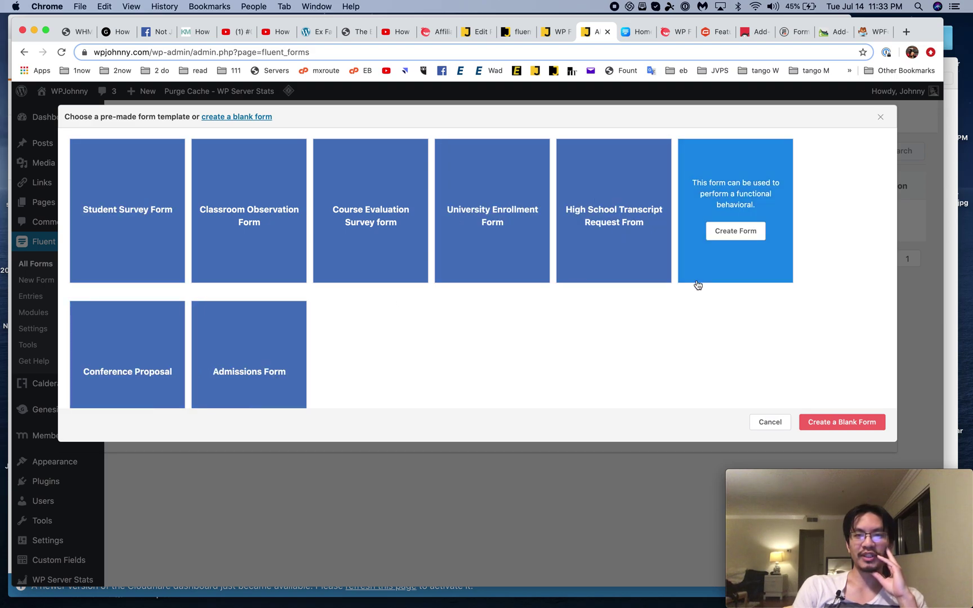
scroll(684, 359, down, 5)
scroll(684, 358, down, 3)
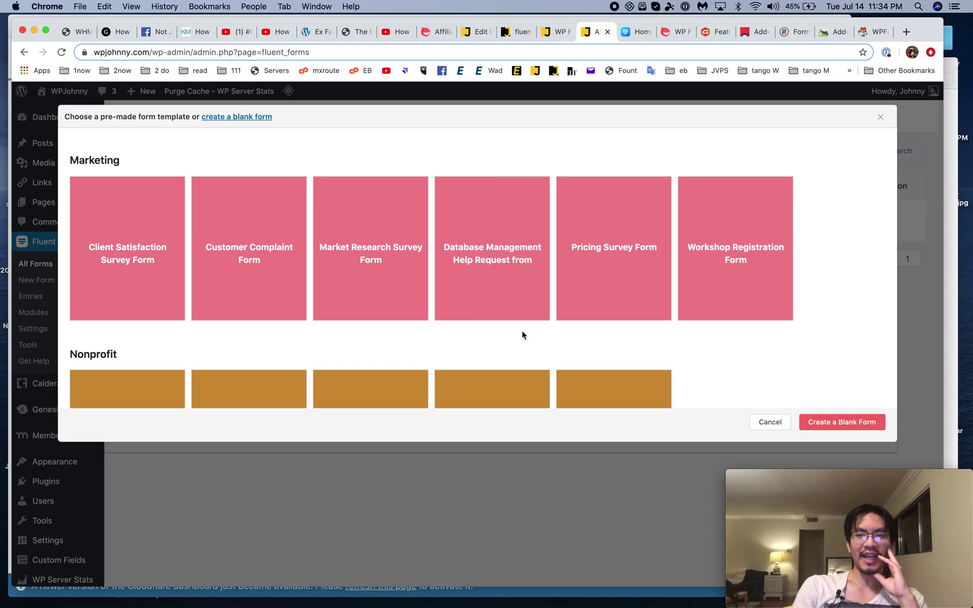
scroll(523, 335, down, 5)
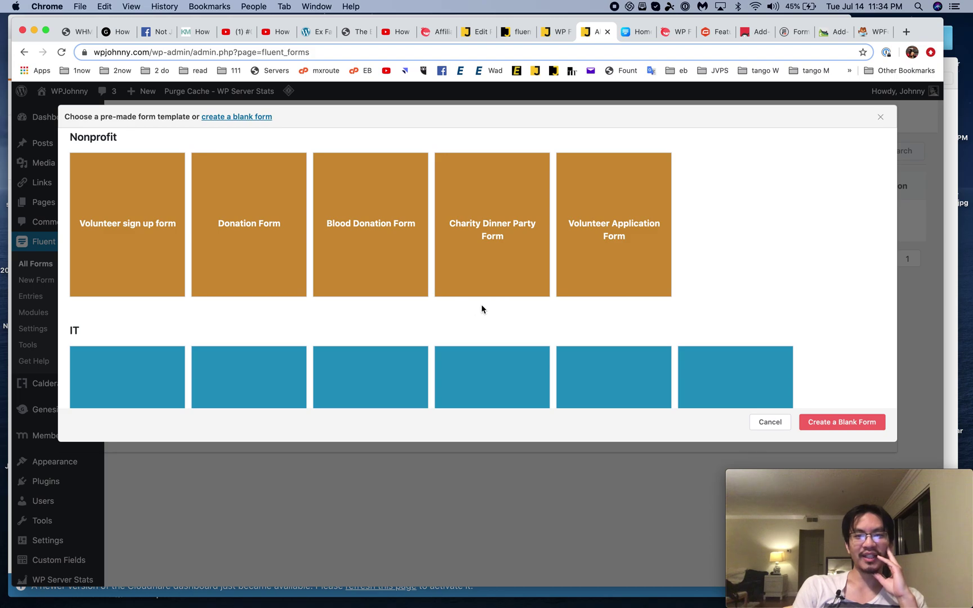
scroll(141, 281, down, 1)
scroll(140, 282, down, 3)
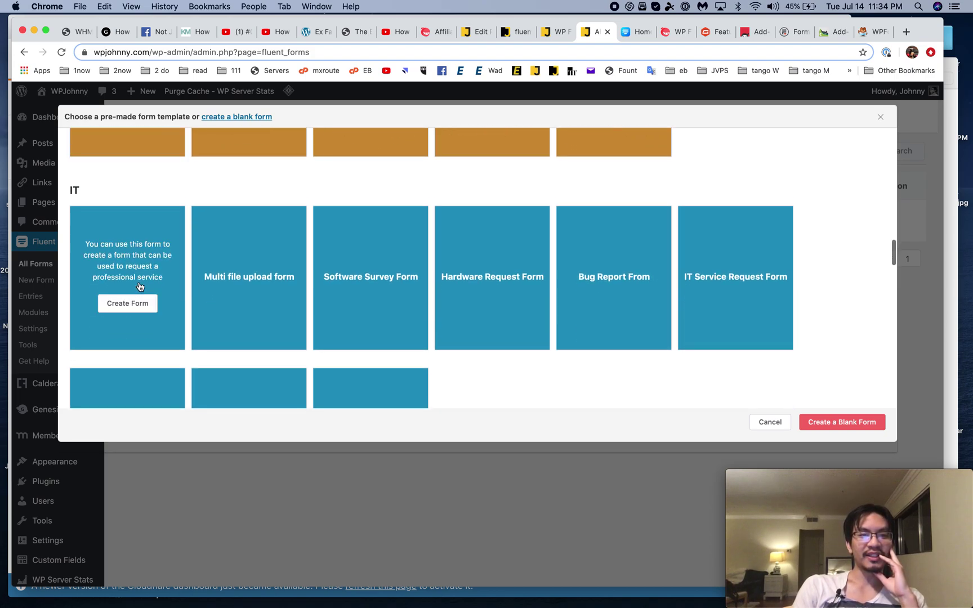
scroll(141, 267, up, 2)
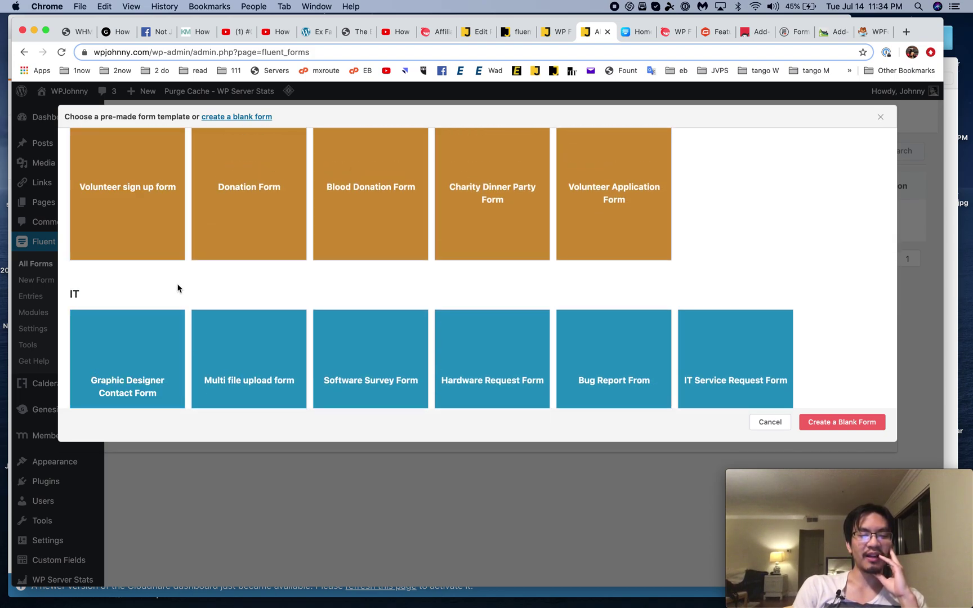
scroll(178, 285, down, 4)
scroll(503, 339, down, 2)
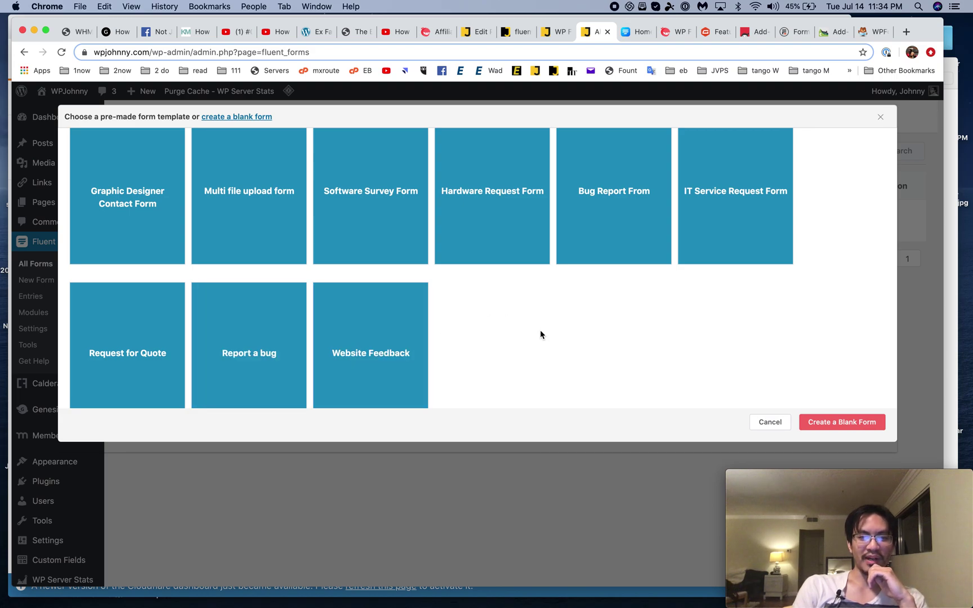
scroll(540, 334, down, 8)
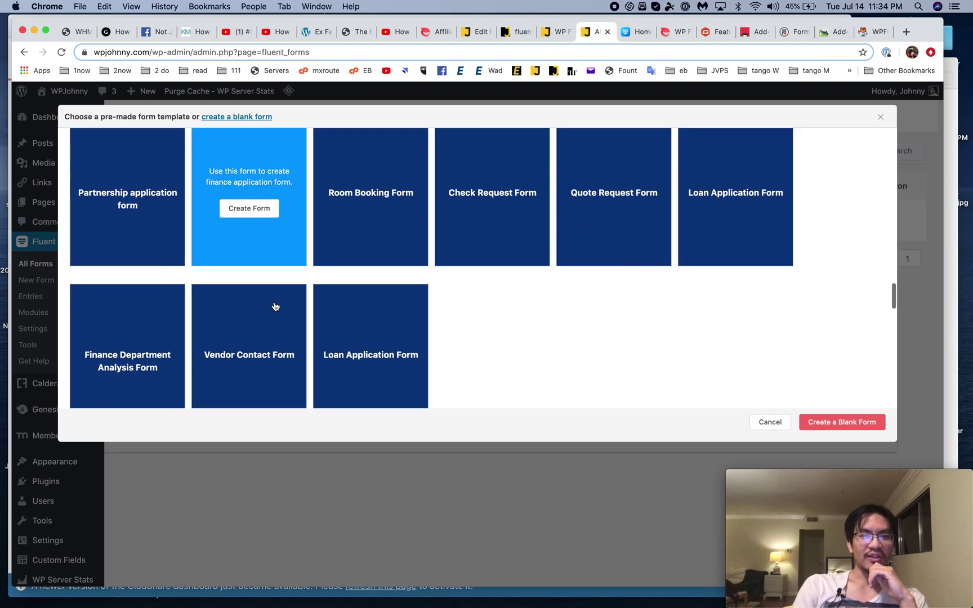
scroll(540, 338, down, 3)
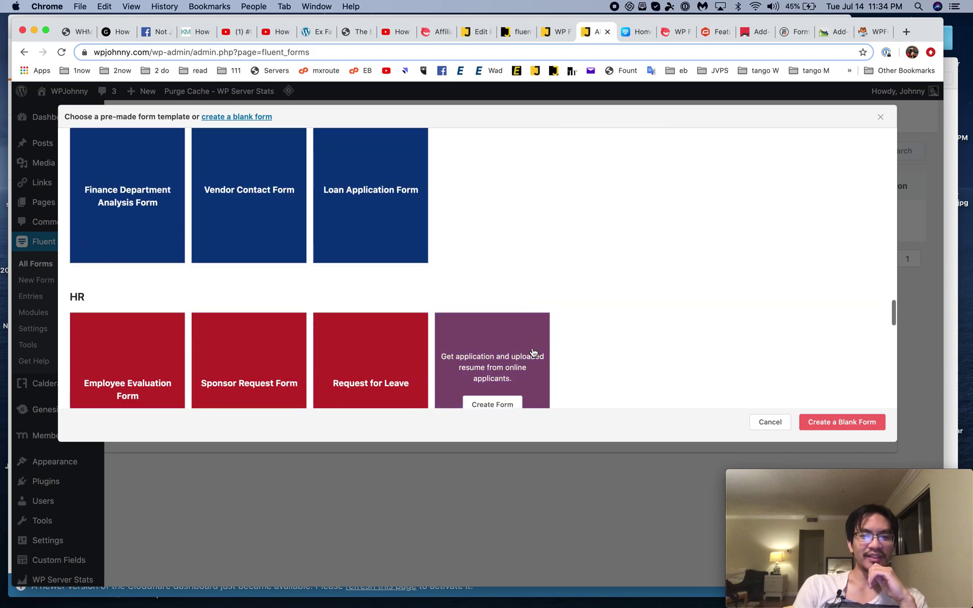
scroll(533, 352, down, 6)
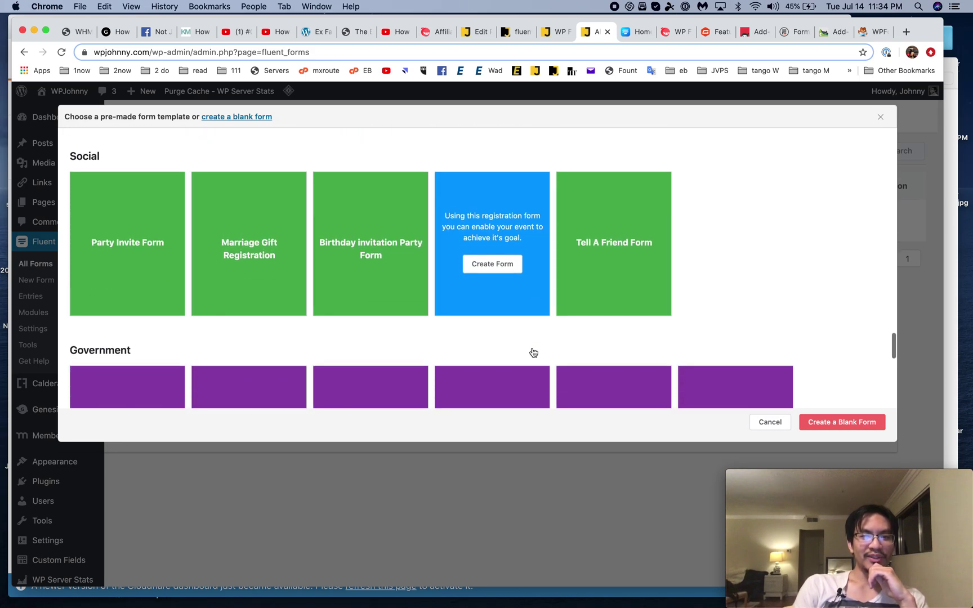
scroll(533, 353, down, 1)
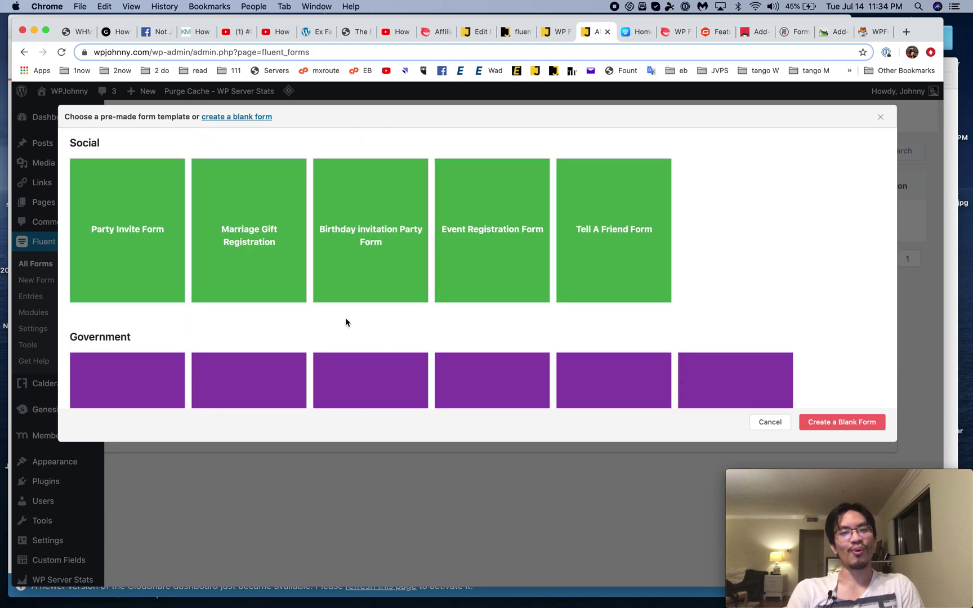
scroll(769, 258, down, 1)
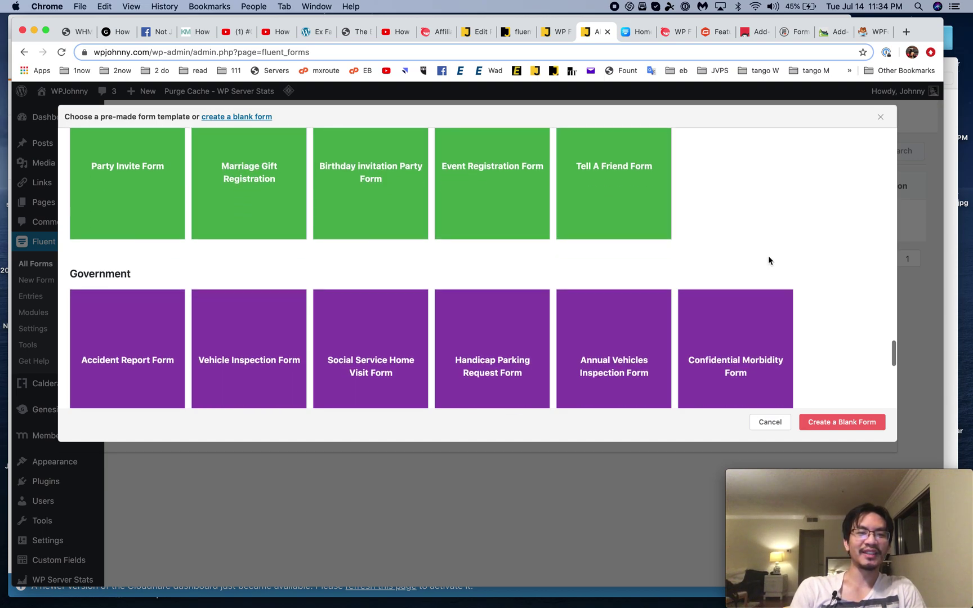
scroll(768, 260, down, 4)
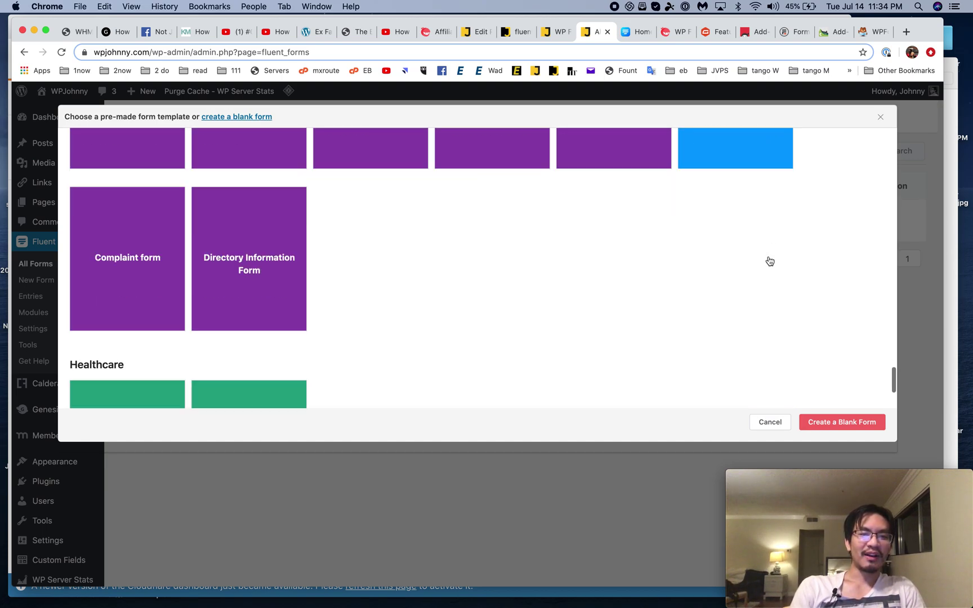
scroll(607, 284, down, 3)
scroll(606, 282, up, 20)
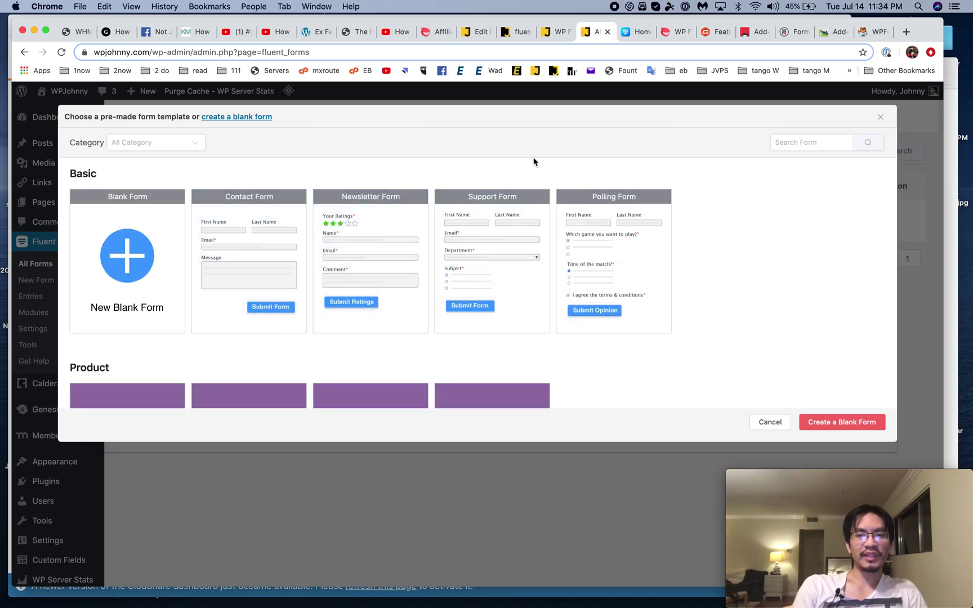
Step: Create a new form from the Contact Form template
mouse_move(352, 290)
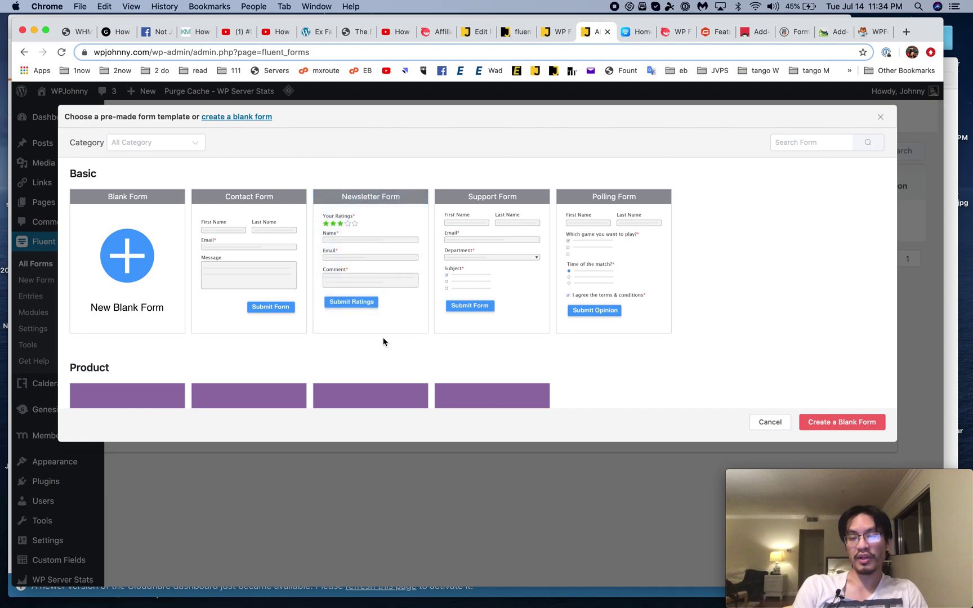
mouse_move(382, 312)
mouse_move(305, 298)
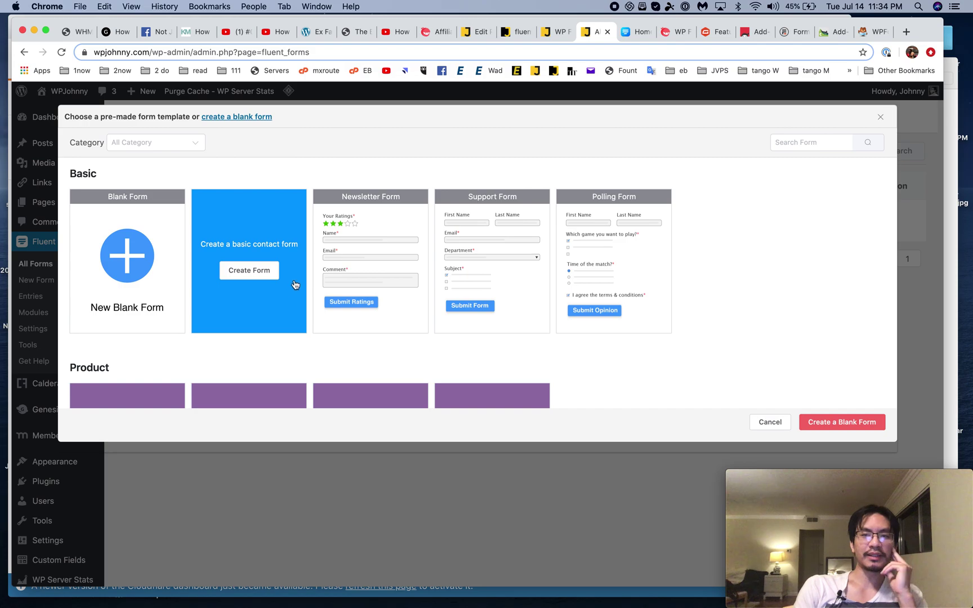
click(249, 271)
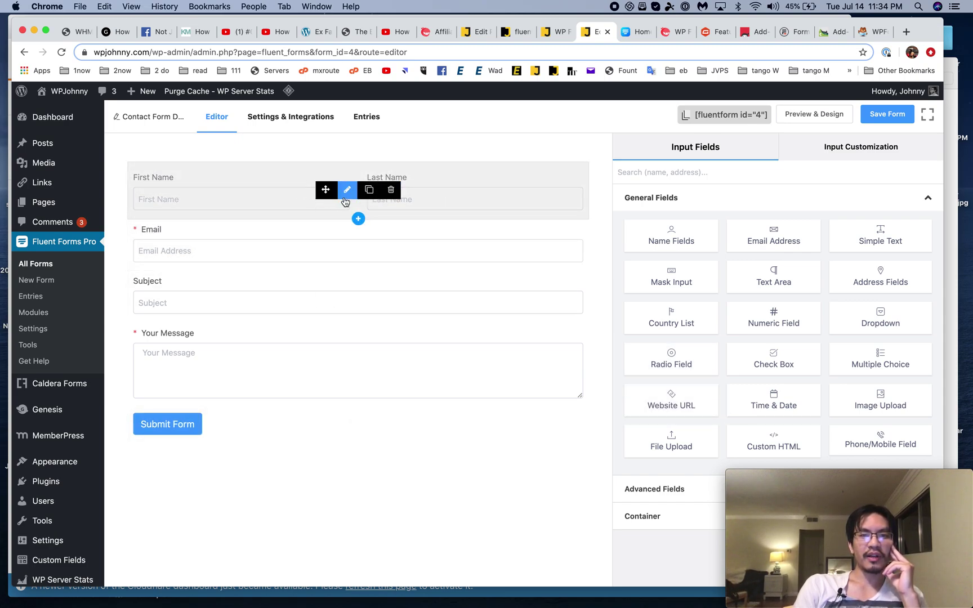
Step: Uncheck Last Name in the Name field's settings so only First Name remains
click(346, 196)
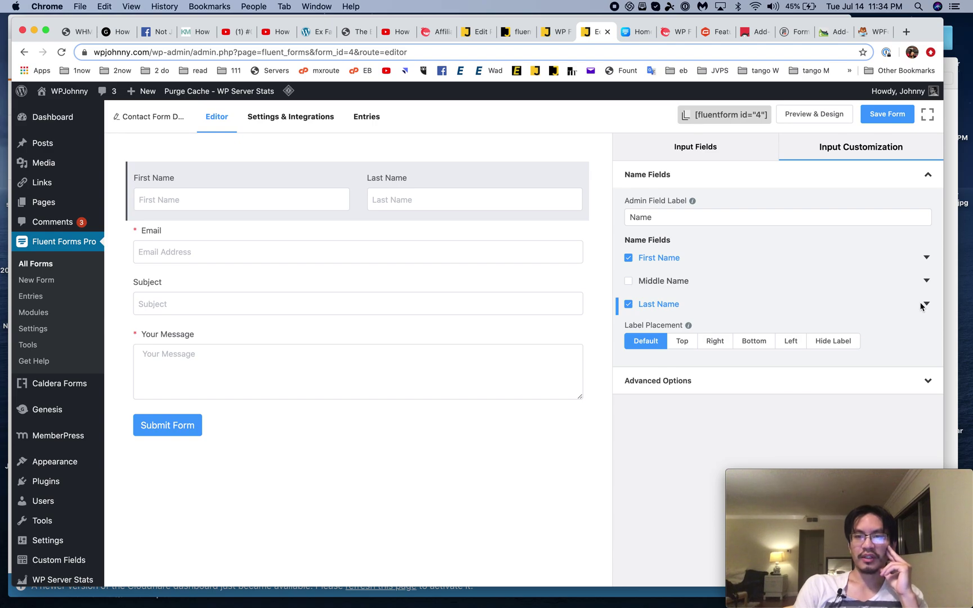
click(927, 257)
click(926, 257)
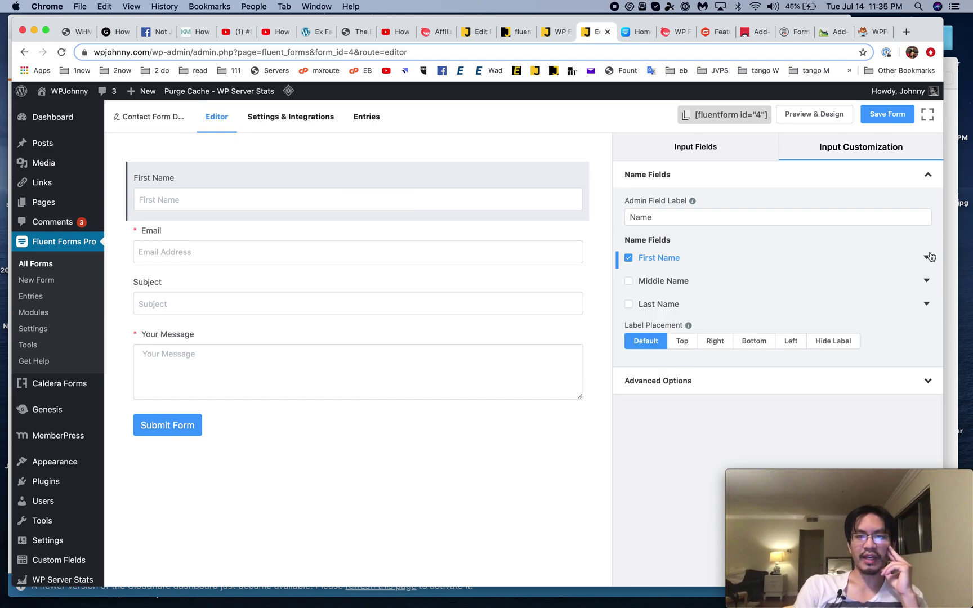
Step: Insert a Three Column Container below the First Name row
click(358, 219)
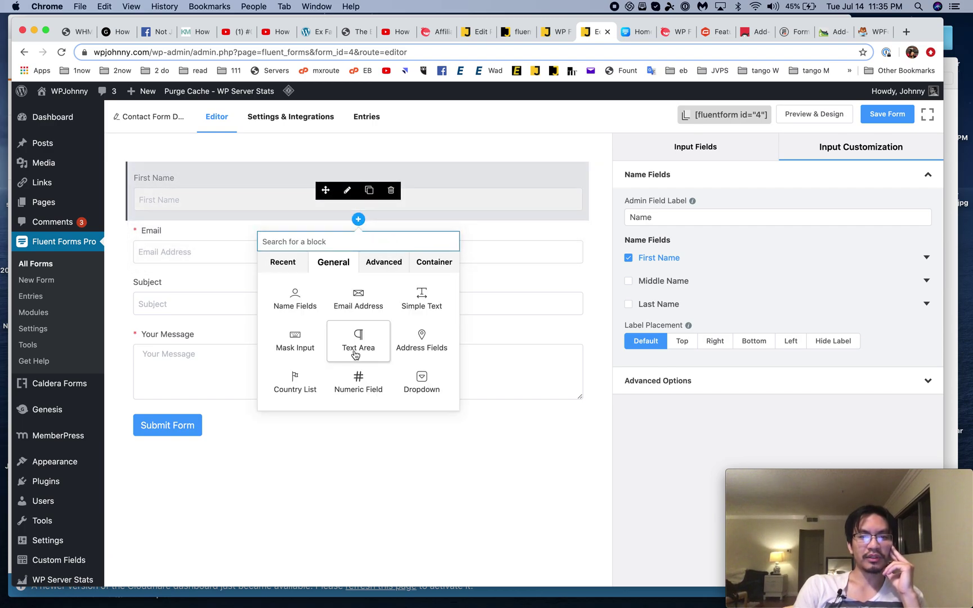
click(437, 263)
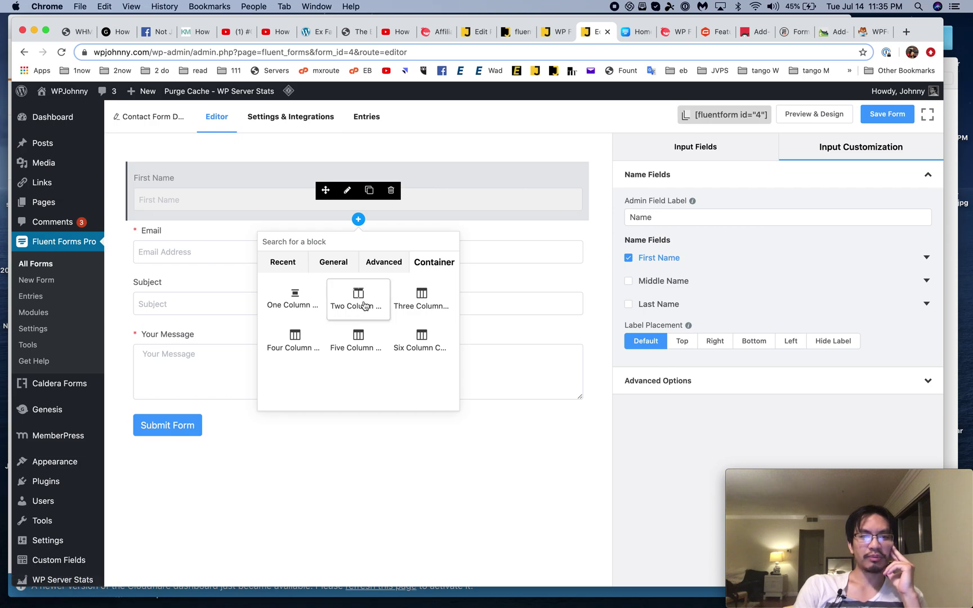
click(410, 301)
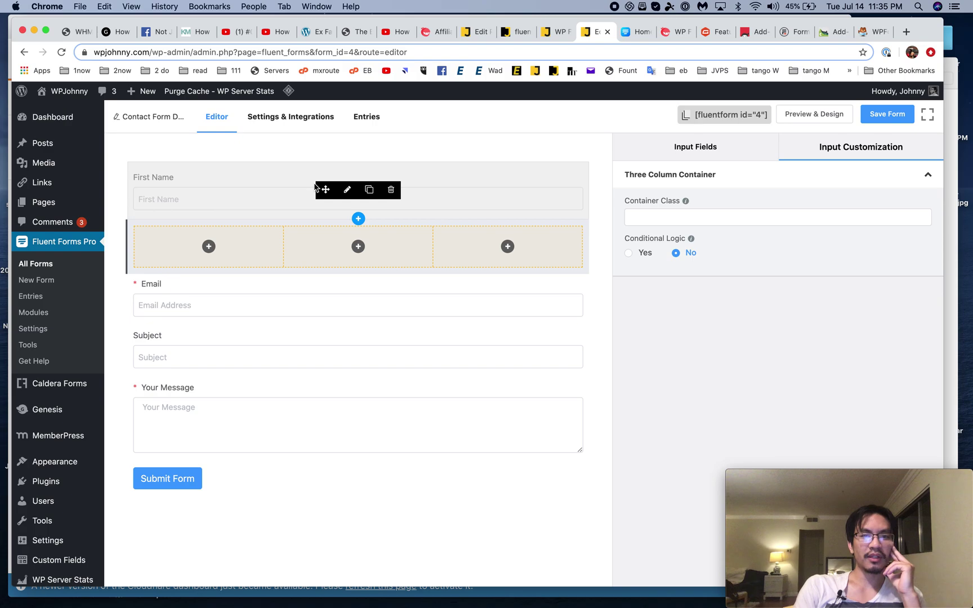
Step: Drag First Name, Email and Subject into columns one, two and three, then save the form
drag(325, 191, 212, 215)
drag(323, 269, 354, 235)
drag(325, 271, 491, 215)
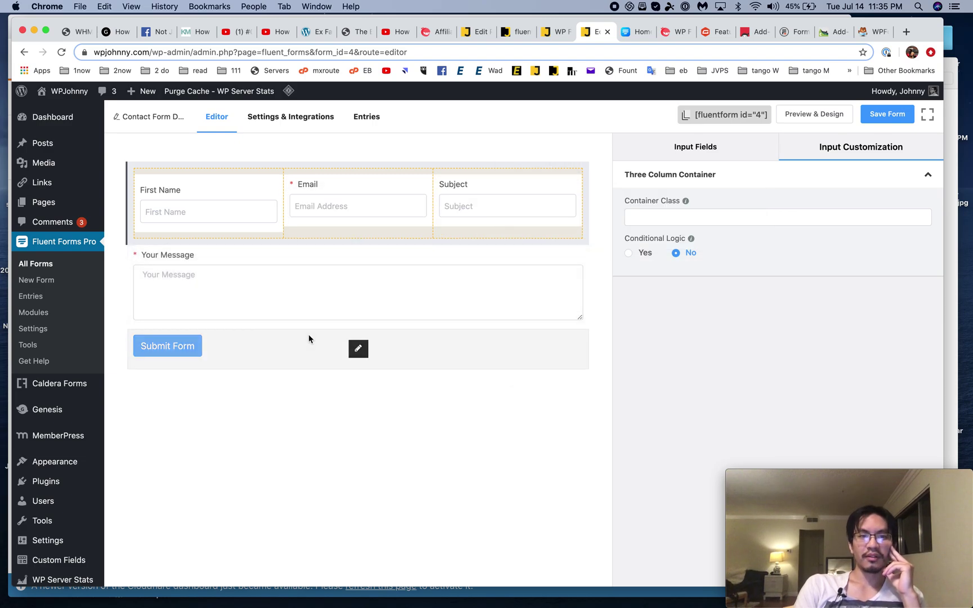
click(887, 113)
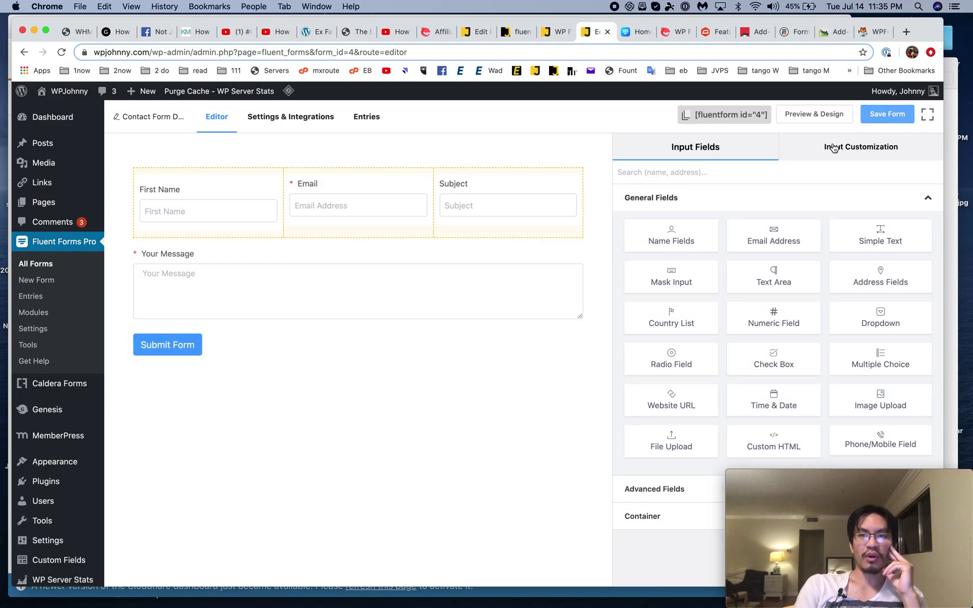
Step: In Settings & Integrations, go to Email Notifications and edit the Admin Notification Email
click(304, 118)
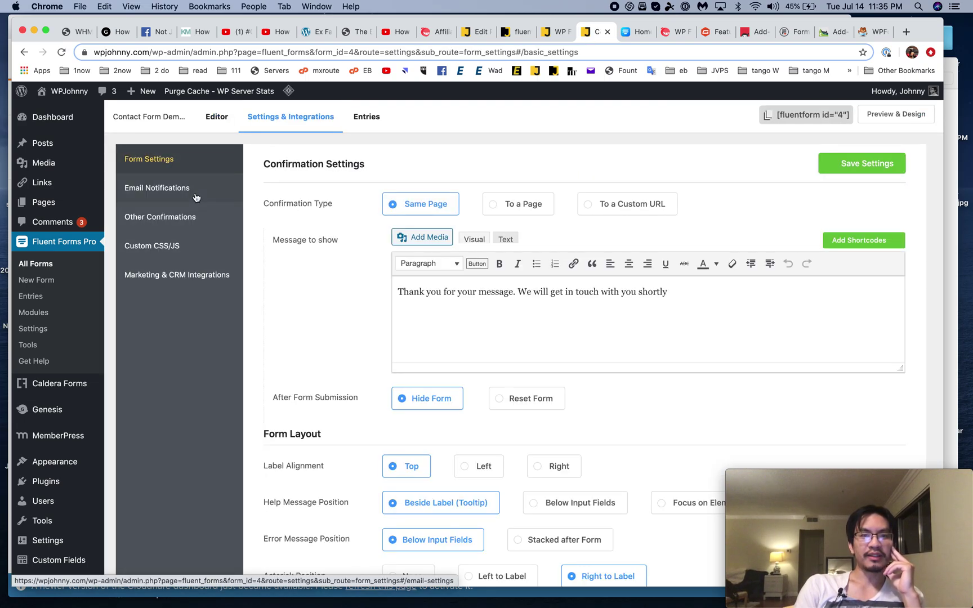
scroll(284, 368, down, 3)
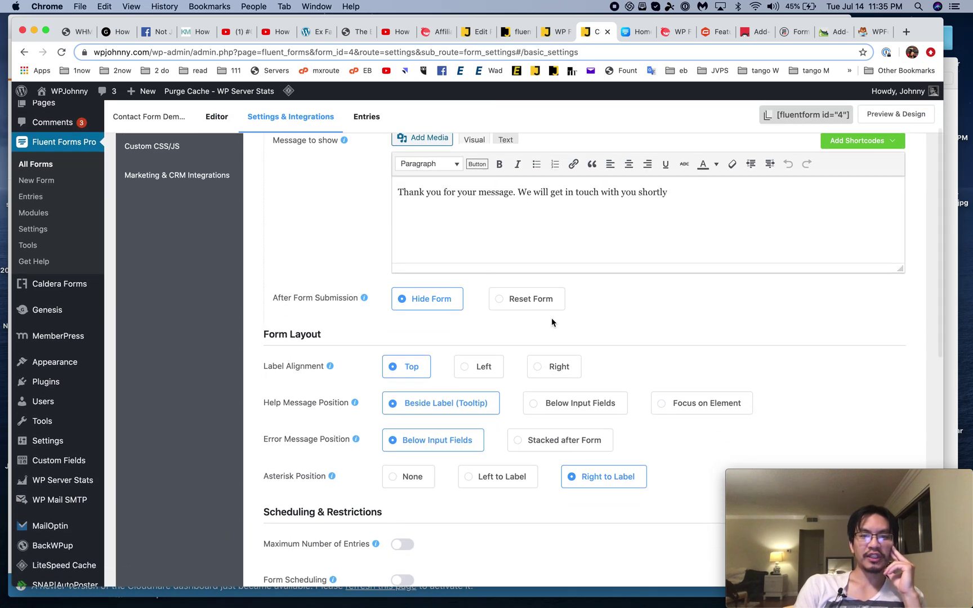
scroll(552, 321, down, 4)
scroll(551, 322, up, 10)
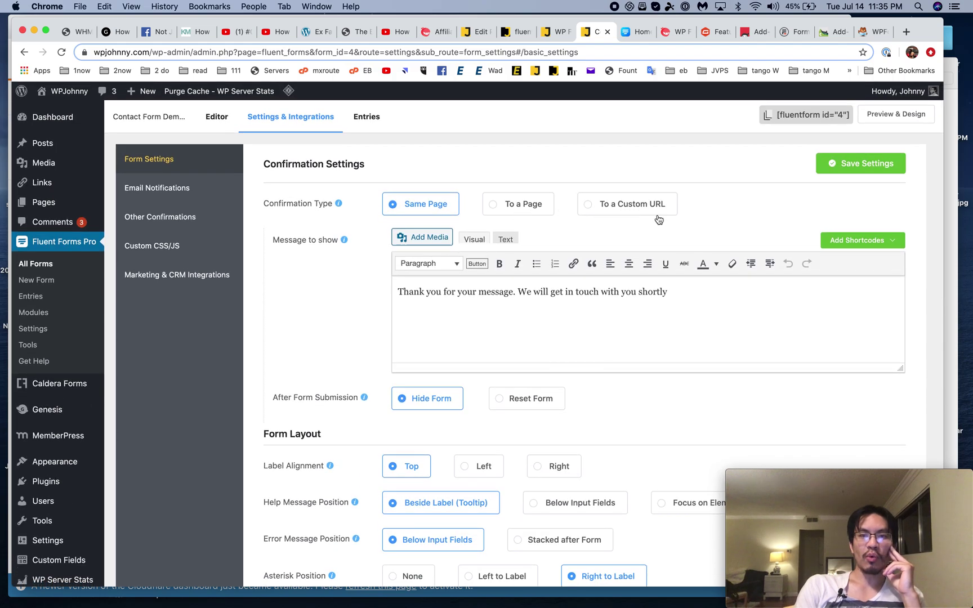
click(169, 189)
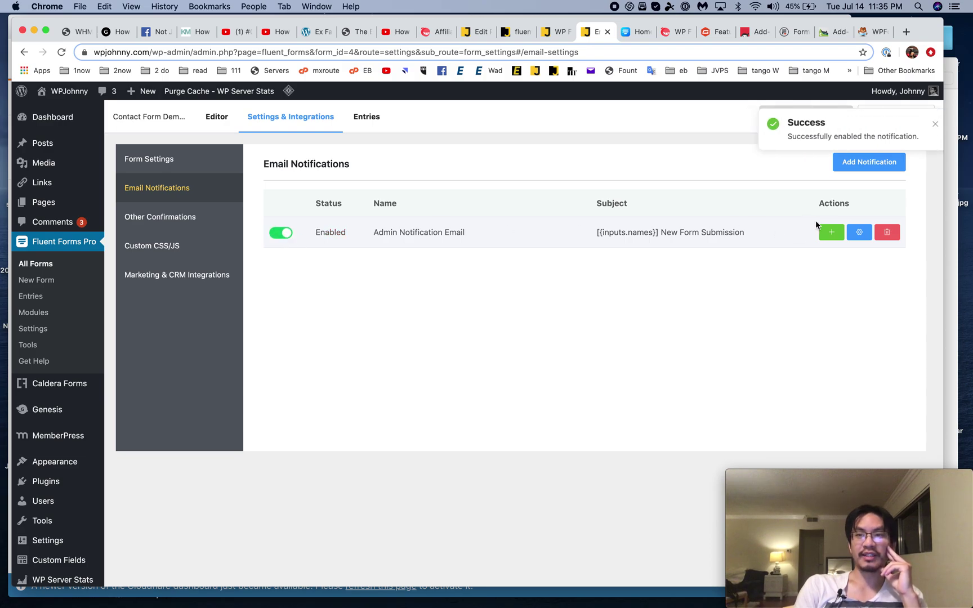
click(860, 232)
Step: Under Advanced, set From Name to the Name field and From Email to the Email field
scroll(453, 406, down, 1)
scroll(452, 406, down, 4)
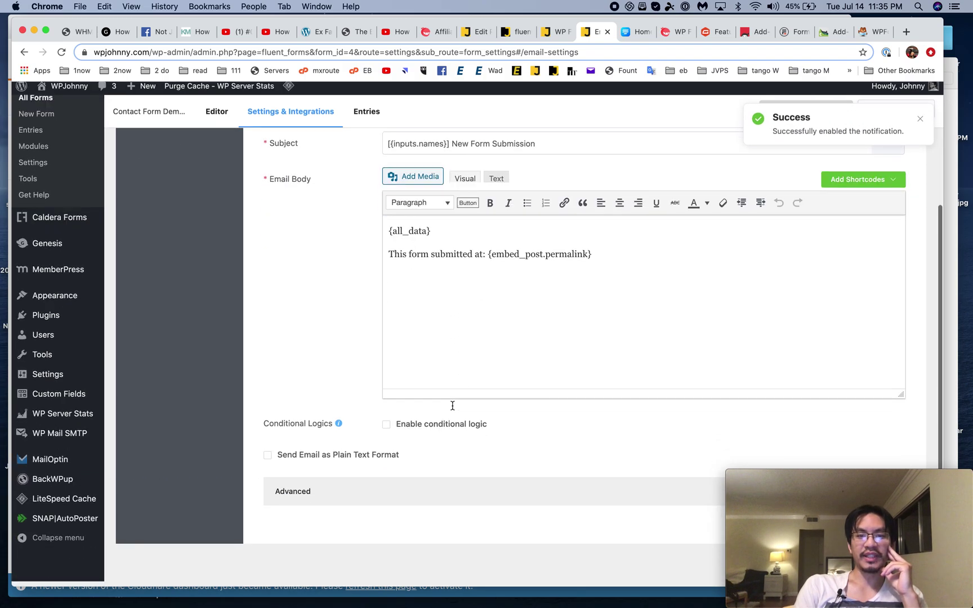
click(350, 498)
scroll(347, 497, down, 6)
click(490, 342)
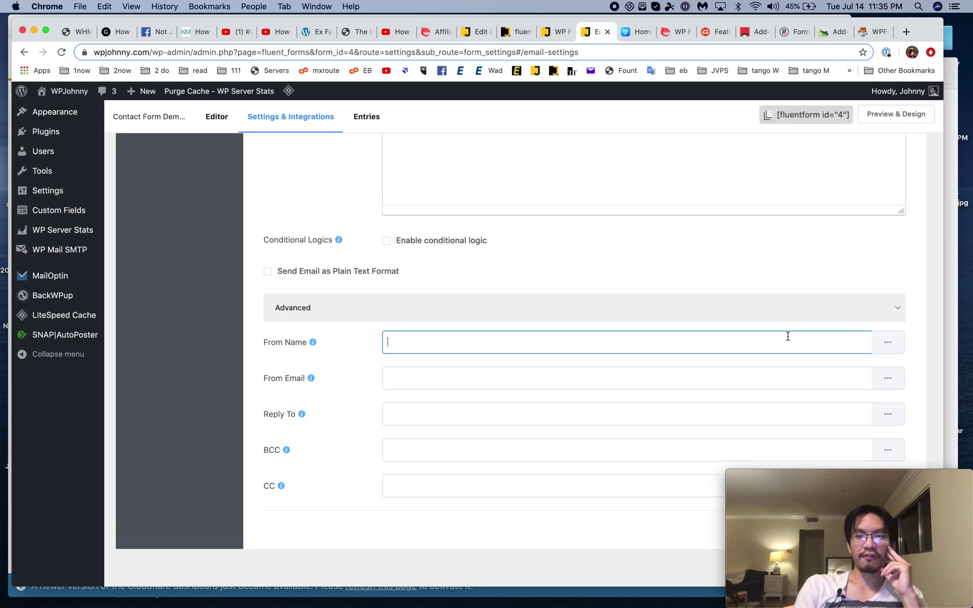
click(888, 343)
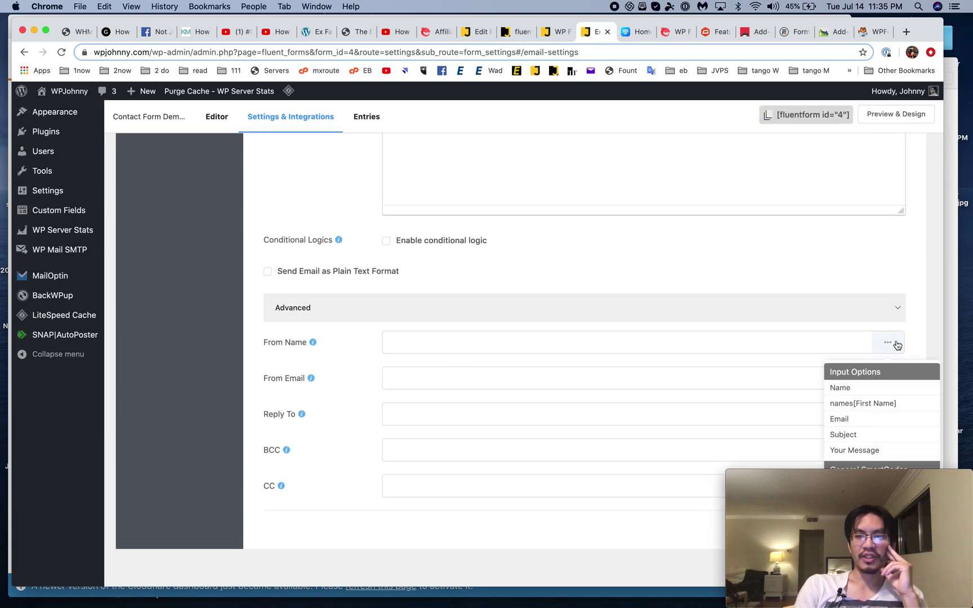
click(861, 393)
click(793, 389)
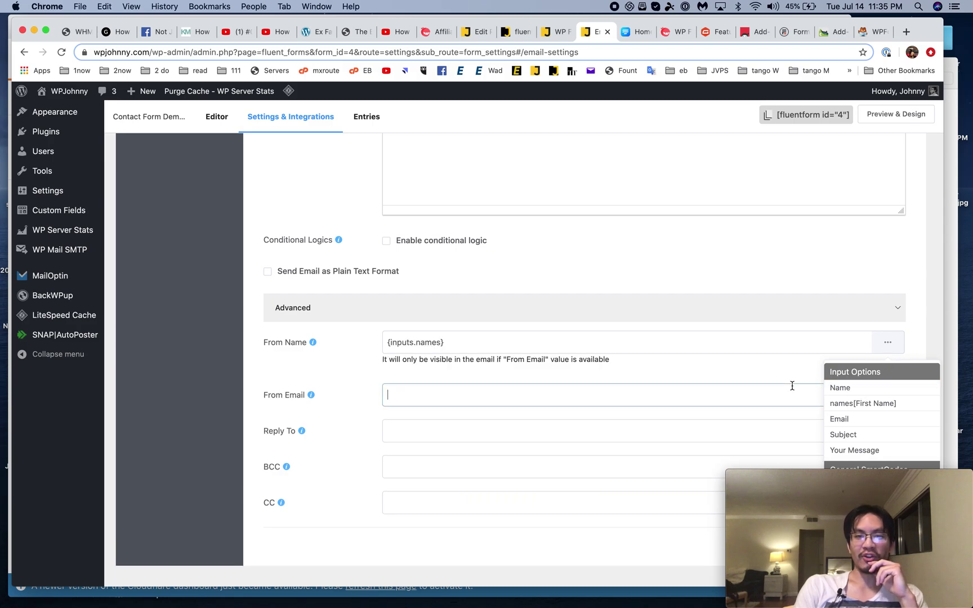
click(896, 398)
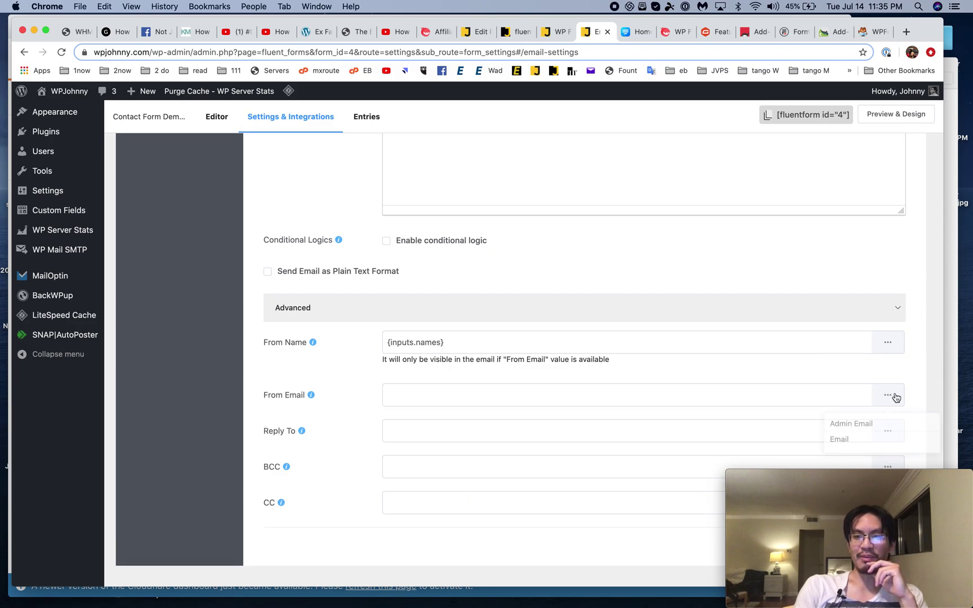
click(868, 439)
Step: Check the body shortcodes, then view Other Confirmations, Custom CSS/JS and Marketing & CRM Integrations
scroll(654, 437, up, 3)
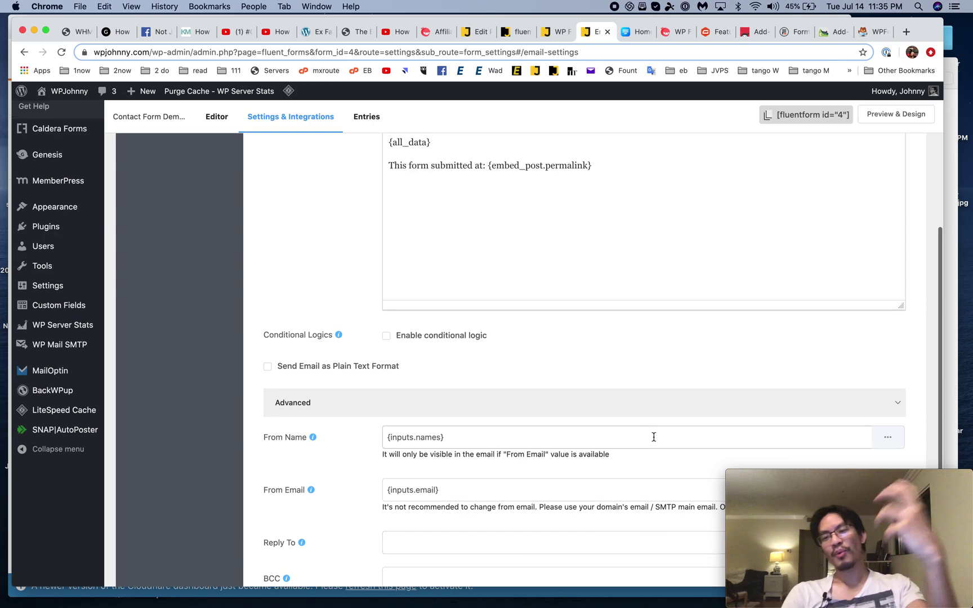
scroll(654, 437, up, 8)
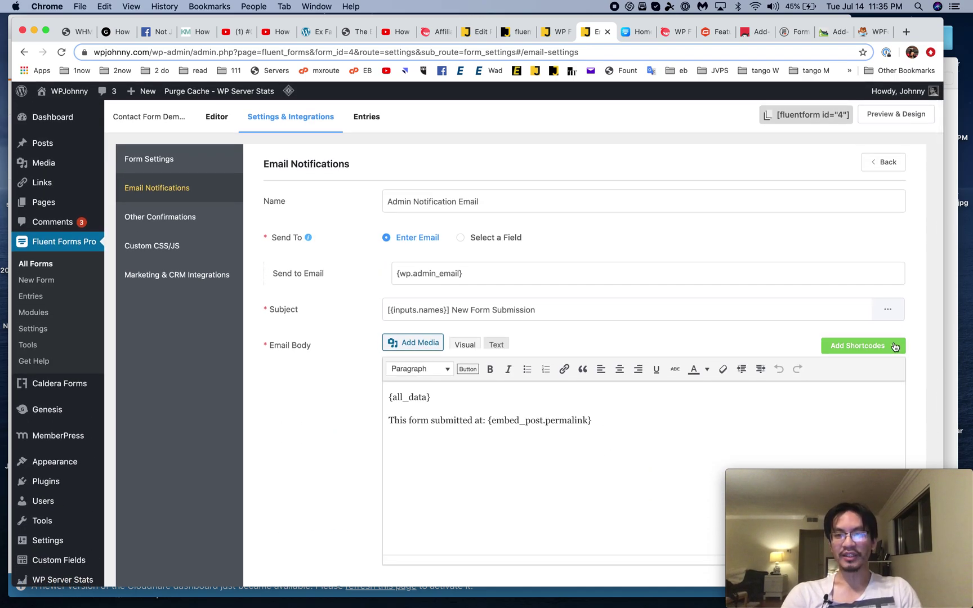
click(863, 345)
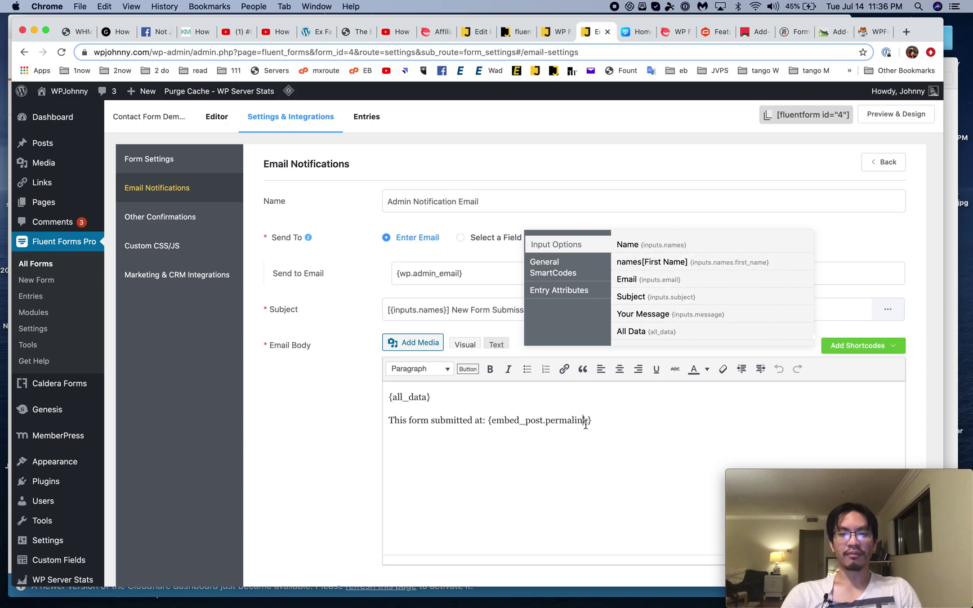
click(185, 220)
click(192, 240)
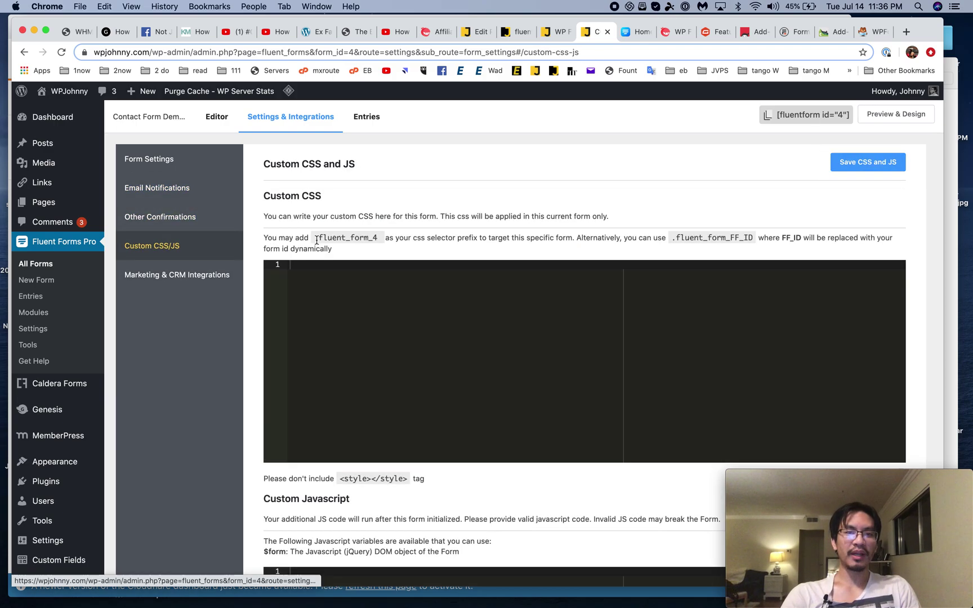
scroll(378, 321, down, 5)
scroll(378, 324, up, 5)
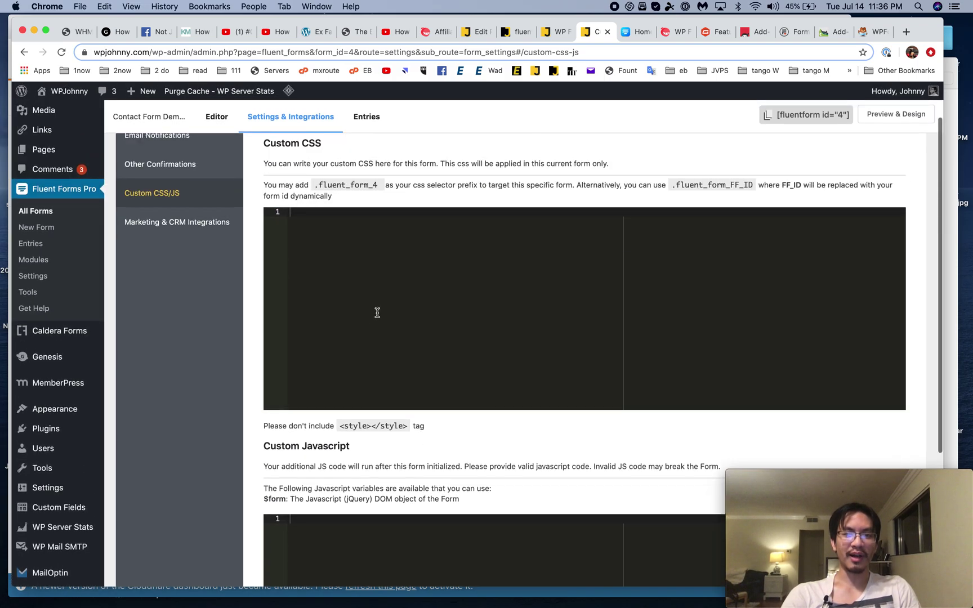
click(170, 220)
scroll(171, 214, down, 1)
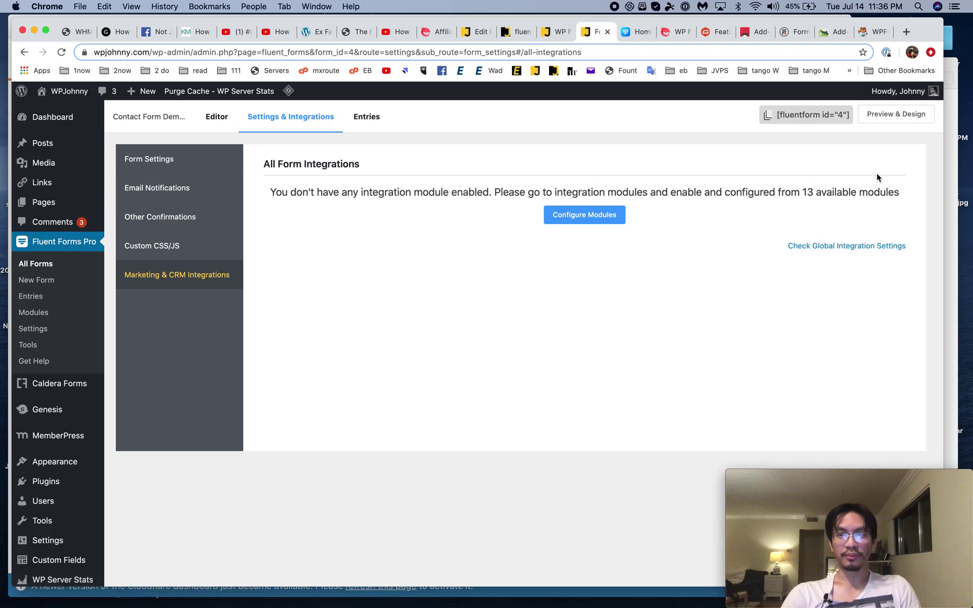
click(910, 115)
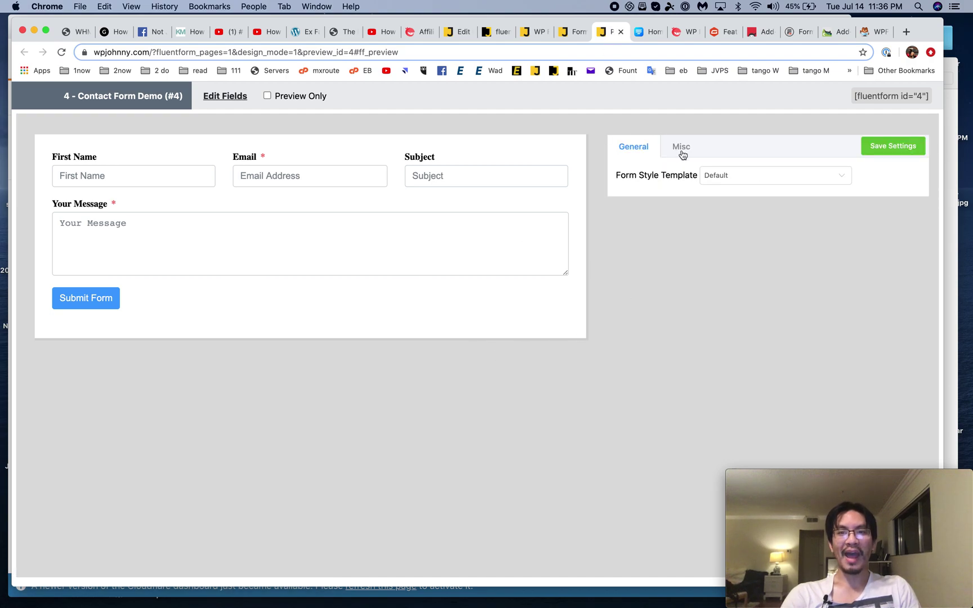
click(682, 148)
click(748, 186)
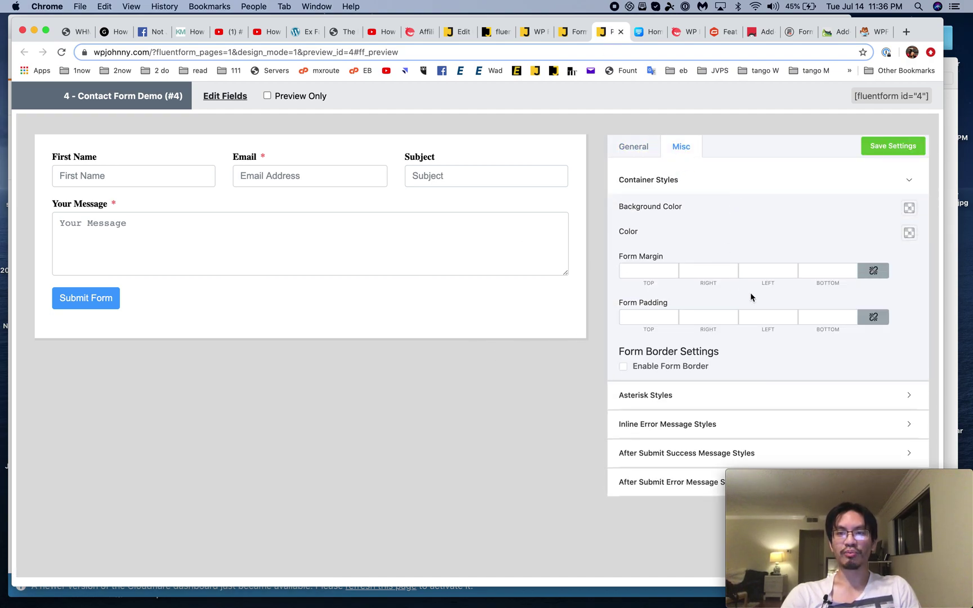
click(623, 32)
mouse_move(141, 91)
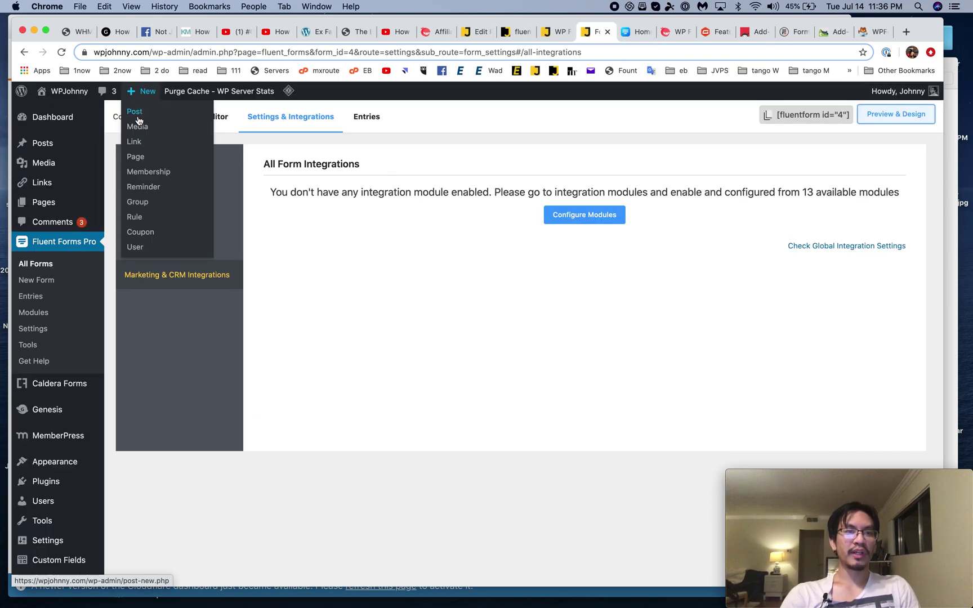
super+click(137, 117)
Step: Start a new post with a Fluent Forms block, trying Contact Form Demo (#4) then Contact Form
click(604, 37)
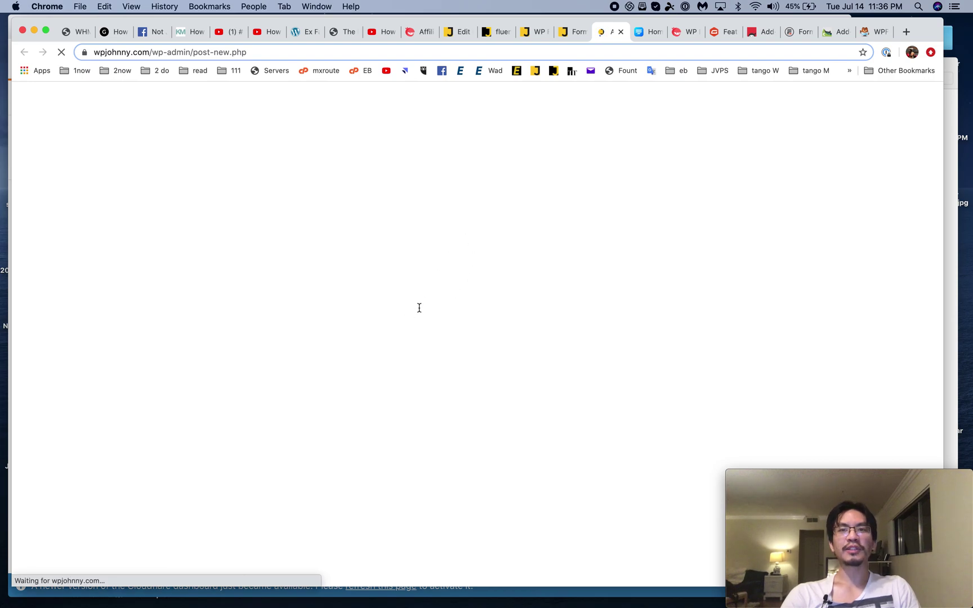
click(412, 271)
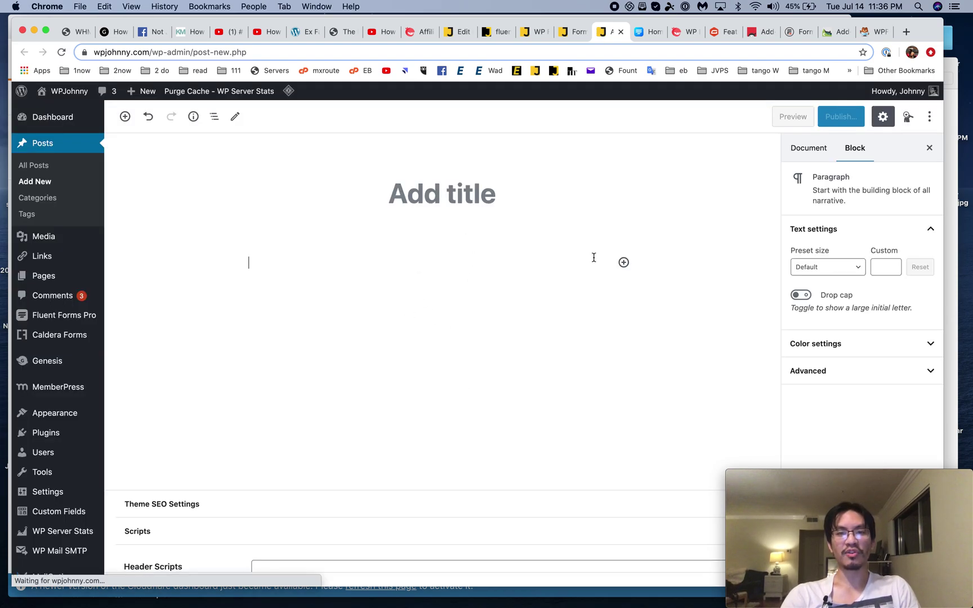
click(623, 263)
text(f)
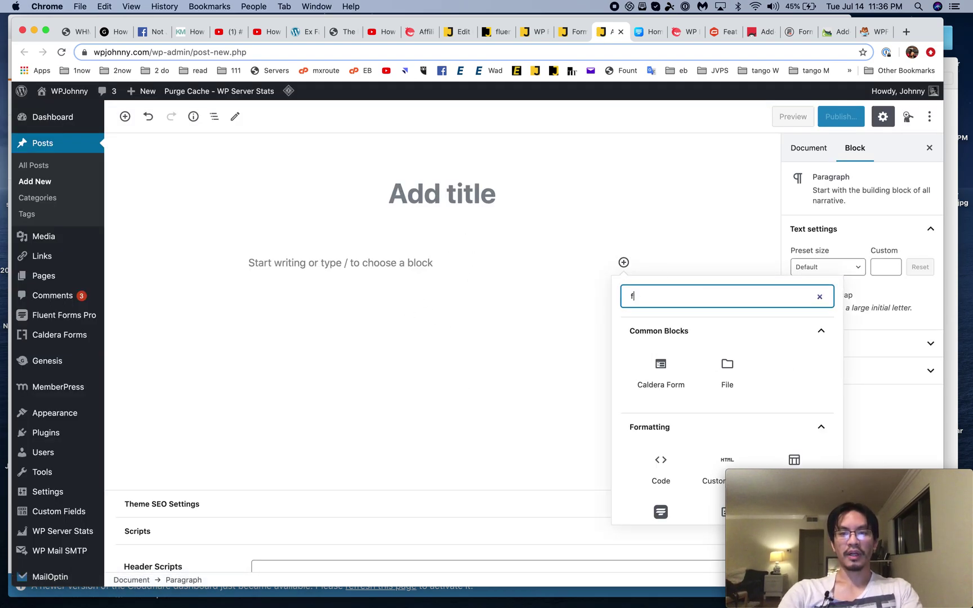
key(BackSpace)
text(fluen)
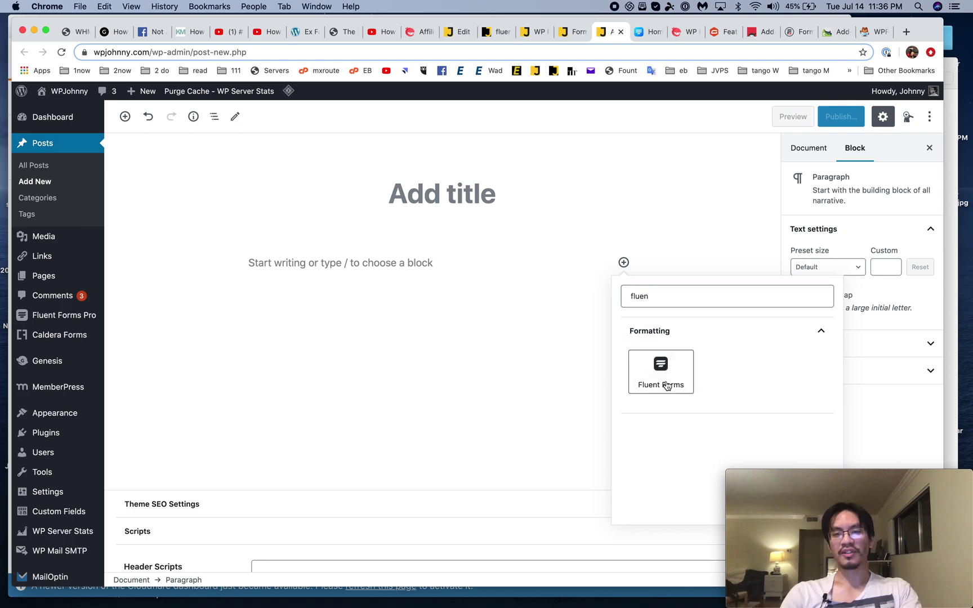
click(666, 382)
click(446, 338)
click(447, 346)
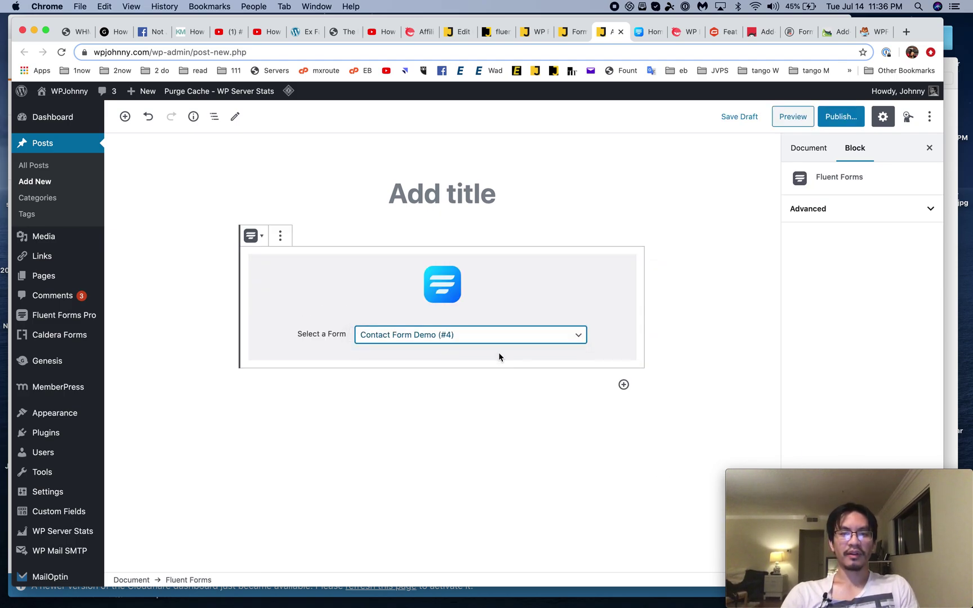
click(546, 340)
click(541, 347)
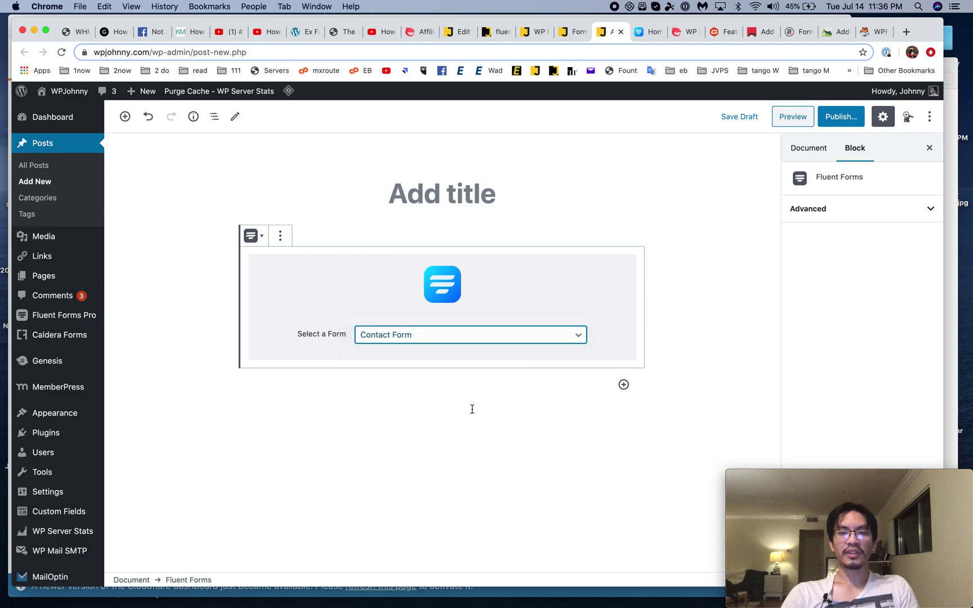
Step: Title the post 'dsfdsf' and save it as a draft
scroll(431, 476, down, 5)
click(741, 117)
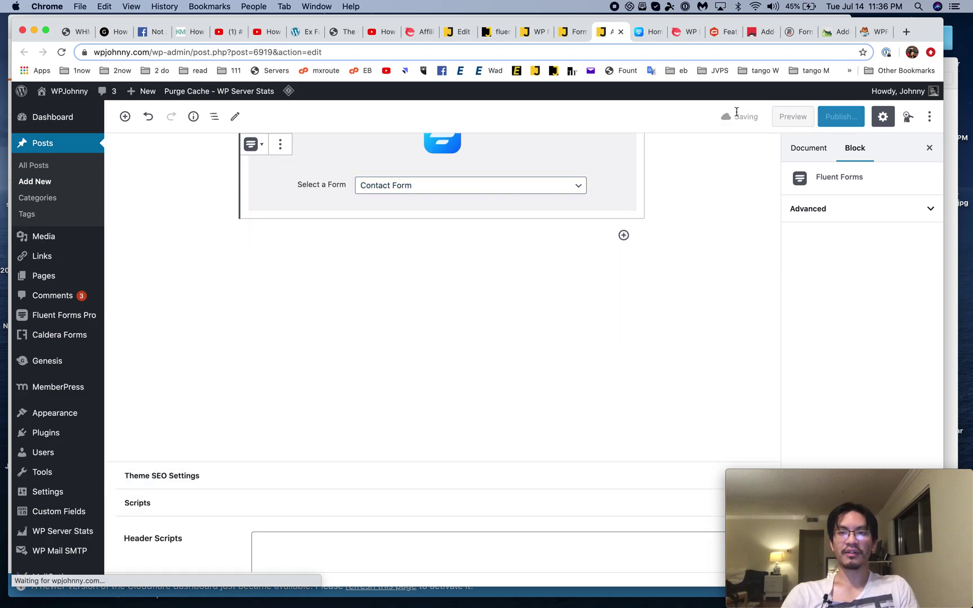
scroll(514, 356, up, 5)
click(442, 193)
text(dsfdsf)
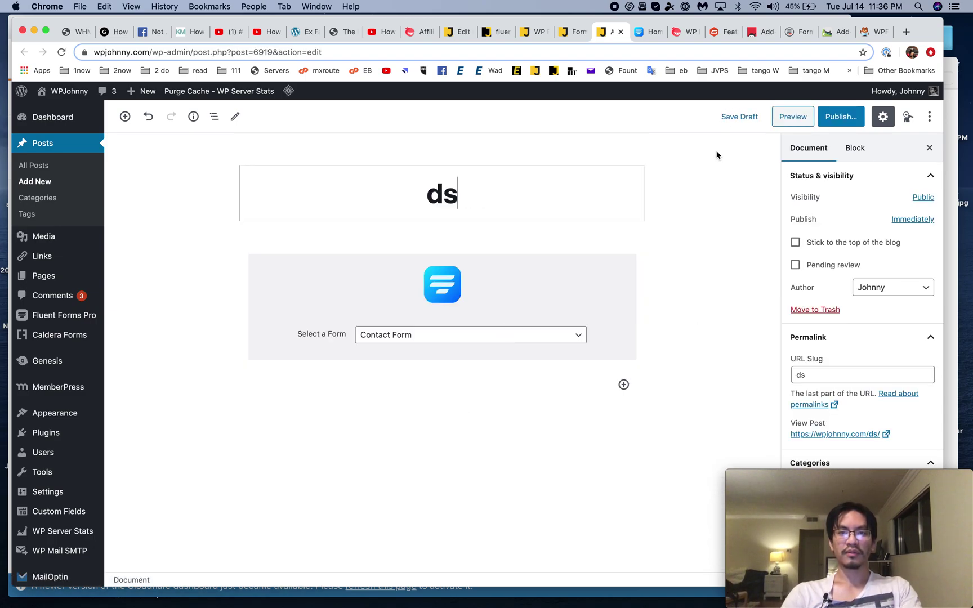
click(740, 116)
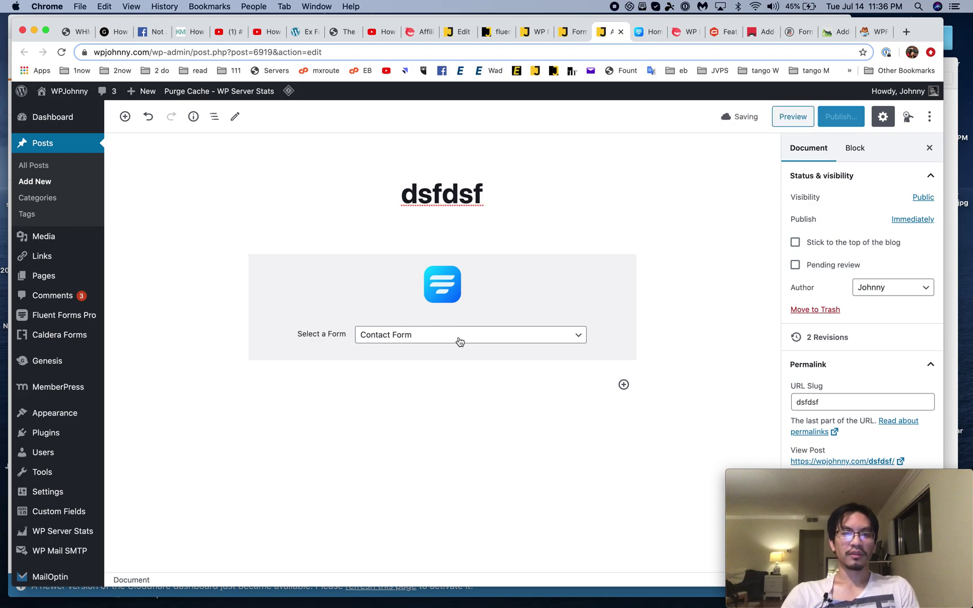
Step: Switch the embedded form back to Contact Form Demo (#4), save the draft and preview it
click(376, 338)
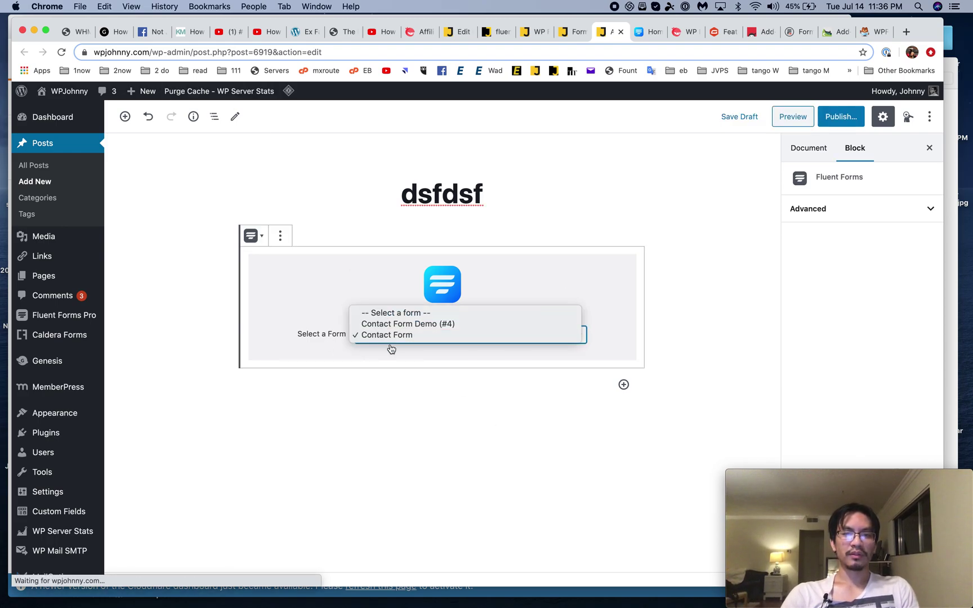
click(402, 324)
click(744, 116)
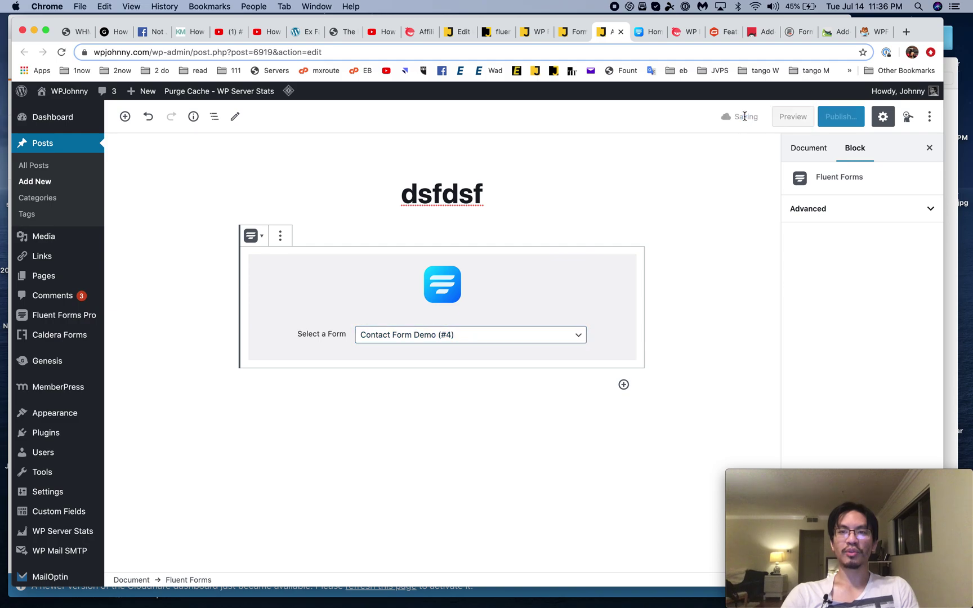
click(569, 32)
click(607, 32)
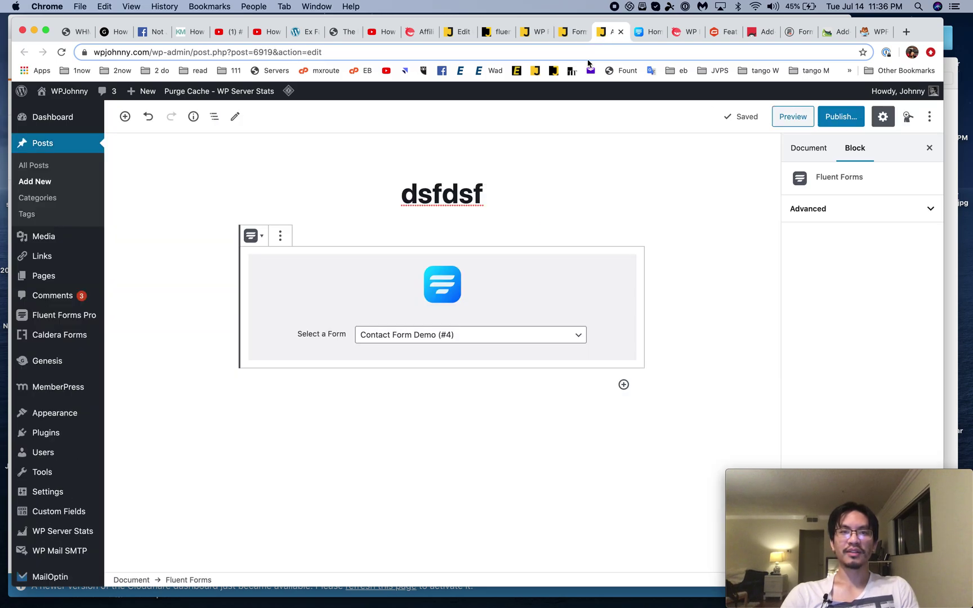
click(334, 211)
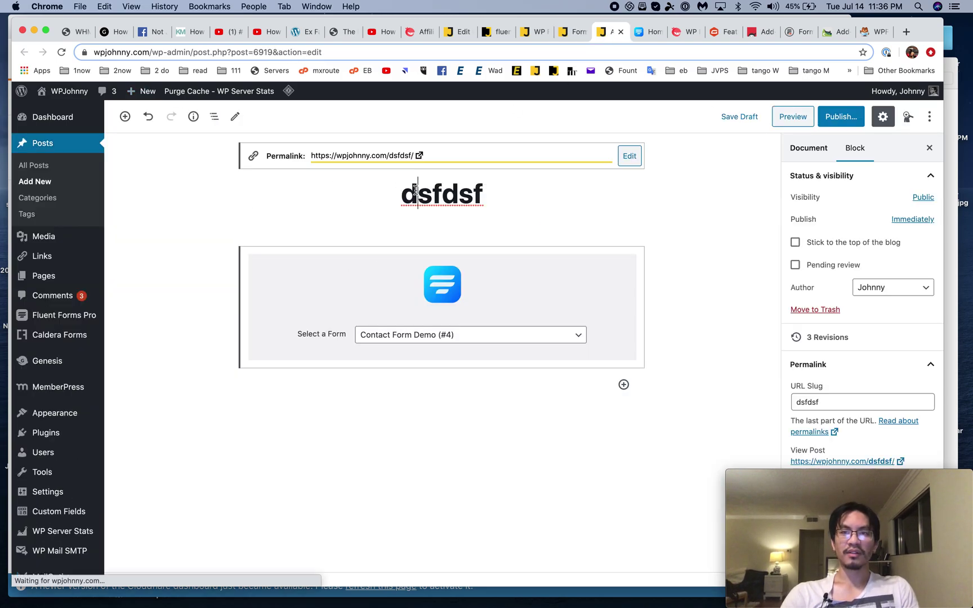
click(794, 118)
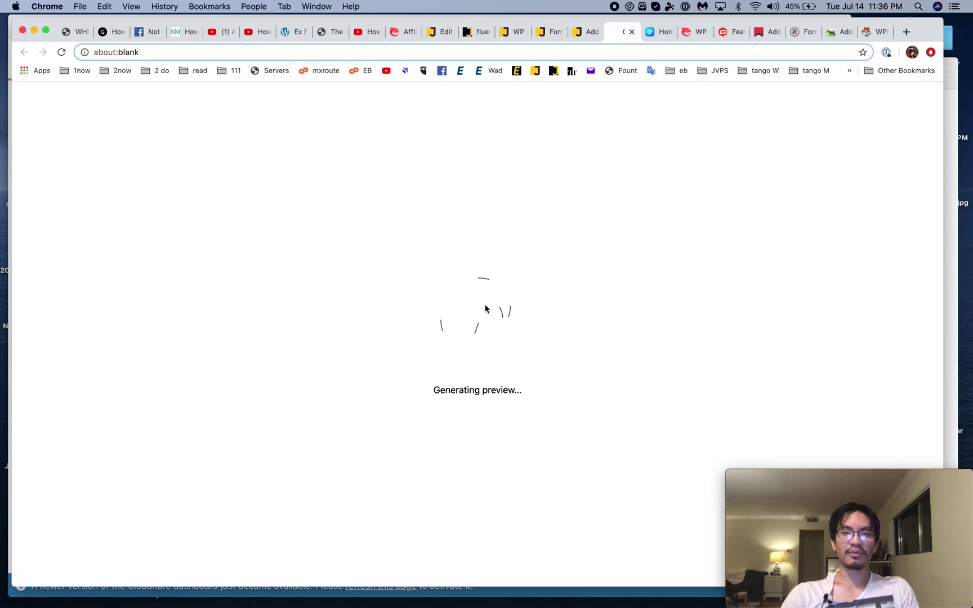
Step: Scroll to the contact form in the dsfdsf preview and try its fields, entering 'dsfdsfdsf' as First Name
scroll(484, 309, down, 3)
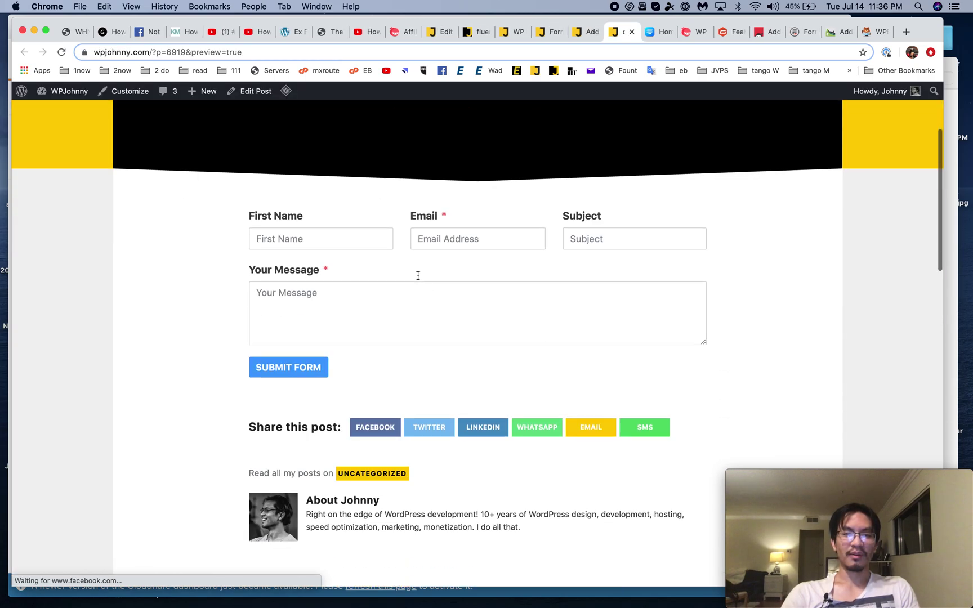
click(450, 246)
click(356, 300)
click(339, 231)
text(dsfdsfdsf)
click(542, 241)
click(675, 241)
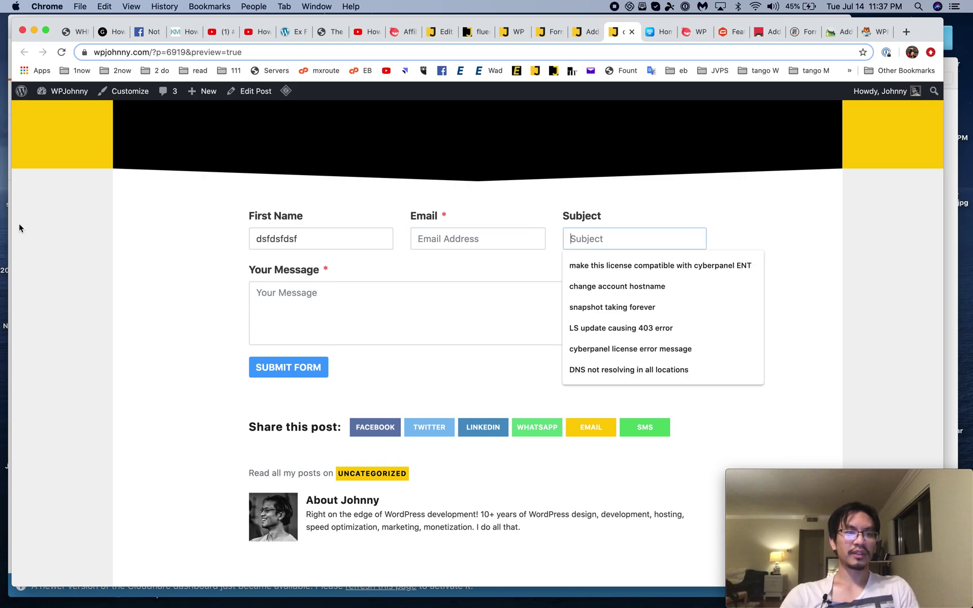
mouse_move(11, 222)
mouse_down()
mouse_move(539, 219)
mouse_move(14, 214)
mouse_up()
click(400, 283)
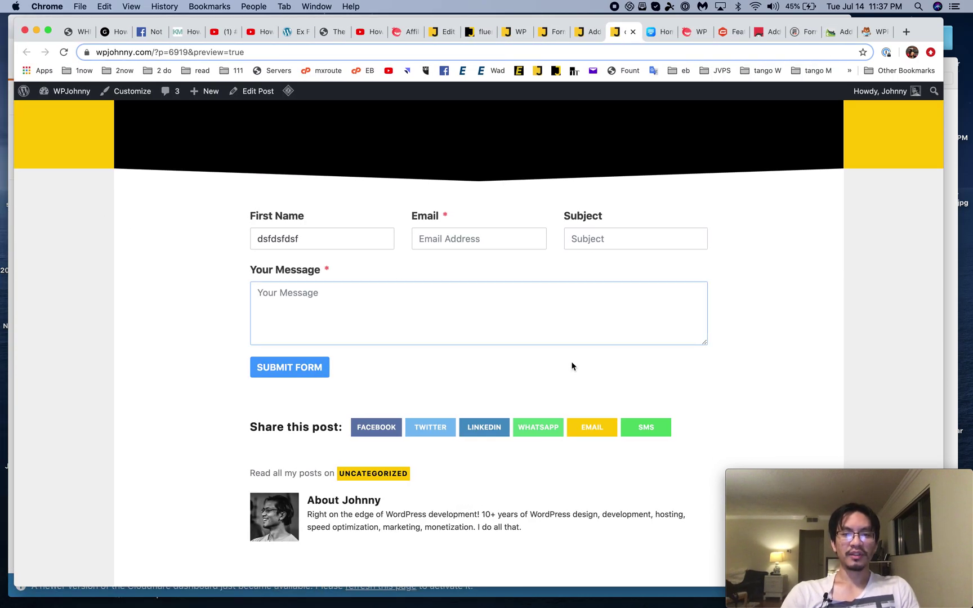
Step: Return to the dsfdsf post editor, then to the Fluent Forms admin tab
scroll(571, 365, up, 3)
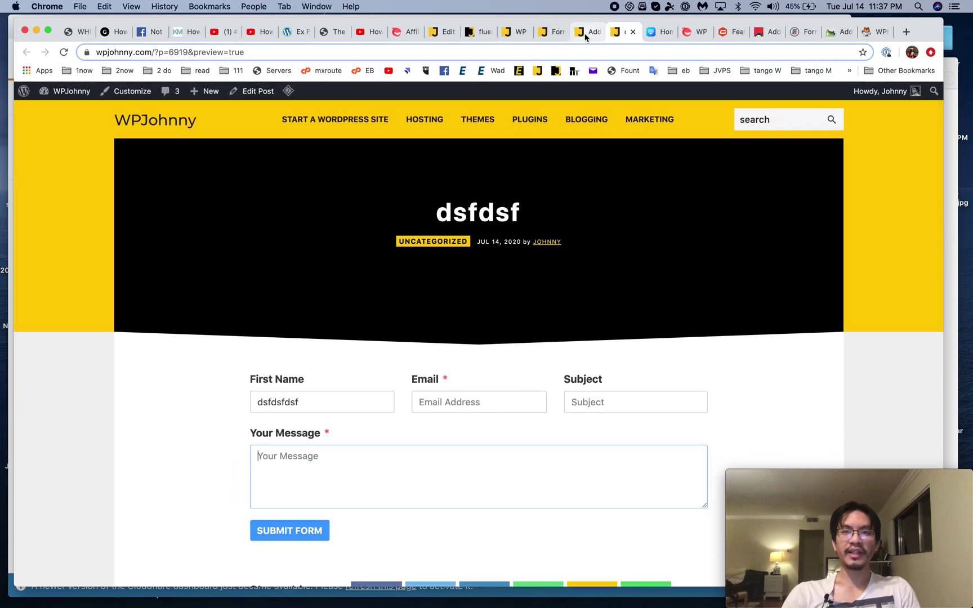
click(586, 35)
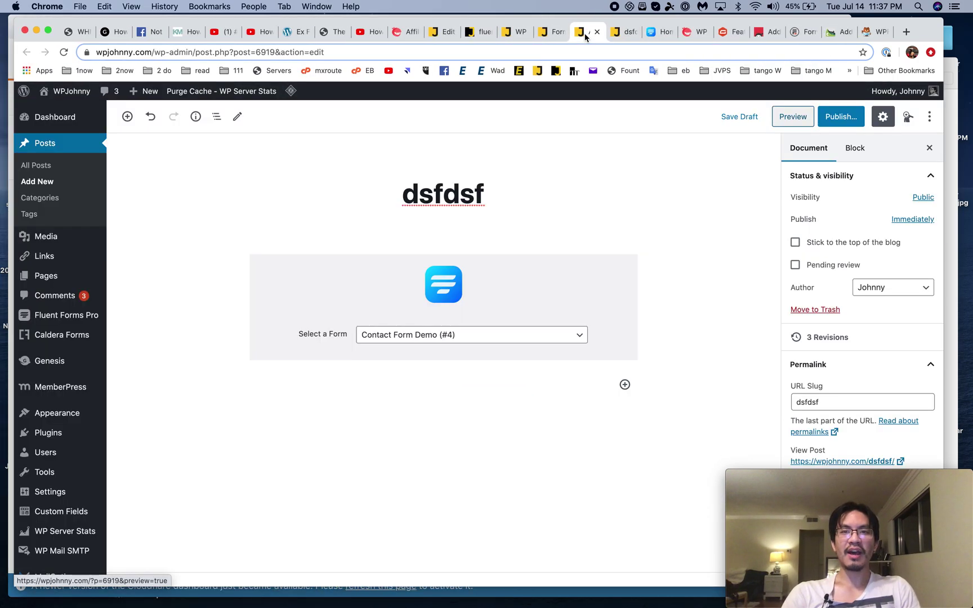
click(650, 36)
Step: Open the Fluent Forms global settings and look at the payment and layout sections
click(551, 37)
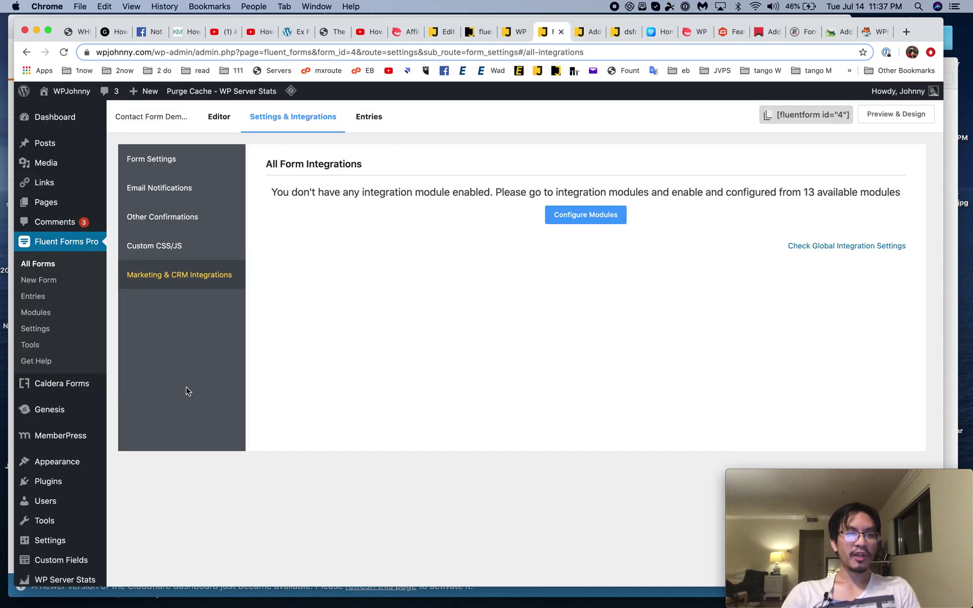
click(83, 332)
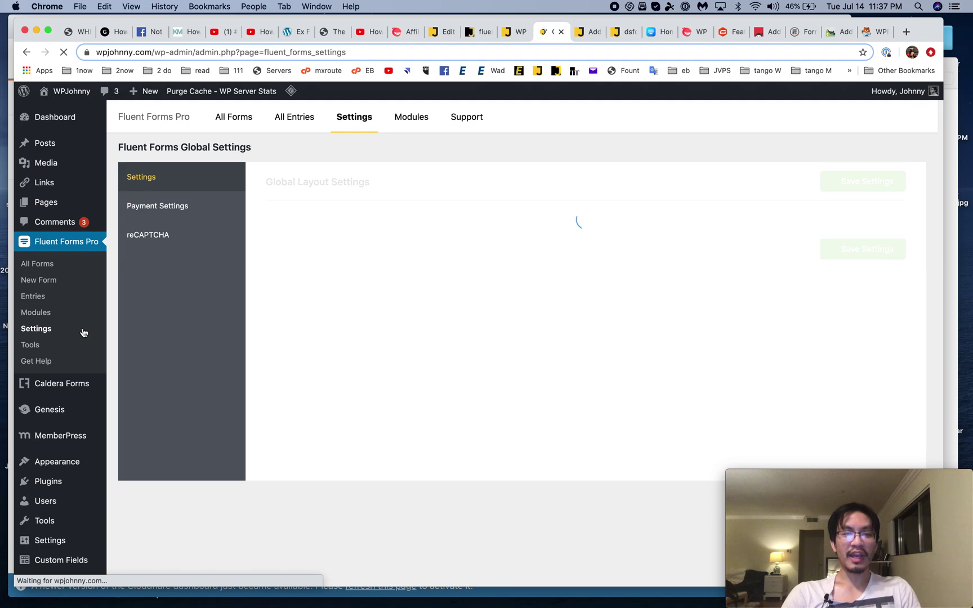
click(195, 207)
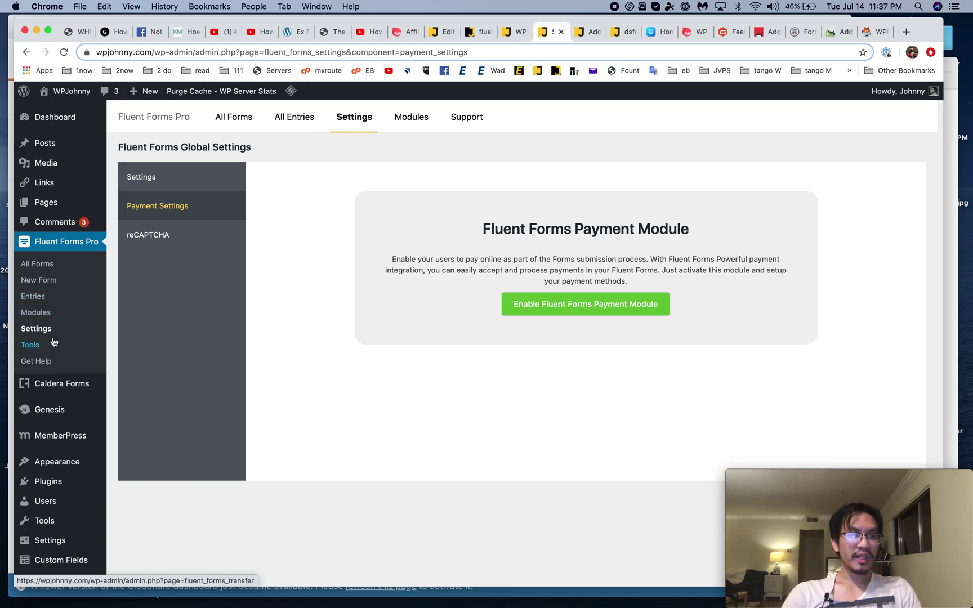
click(195, 178)
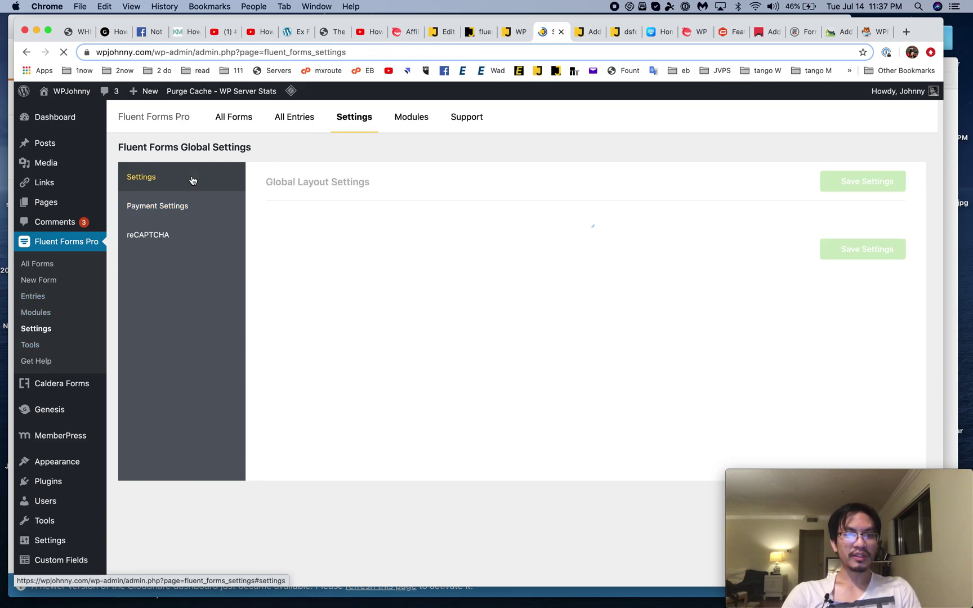
Step: Scroll through the layout settings, revisit payment settings, then show the All Forms list
scroll(410, 305, down, 10)
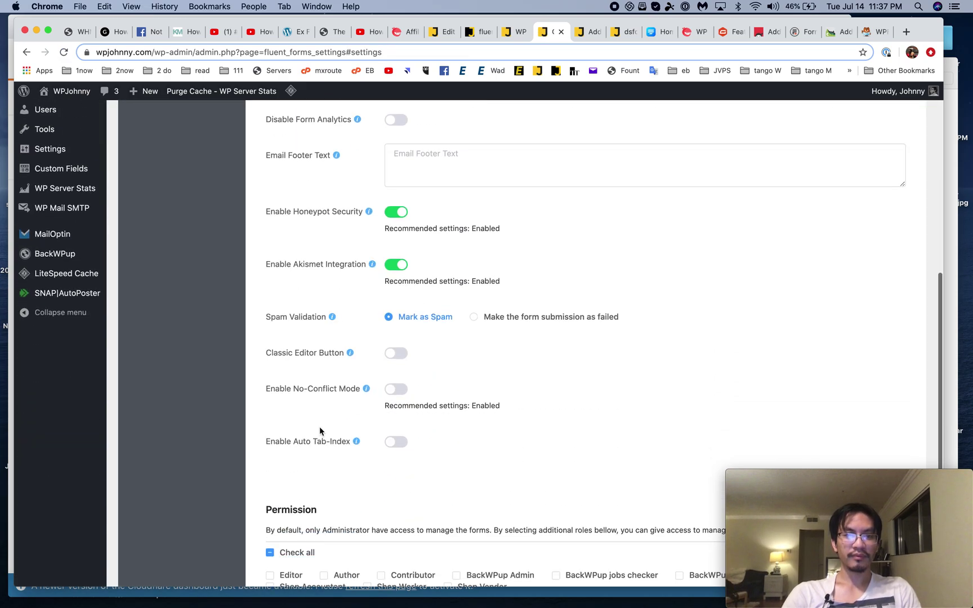
scroll(350, 313, down, 1)
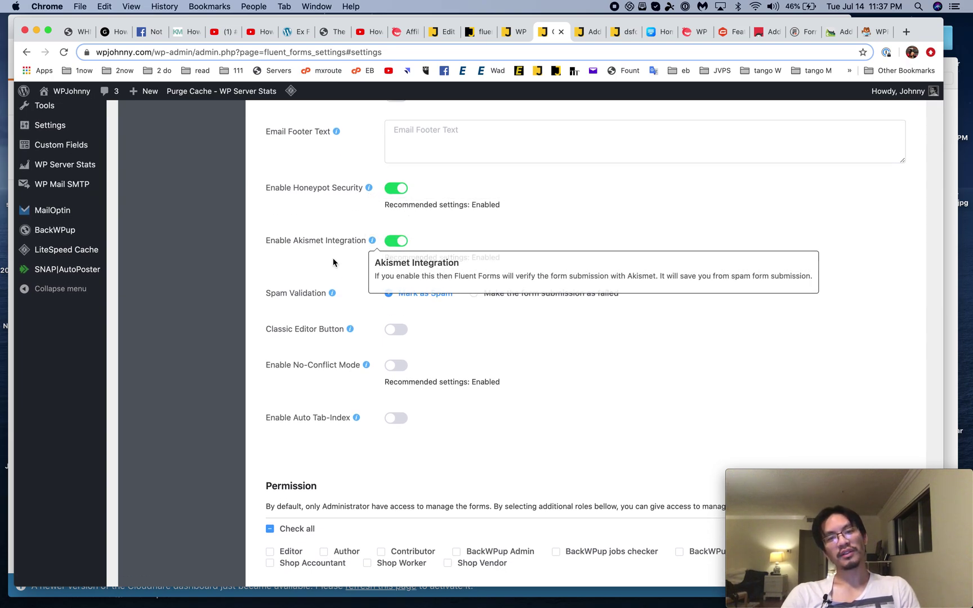
scroll(345, 415, up, 5)
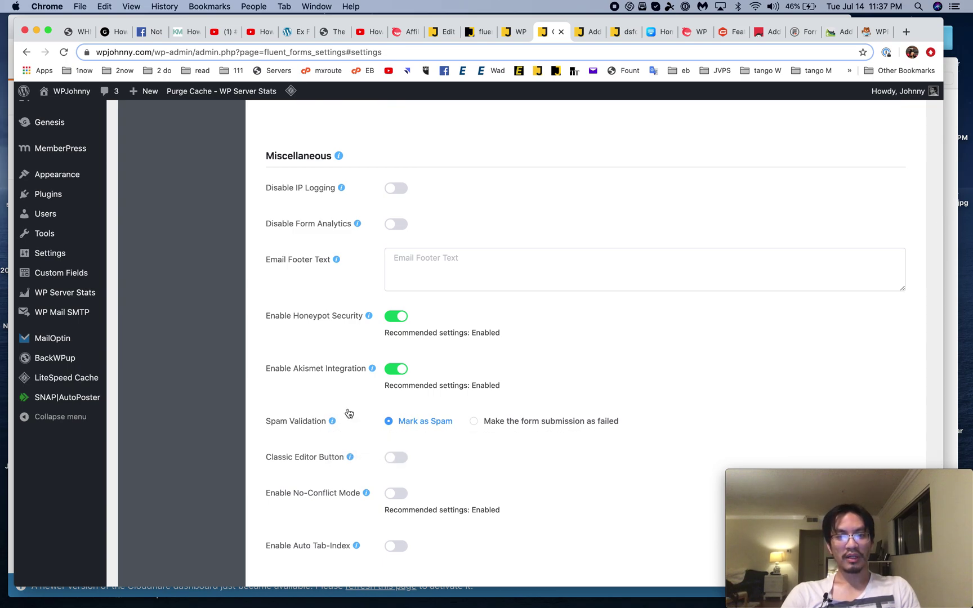
scroll(348, 413, up, 10)
click(155, 206)
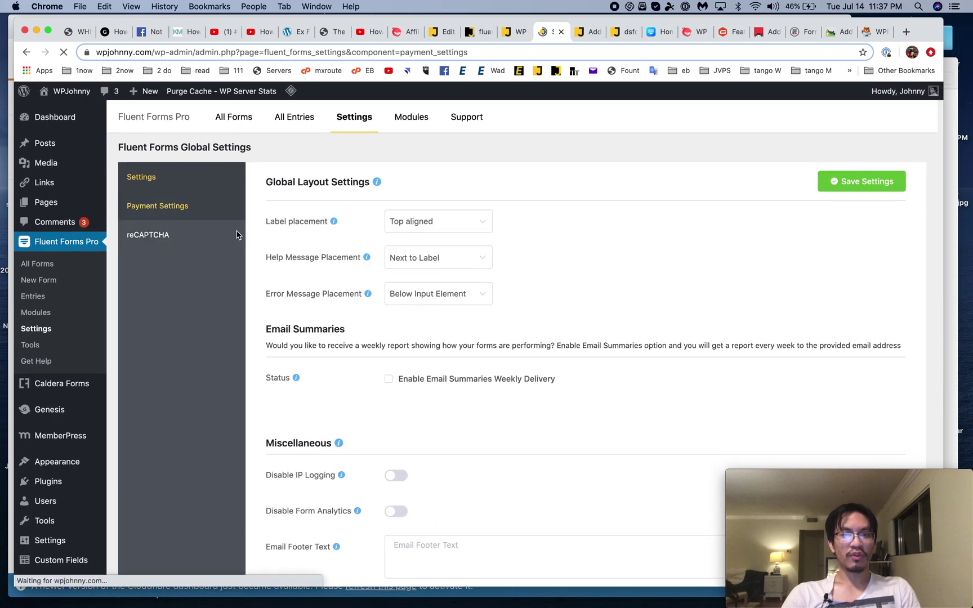
click(48, 269)
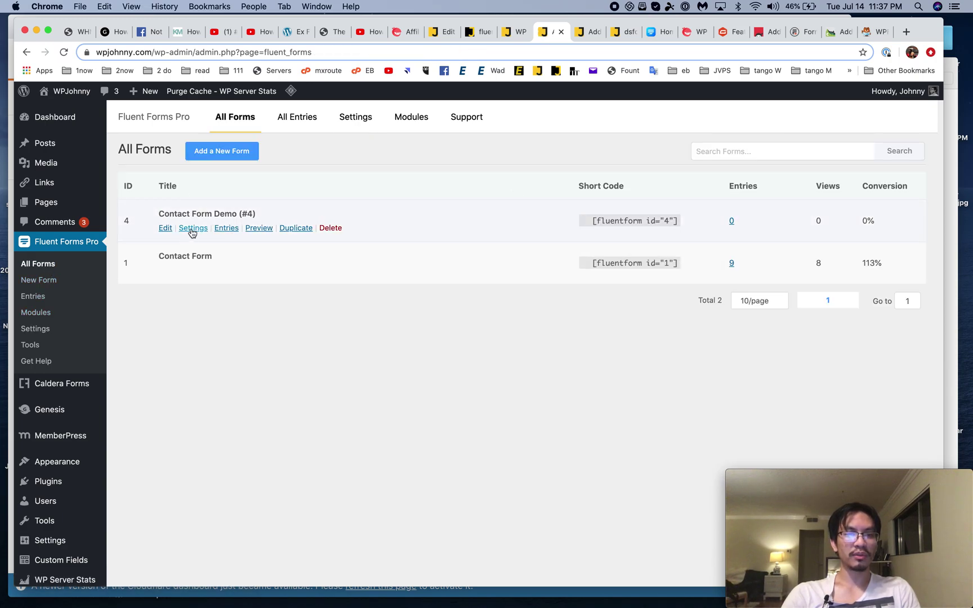
Step: Open Contact Form Demo's settings and browse its confirmations, email notifications and form settings
click(191, 229)
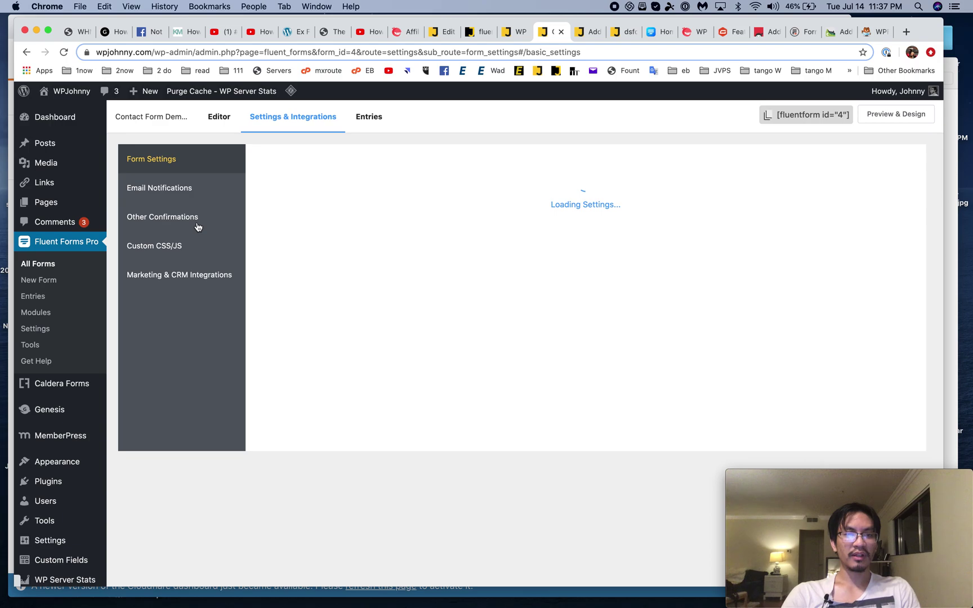
click(196, 231)
click(191, 186)
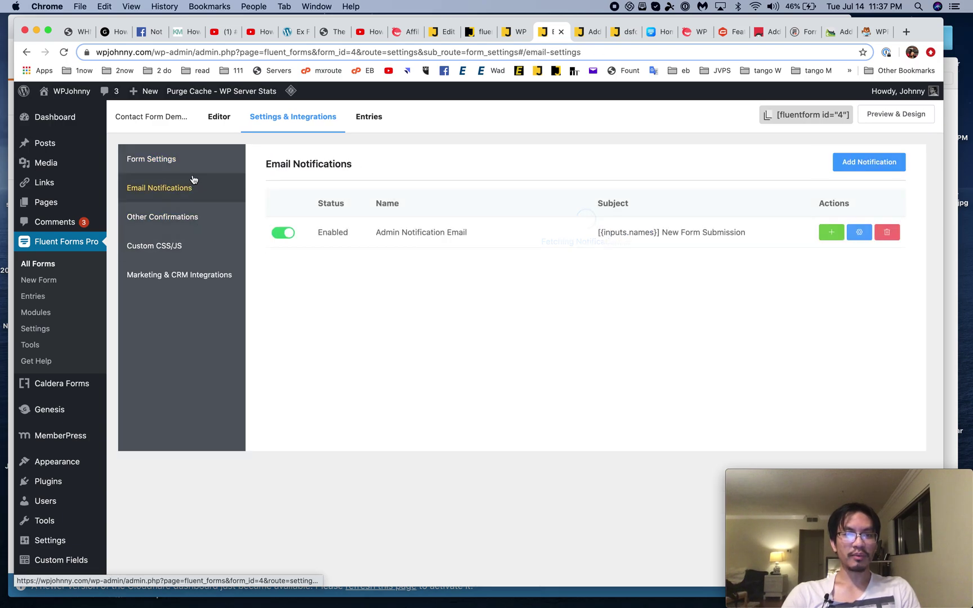
click(195, 163)
Step: Try Advanced Form Validation in the form settings, then leave it unchecked
scroll(450, 421, down, 10)
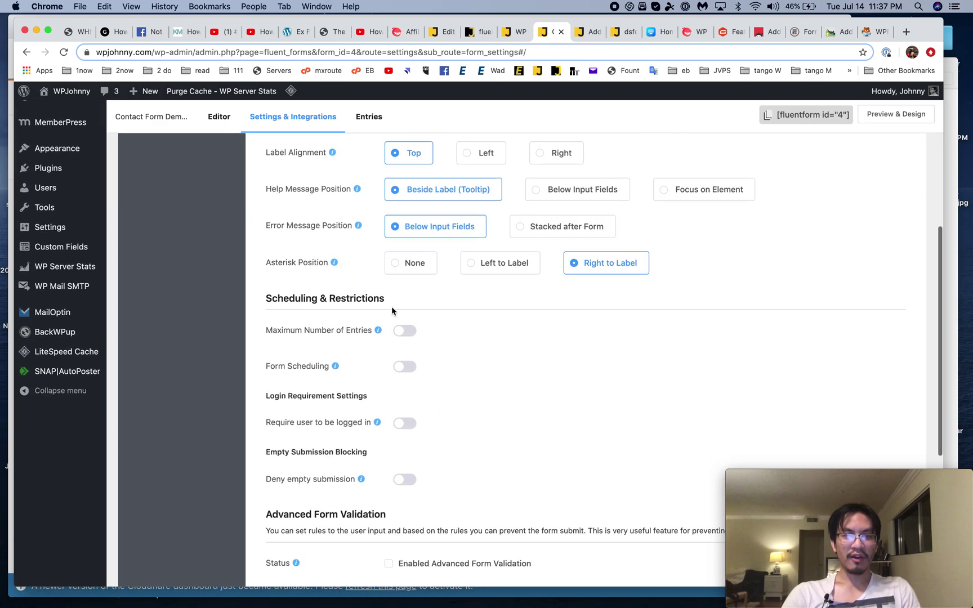
scroll(362, 439, down, 5)
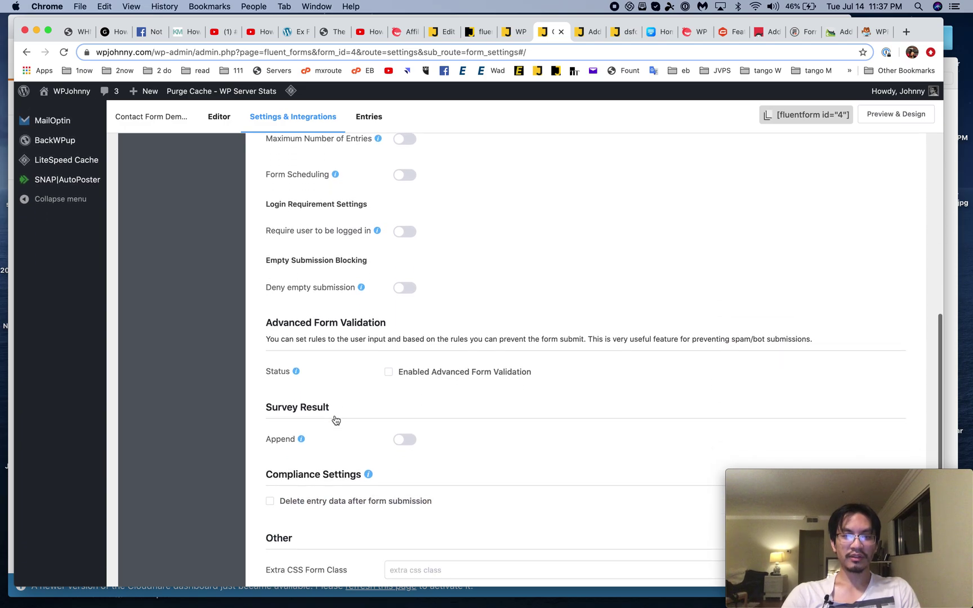
scroll(336, 421, down, 2)
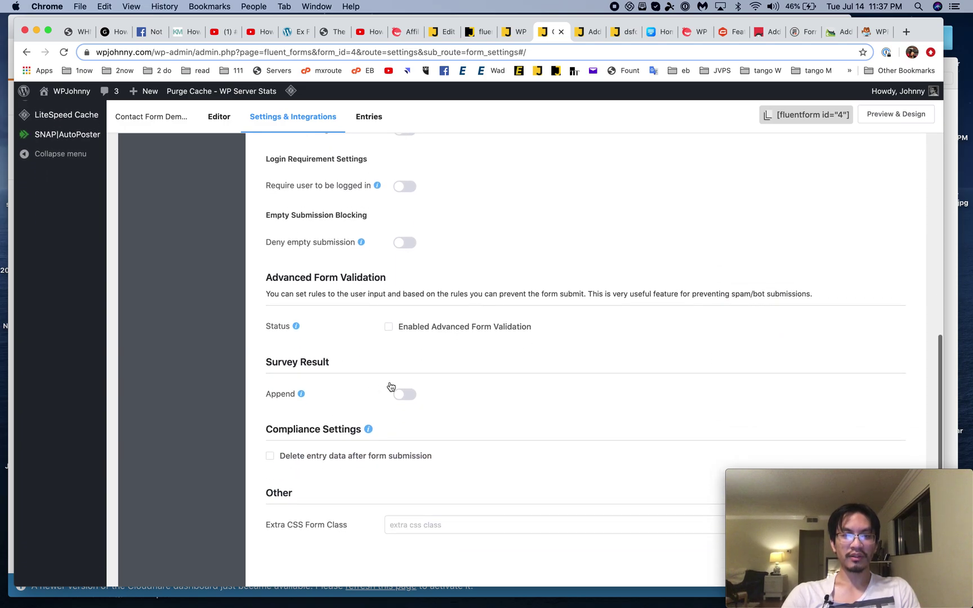
click(424, 330)
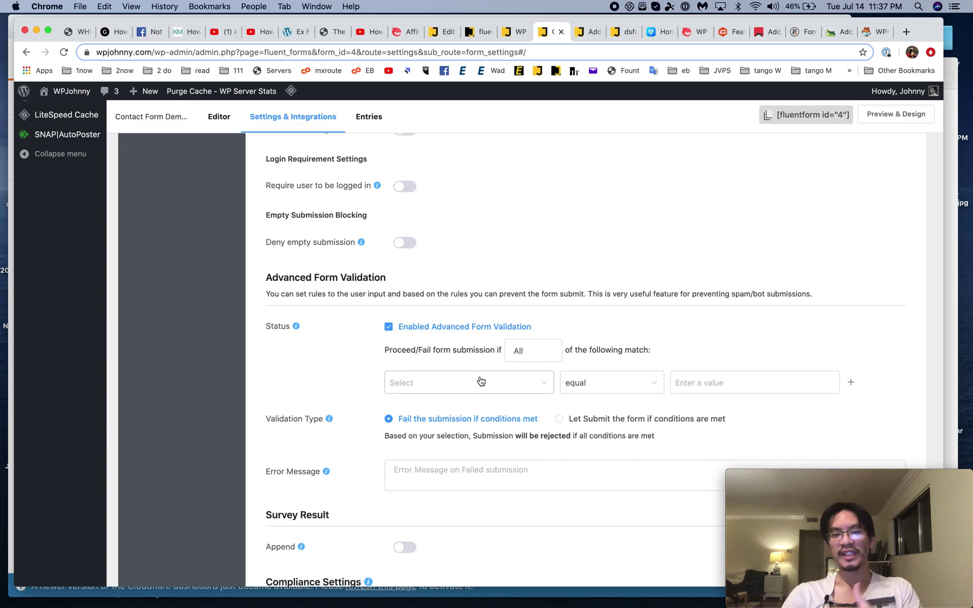
click(463, 334)
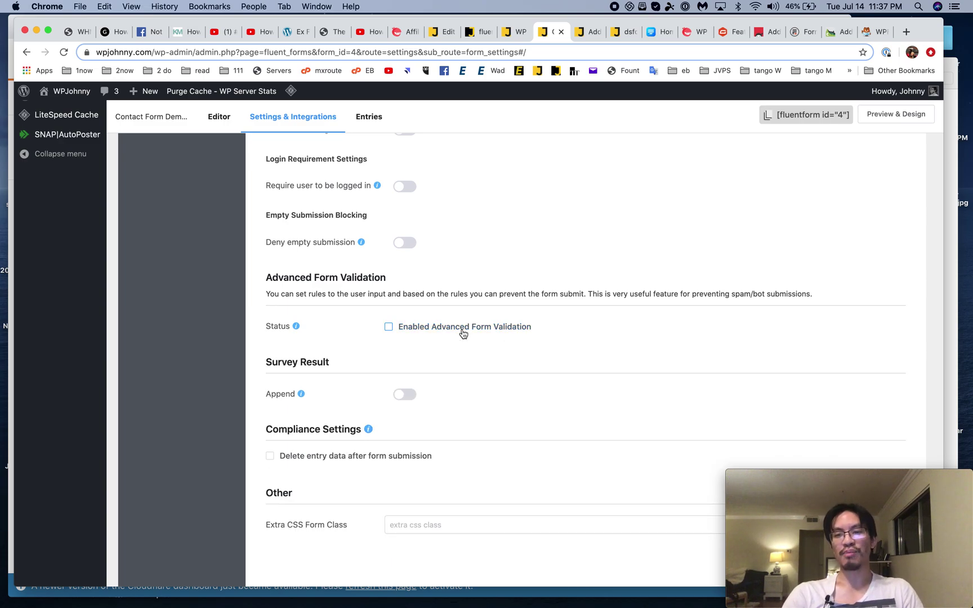
scroll(463, 334, up, 5)
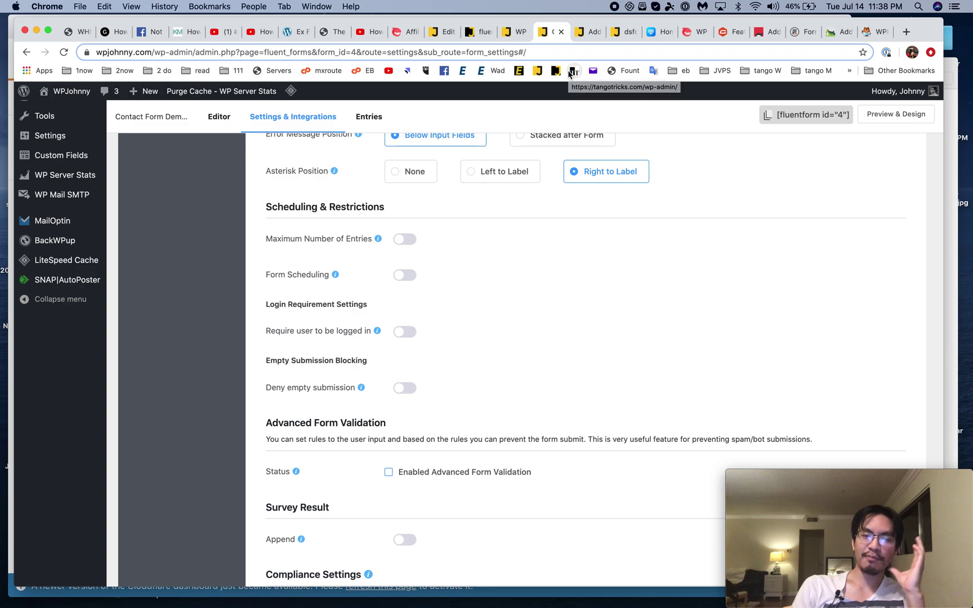
click(619, 37)
click(593, 32)
click(621, 35)
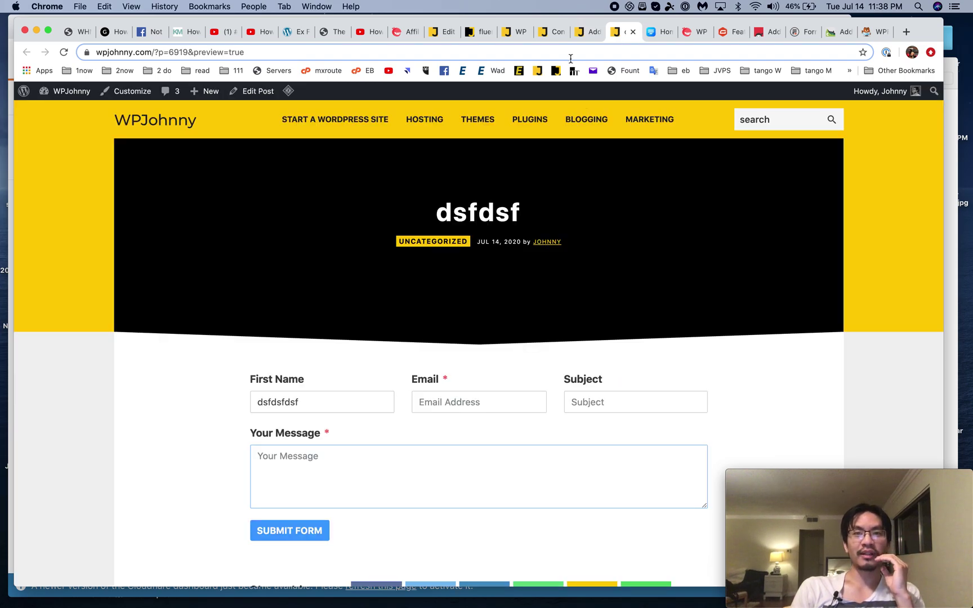
click(518, 41)
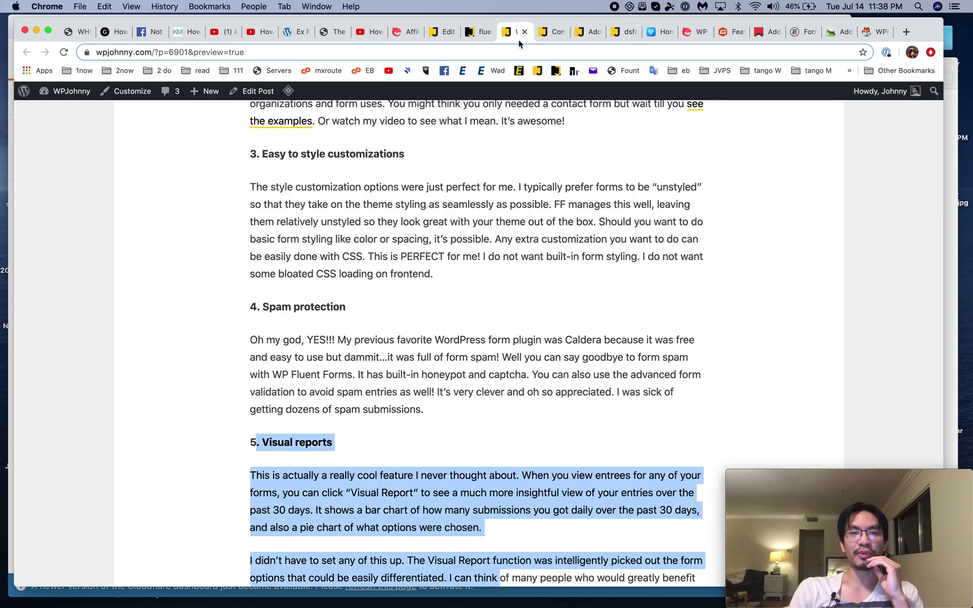
click(514, 444)
scroll(513, 443, up, 5)
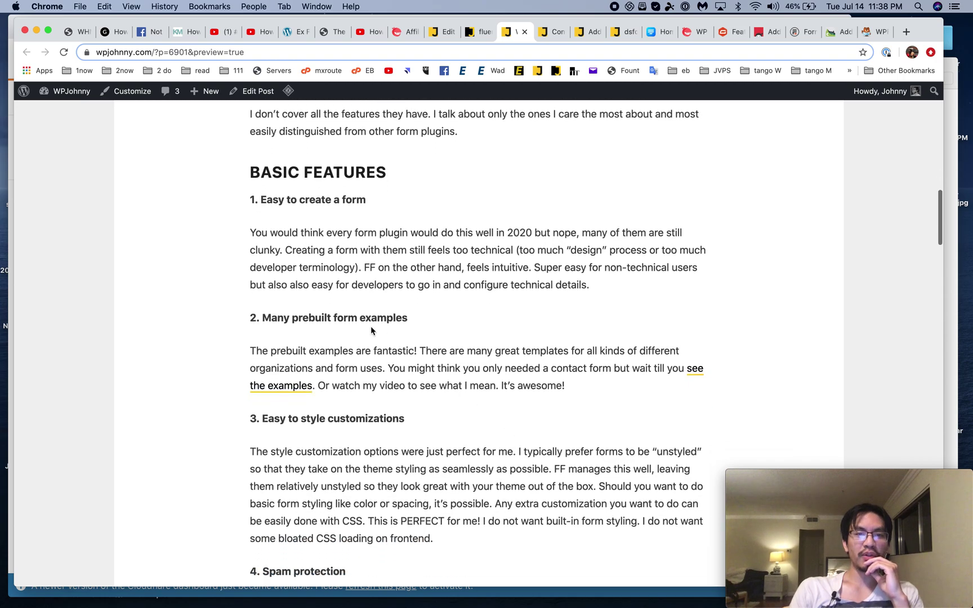
drag(319, 274, 371, 487)
click(371, 486)
click(618, 41)
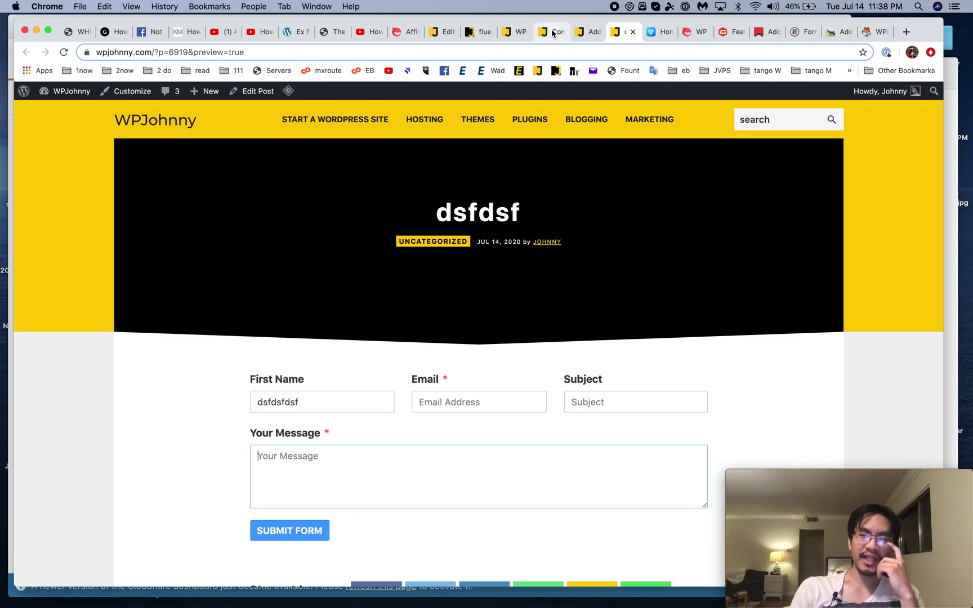
scroll(478, 443, down, 5)
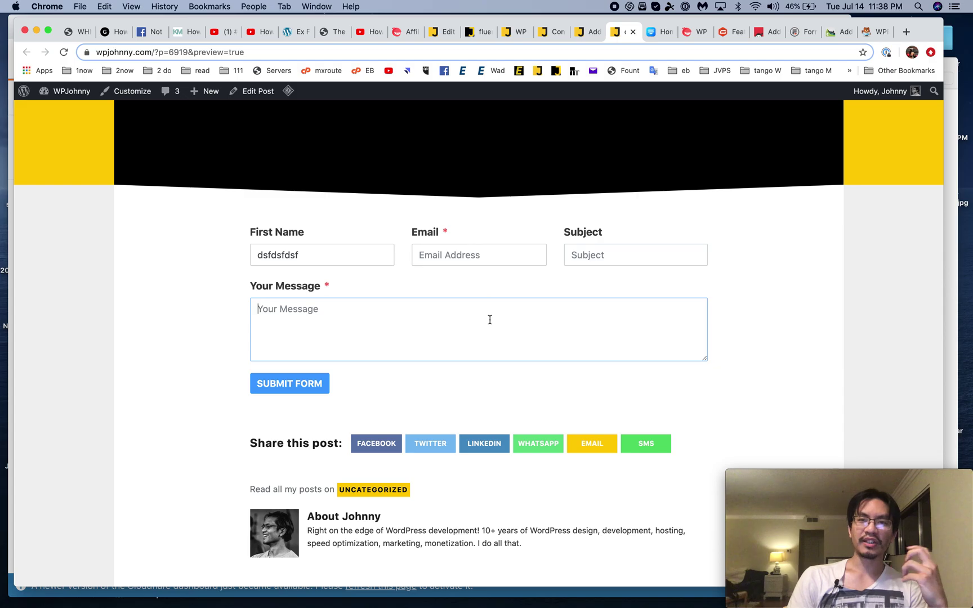
scroll(490, 320, up, 5)
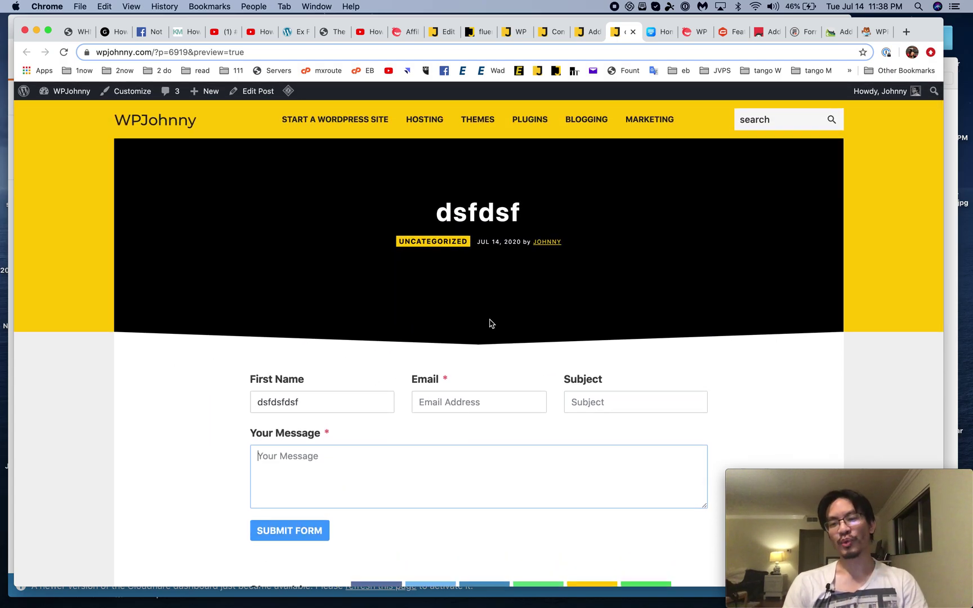
scroll(489, 320, down, 10)
scroll(490, 320, up, 6)
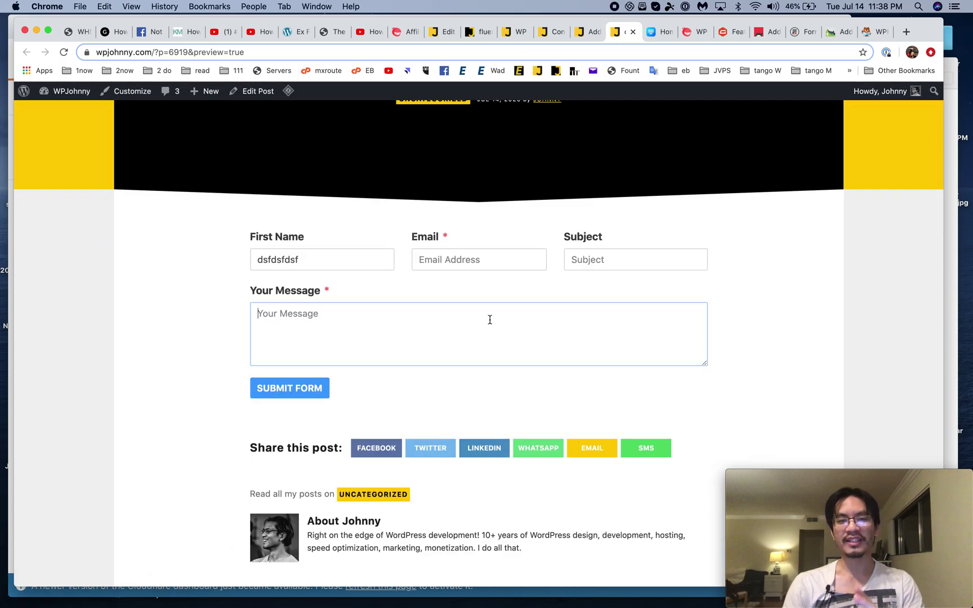
scroll(489, 319, down, 15)
click(528, 332)
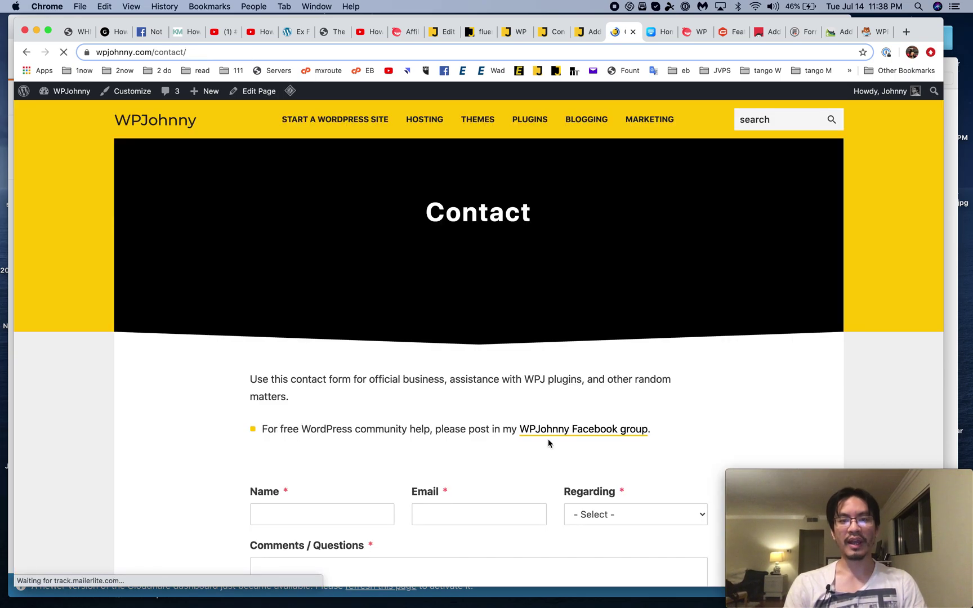
scroll(548, 441, down, 5)
click(510, 313)
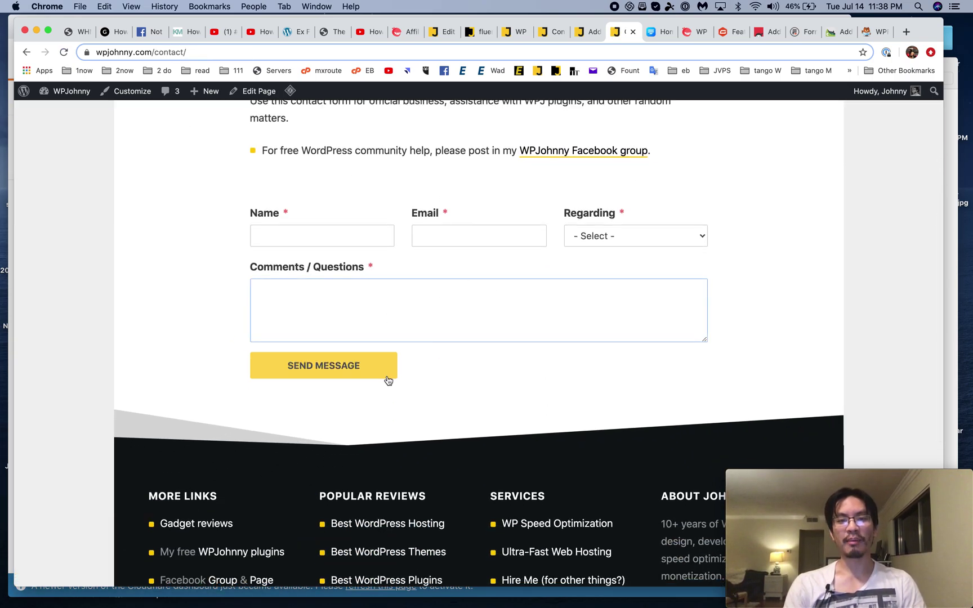
scroll(558, 333, up, 5)
click(586, 33)
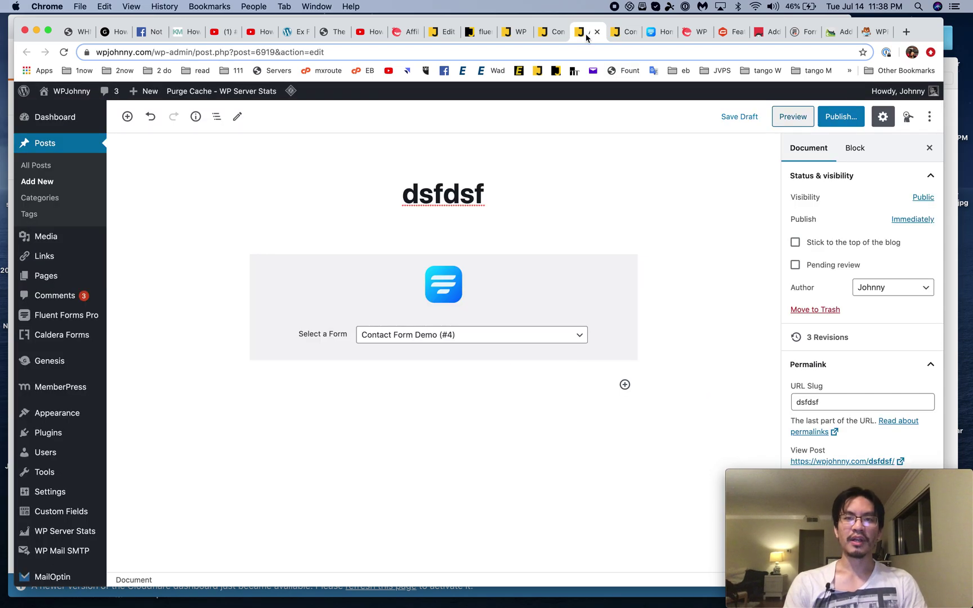
click(555, 39)
click(501, 35)
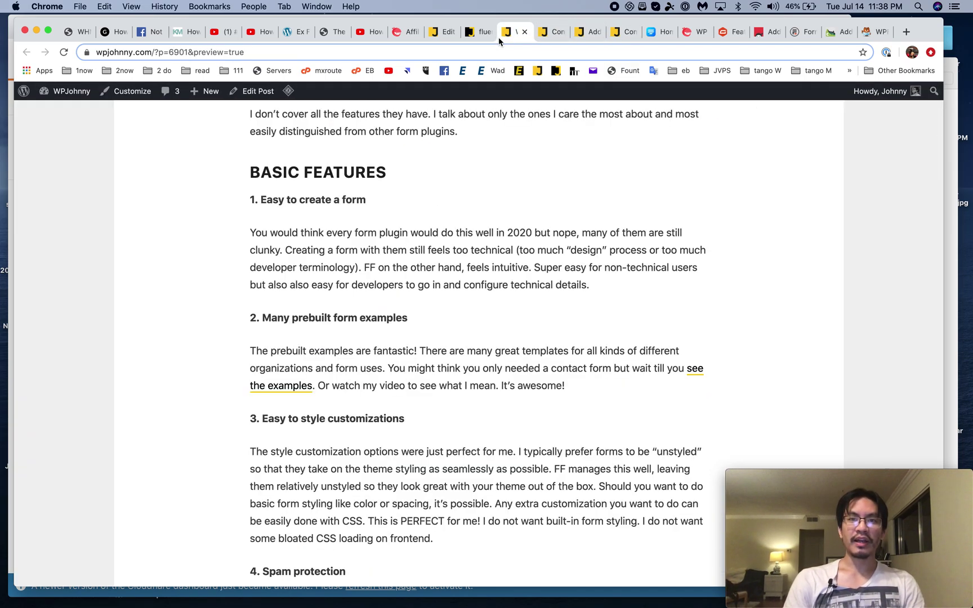
scroll(367, 324, down, 3)
scroll(367, 330, down, 5)
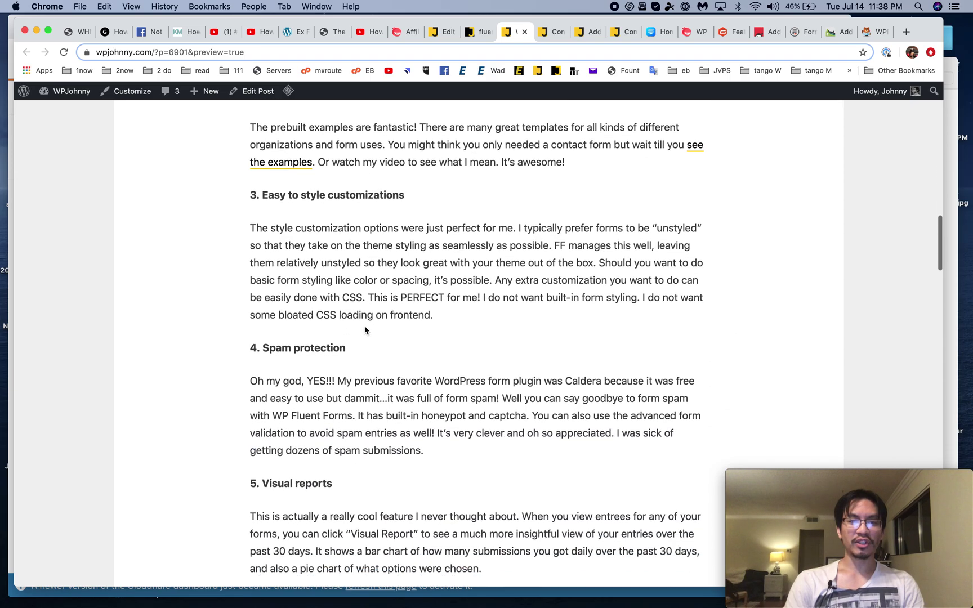
drag(262, 373, 378, 462)
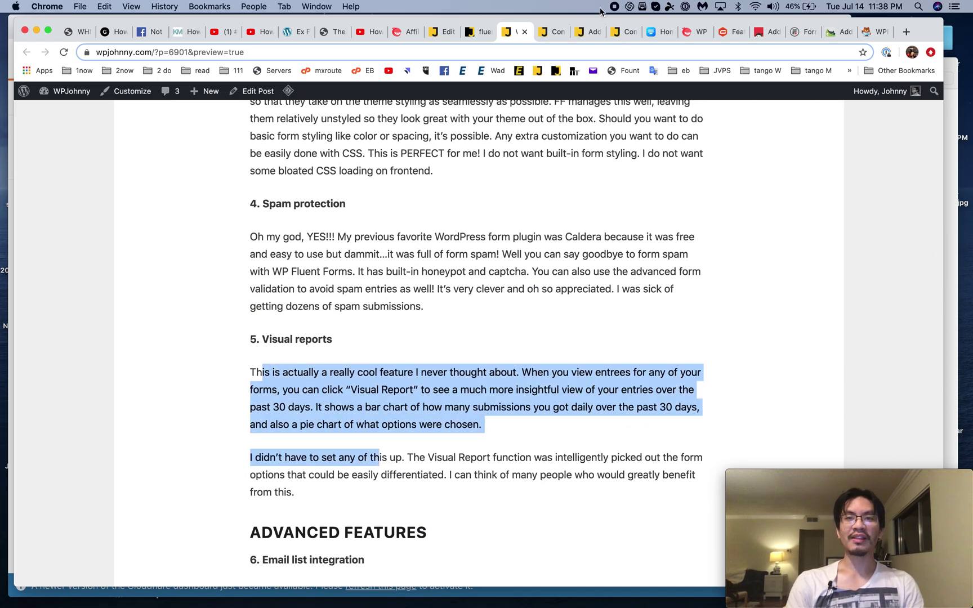
click(553, 37)
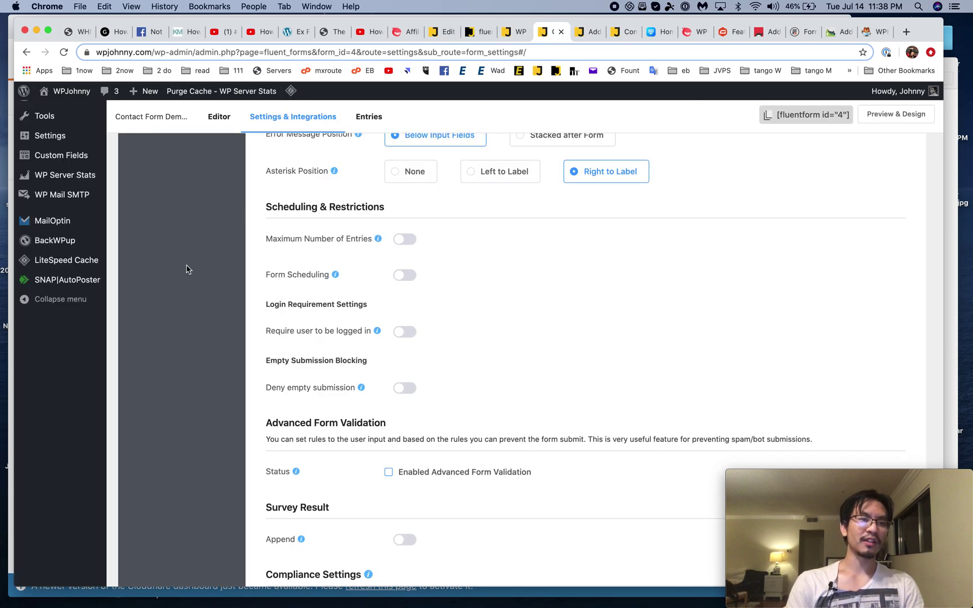
Step: From All Forms, open Contact Form's Entries page showing its 9 read submissions
scroll(187, 269, up, 10)
scroll(186, 270, down, 2)
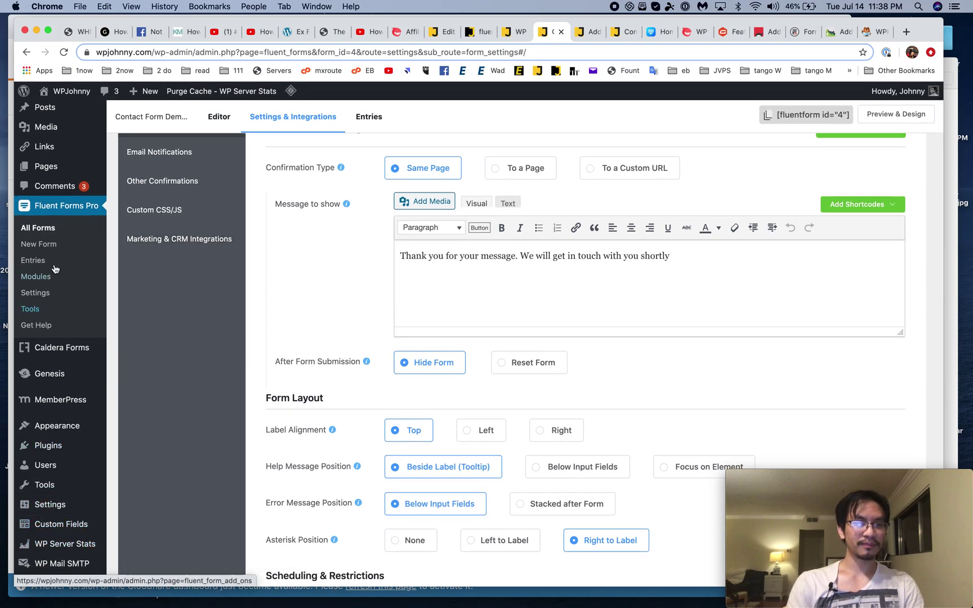
click(40, 233)
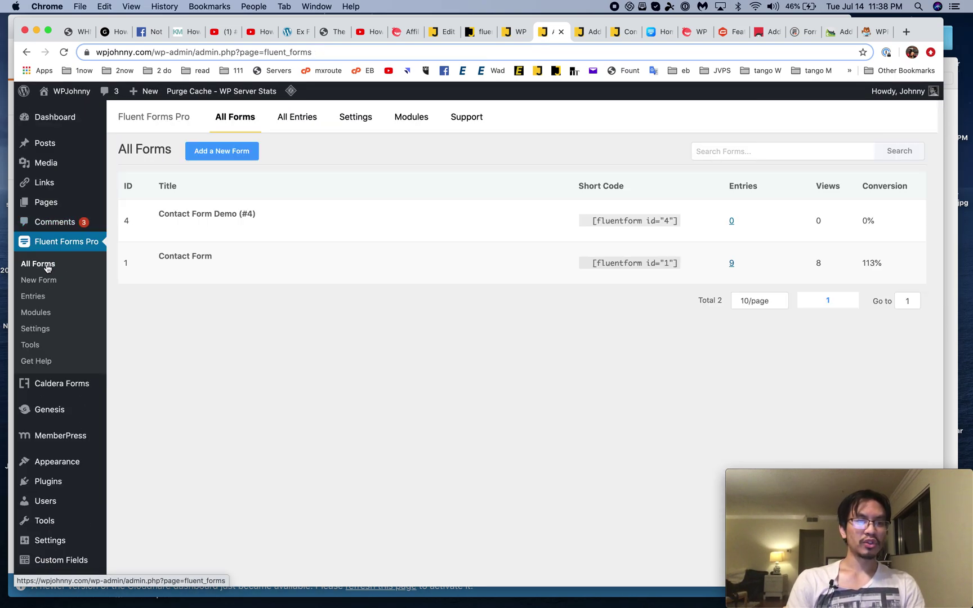
mouse_move(230, 269)
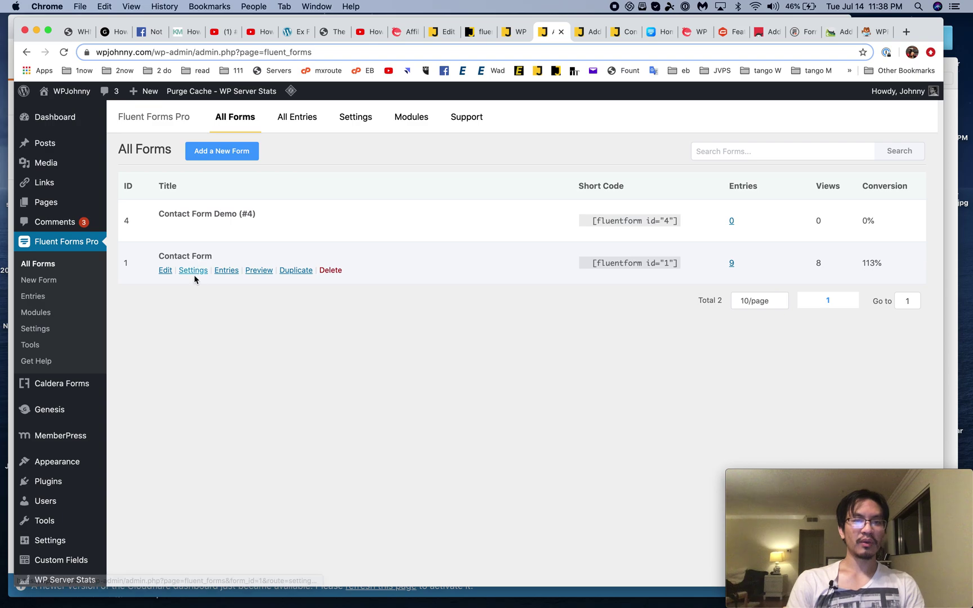
click(224, 271)
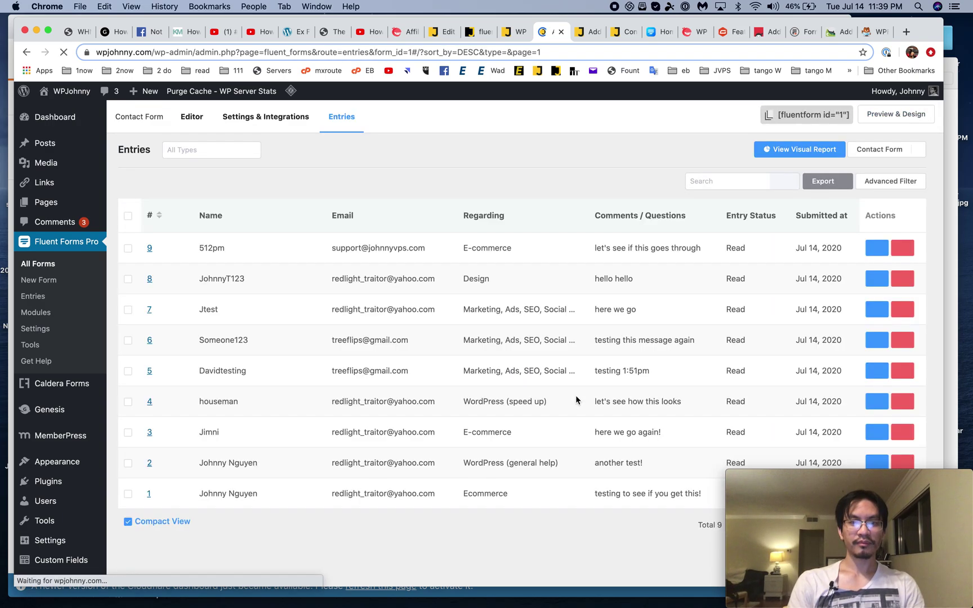
scroll(523, 349, down, 5)
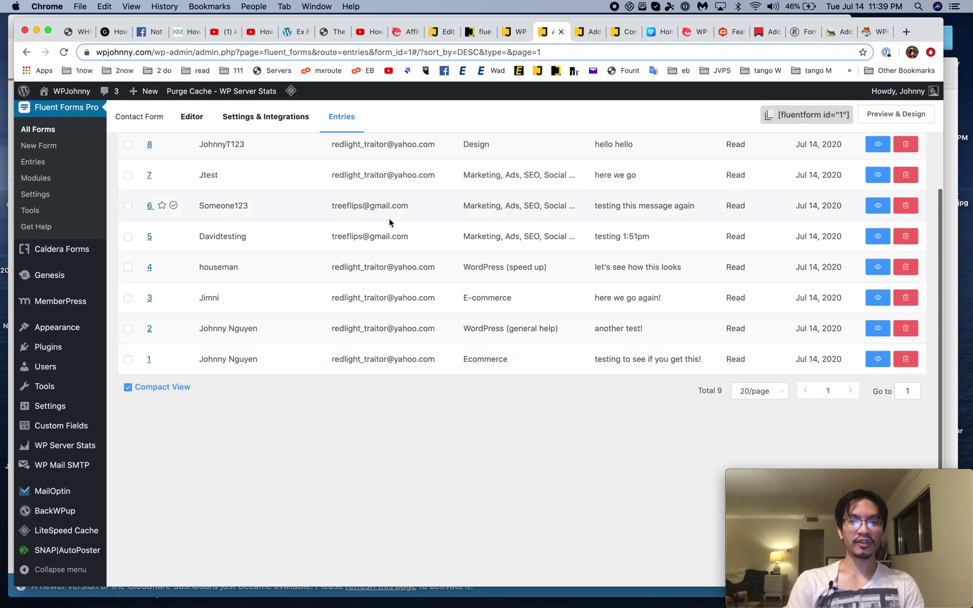
scroll(392, 220, up, 5)
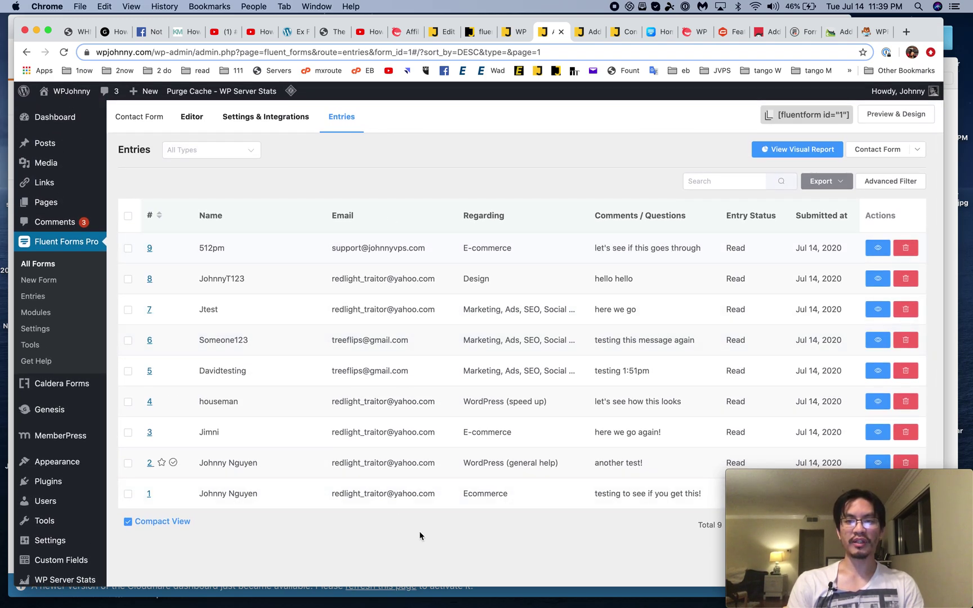
Step: Open the entries' Visual Report and scroll through the 30-day submission charts
click(797, 149)
scroll(591, 331, down, 2)
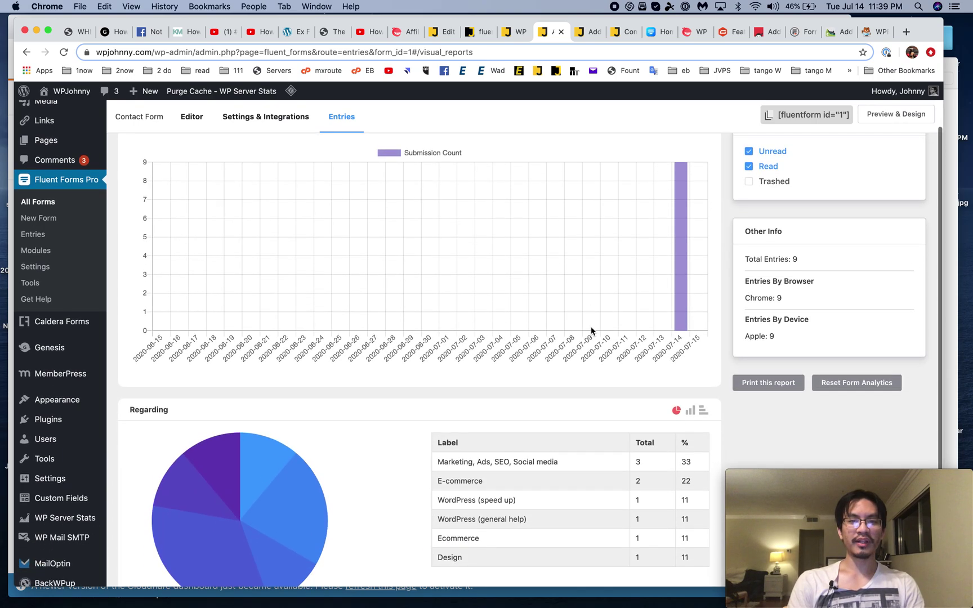
scroll(591, 331, down, 4)
mouse_move(294, 390)
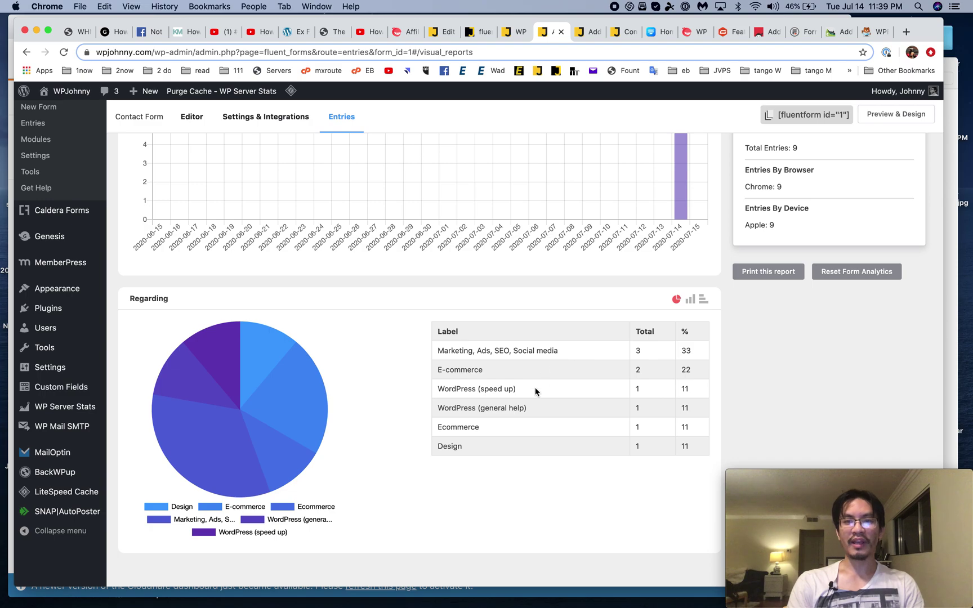
scroll(536, 391, up, 2)
Step: Check the Regarding choices on the live contact page, then review the Regarding breakdown in the report
click(621, 33)
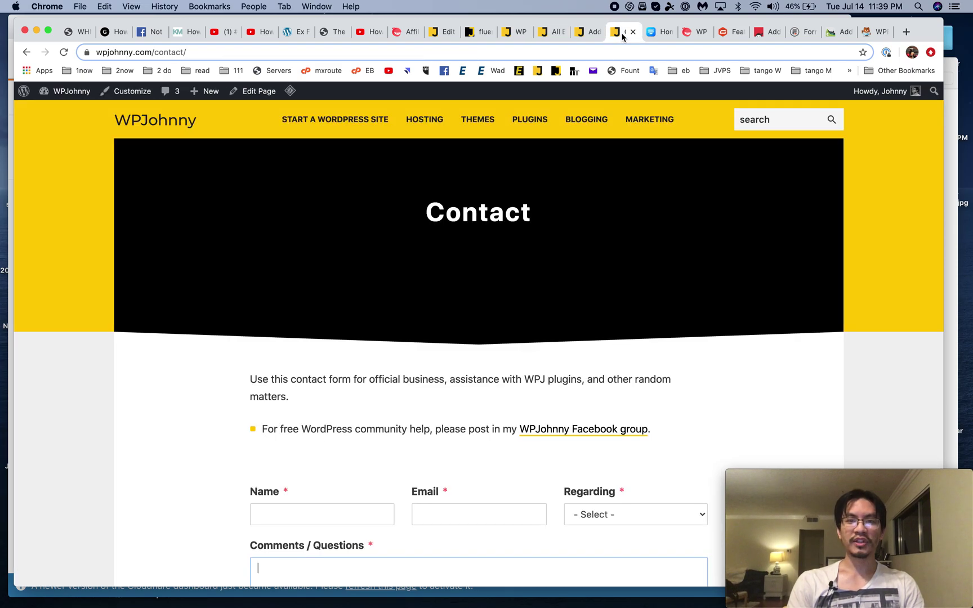
scroll(500, 311, down, 6)
click(647, 198)
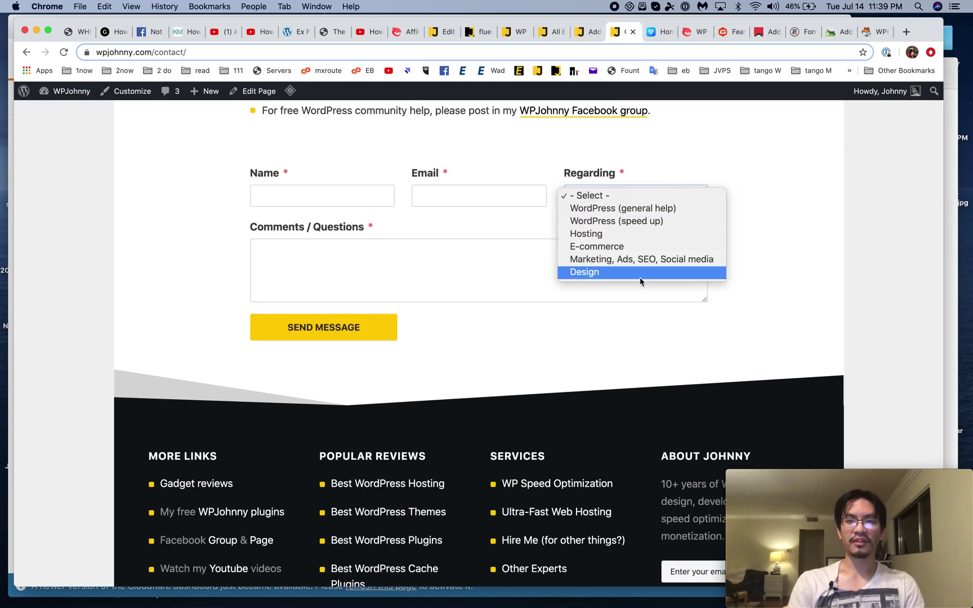
click(548, 33)
click(548, 33)
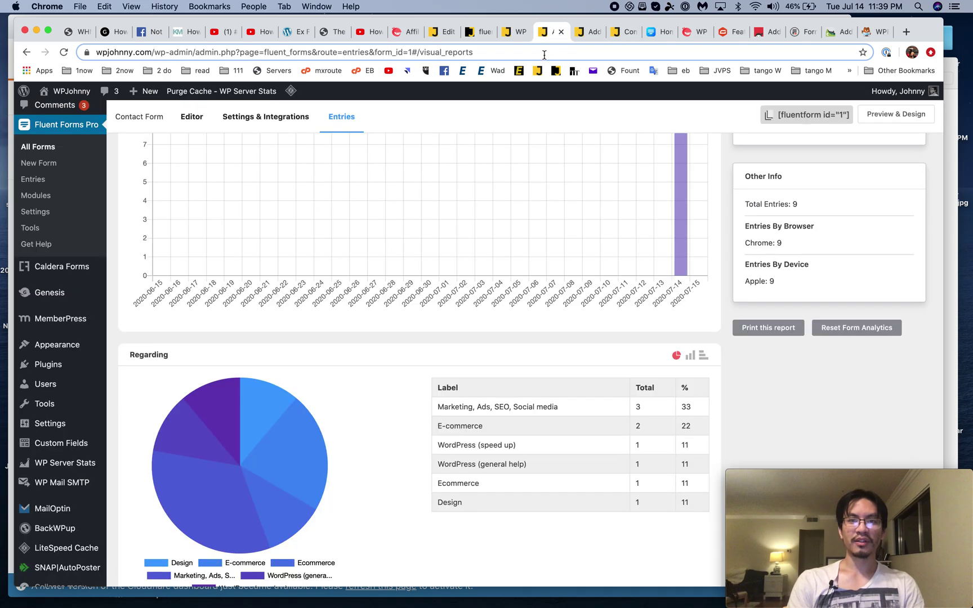
scroll(534, 356, down, 3)
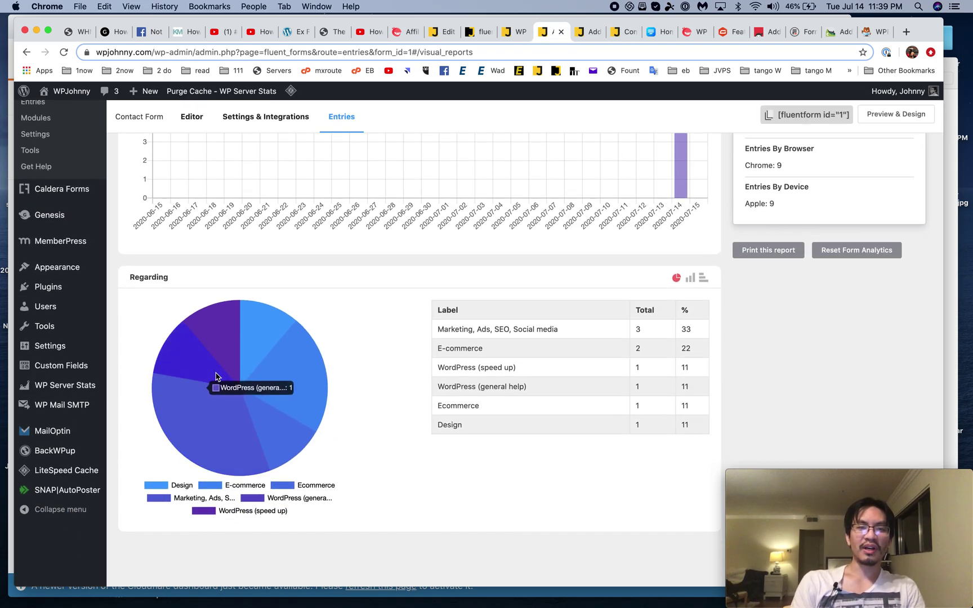
scroll(477, 274, up, 7)
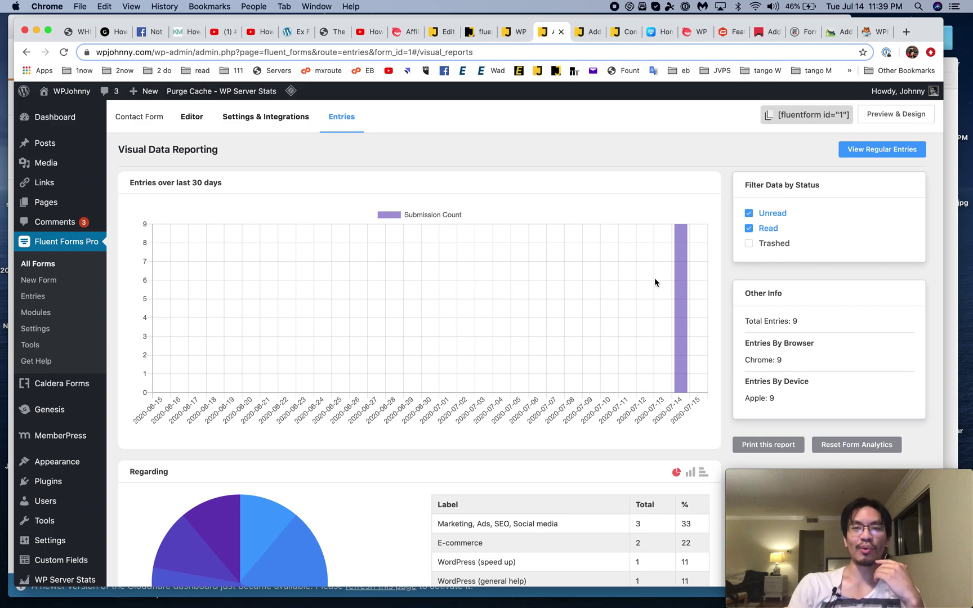
Step: Glance at the review post preview, then return to the visual report
click(518, 35)
scroll(469, 456, down, 8)
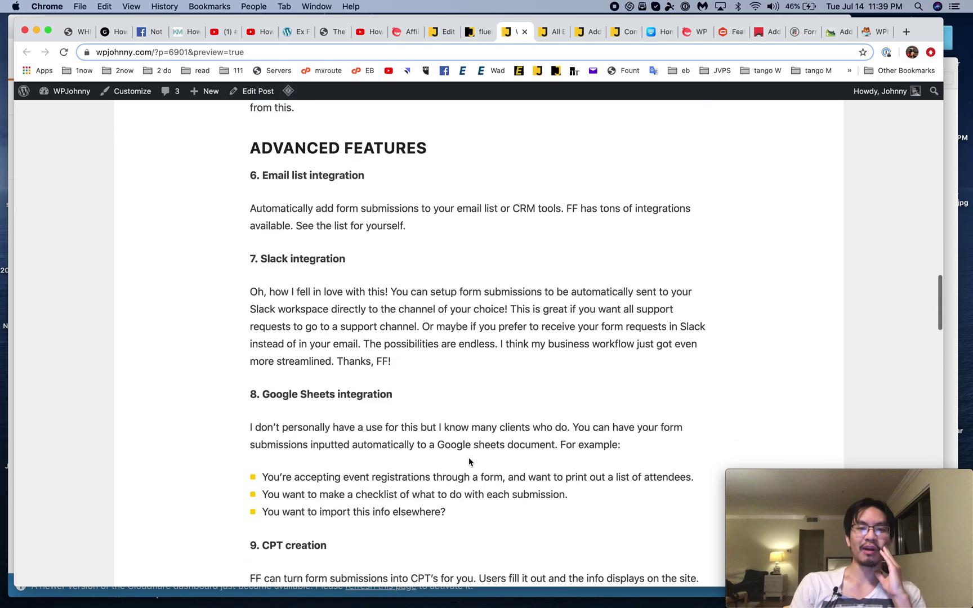
click(544, 34)
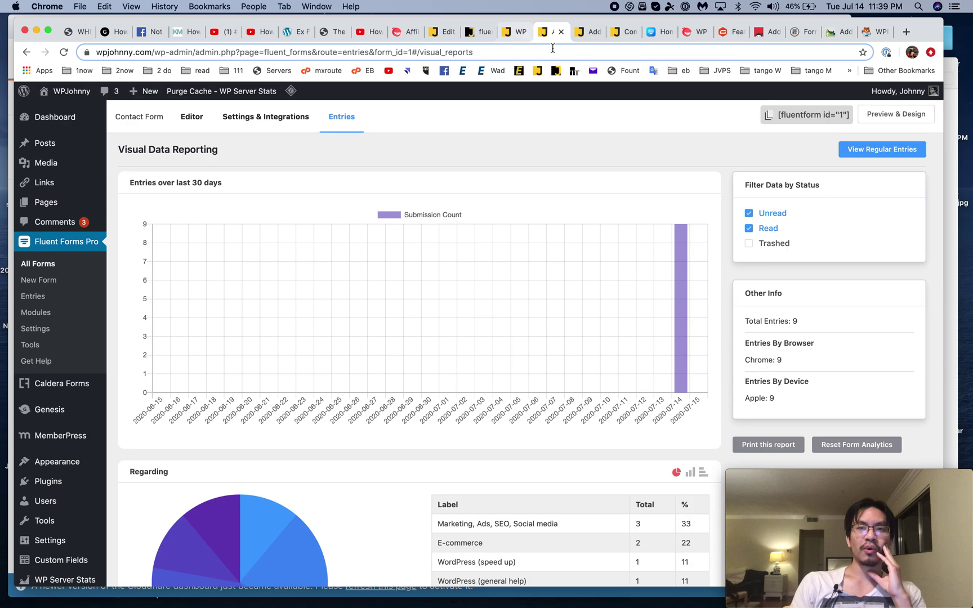
Step: Open the Fluent Forms Modules page and scroll through the disabled integration cards
click(55, 313)
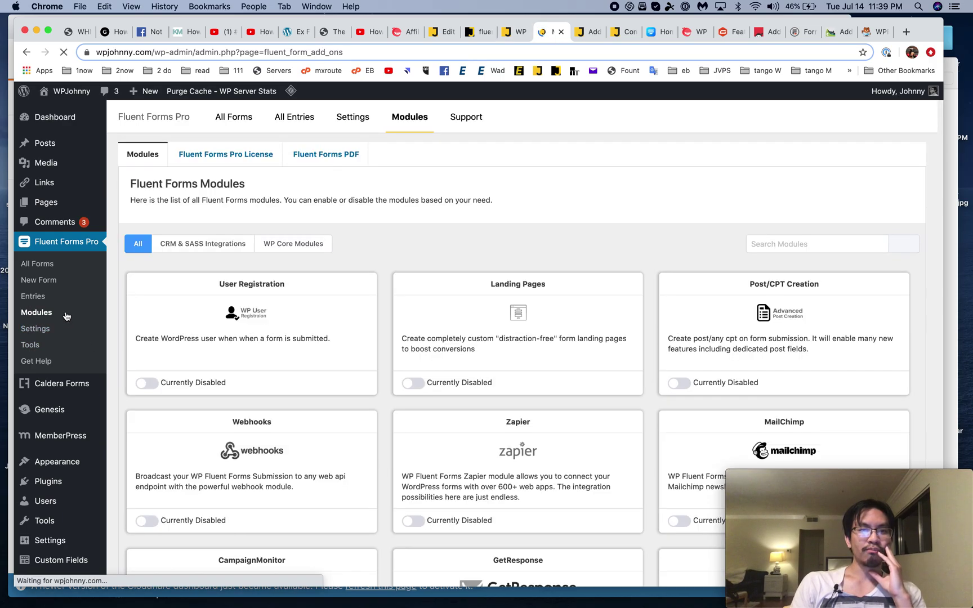
scroll(589, 245, down, 5)
scroll(589, 245, down, 2)
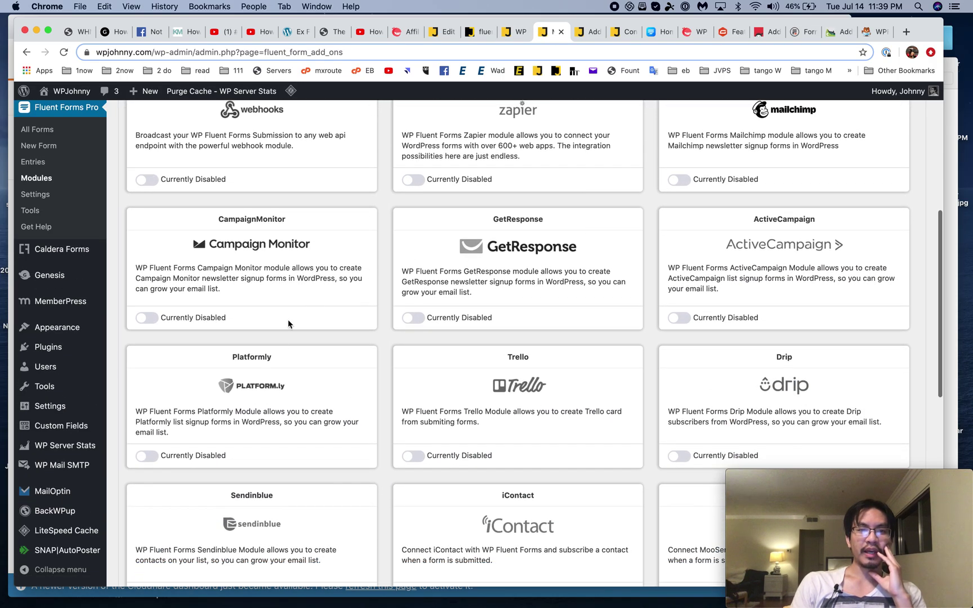
scroll(289, 319, up, 4)
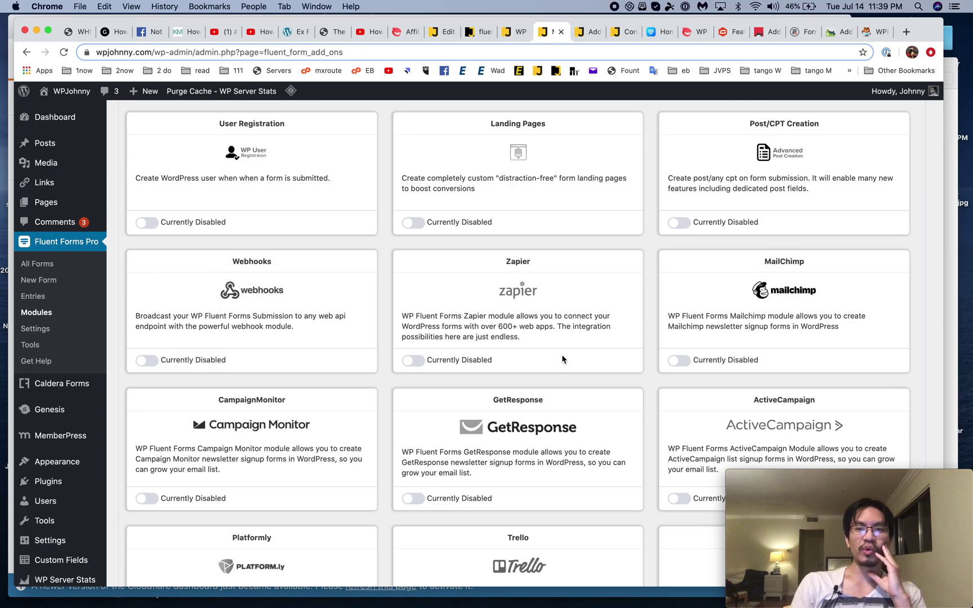
scroll(562, 359, down, 4)
scroll(665, 282, up, 1)
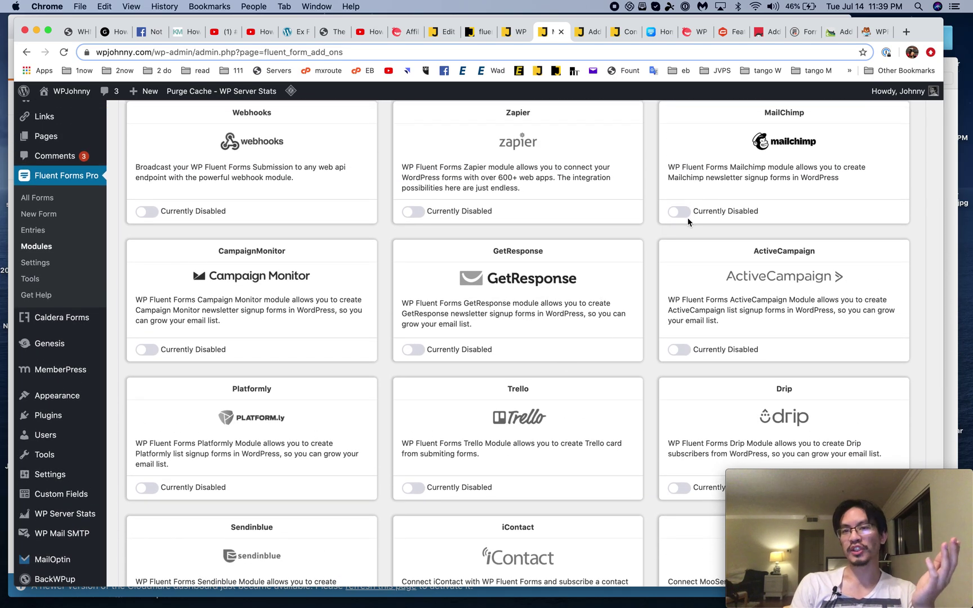
scroll(688, 221, up, 1)
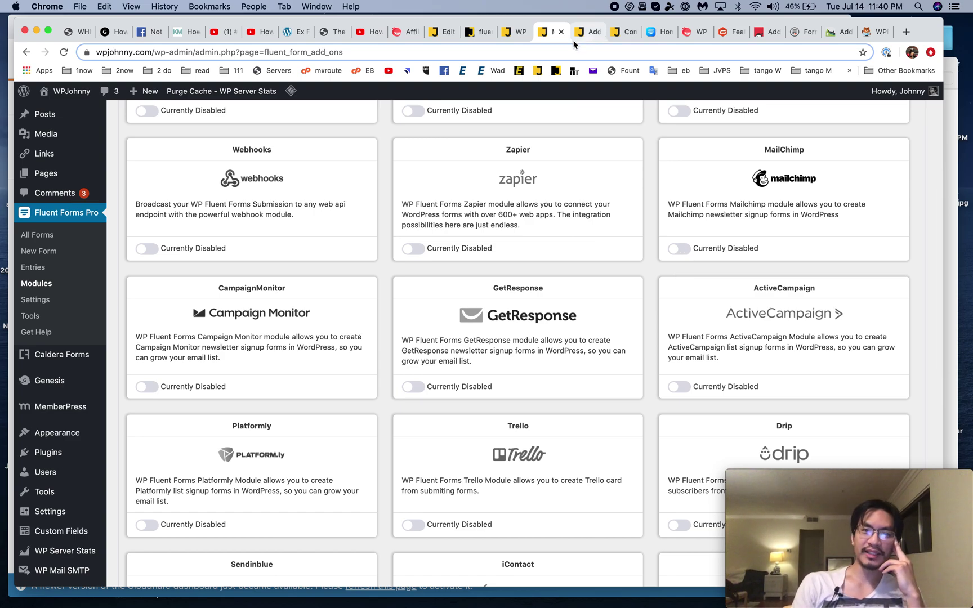
Step: Select the Slack integration heading and paragraph in the review post, then return to Modules
click(513, 37)
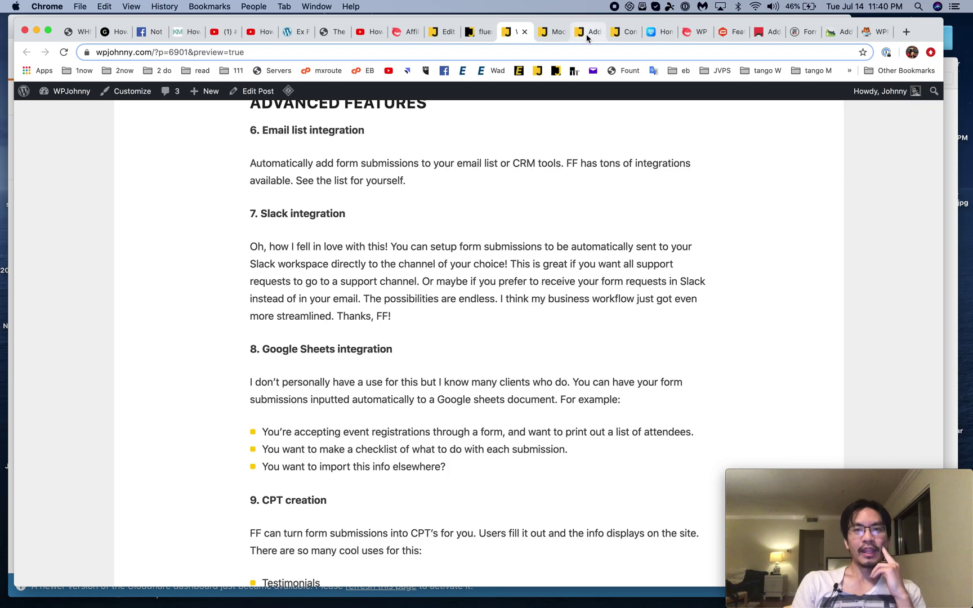
scroll(408, 372, up, 3)
drag(258, 311, 518, 411)
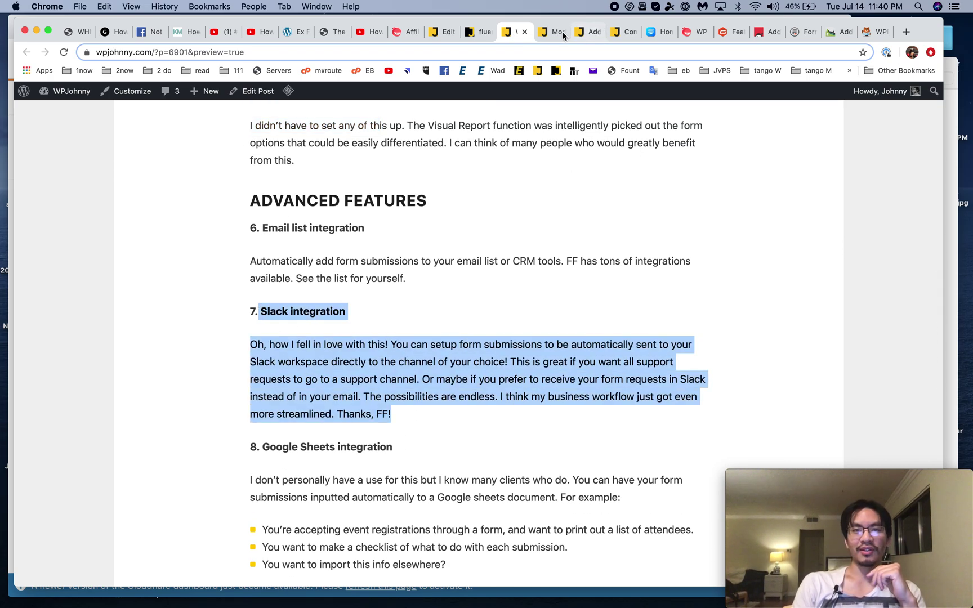
click(546, 38)
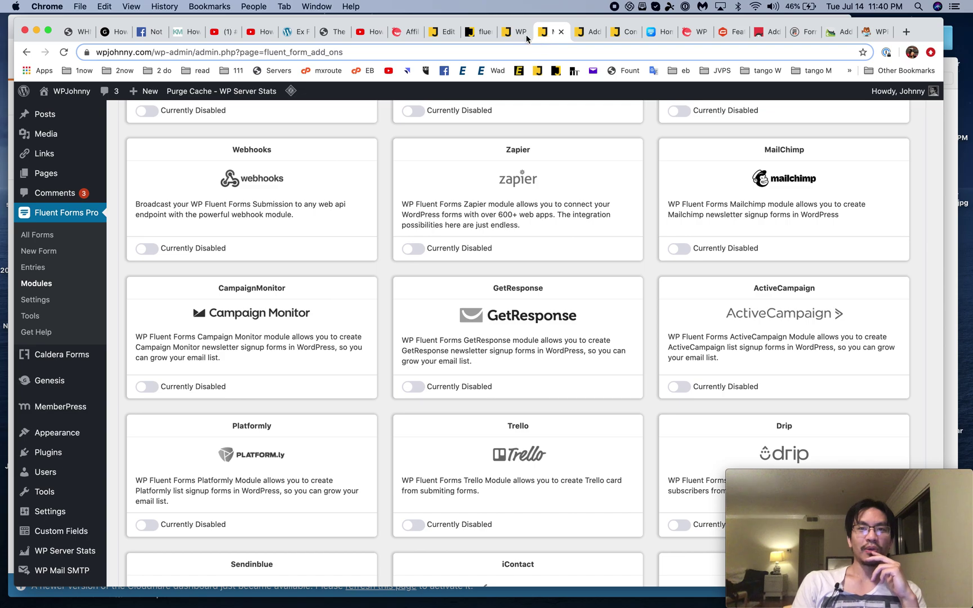
Step: On the fluent forms test page, enter First Name 'YOOUTUBE', Last Name 'VI' and the suggested support e-mail
click(478, 34)
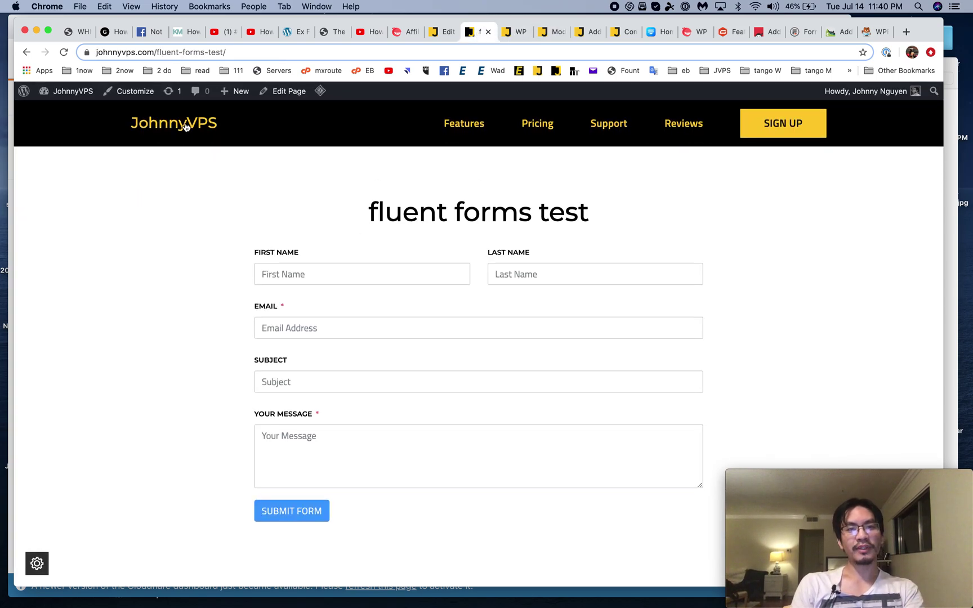
click(371, 278)
click(357, 245)
click(334, 269)
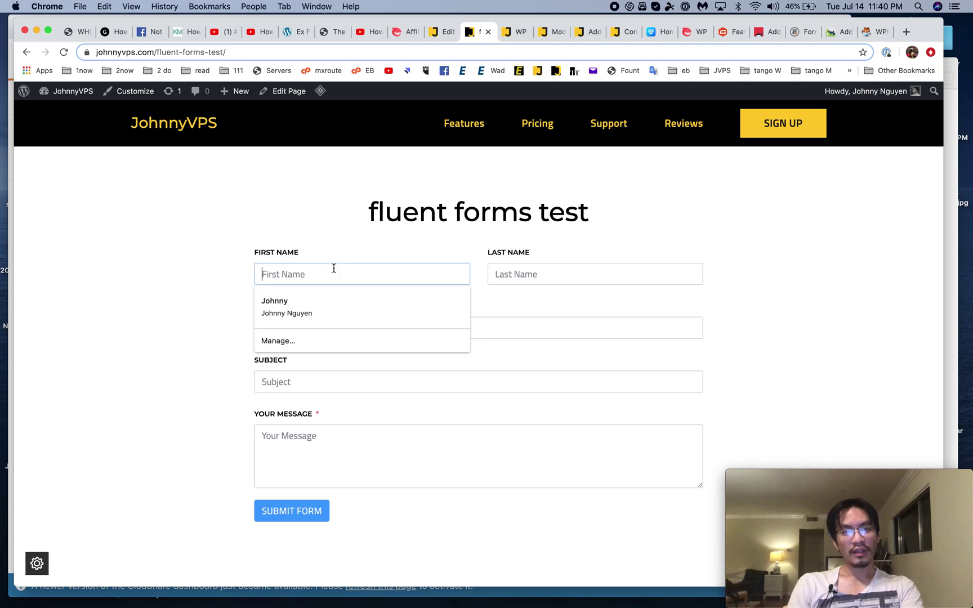
text(YOOUTUBE)
key(Tab)
text(VI)
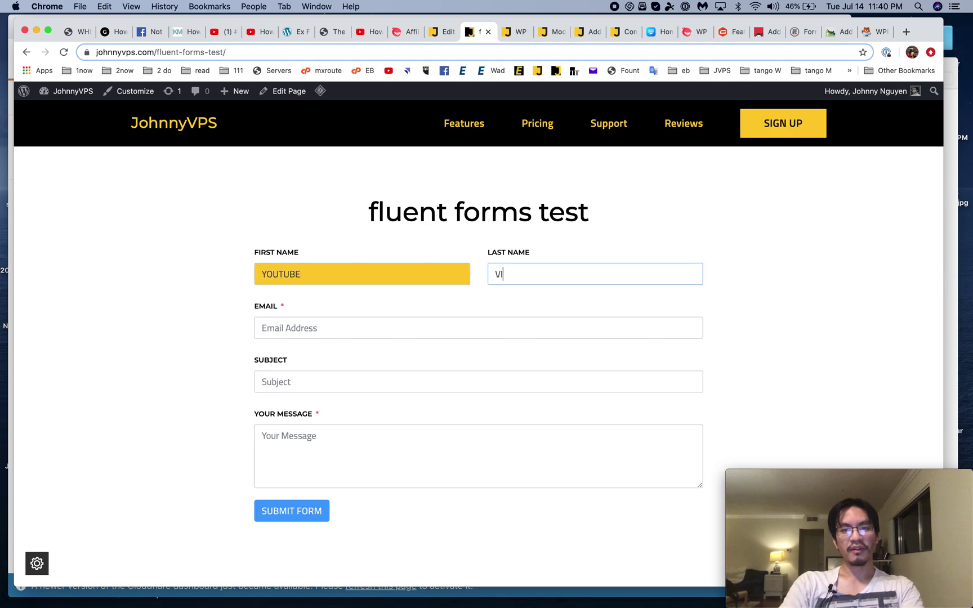
key(Tab)
text(supp)
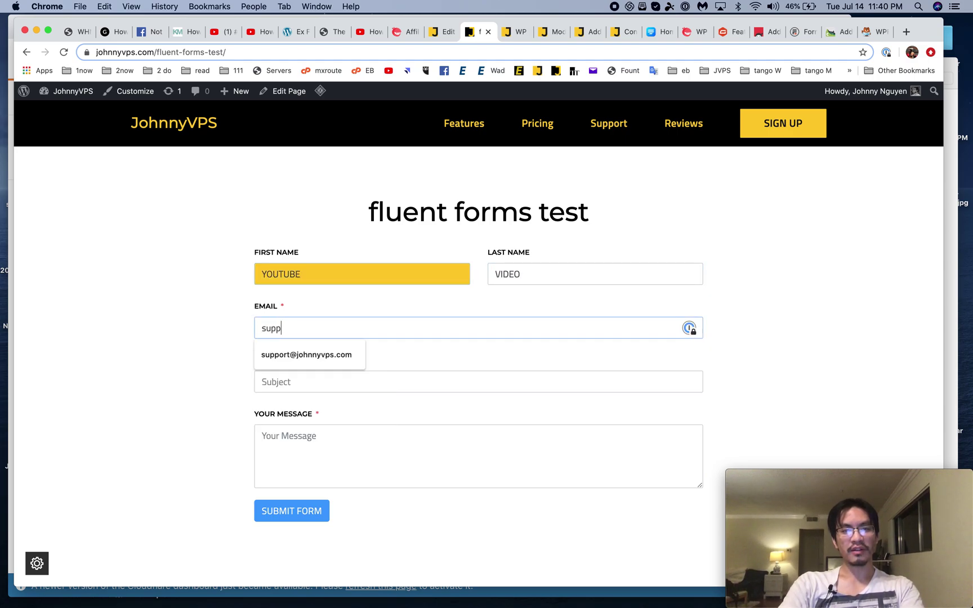
text(ort)
click(307, 355)
Step: Enter subject 'HELP MY SERVER IS DOWN!' and message 'Plase help me', then submit the form
click(305, 383)
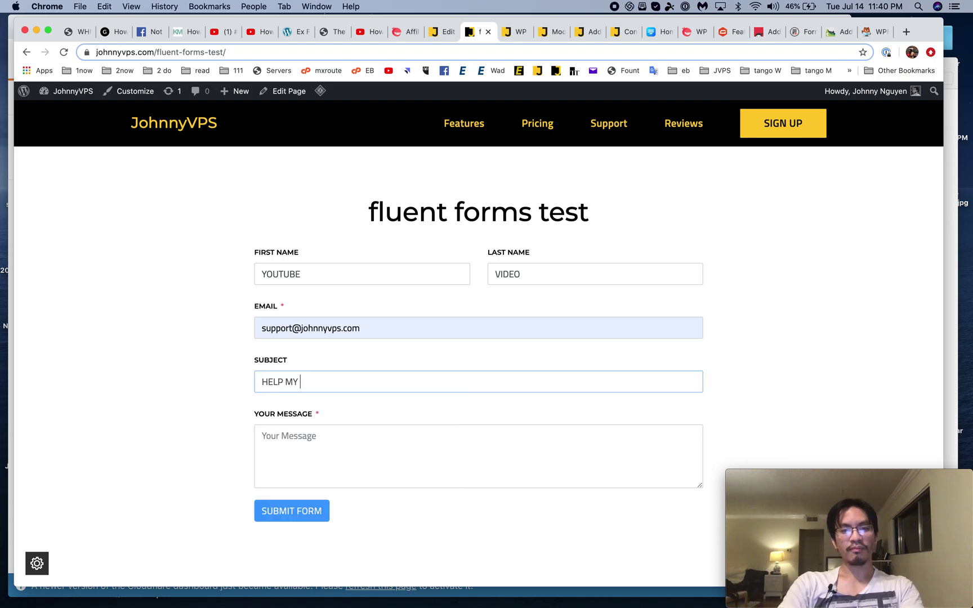
text(!)
key(Tab)
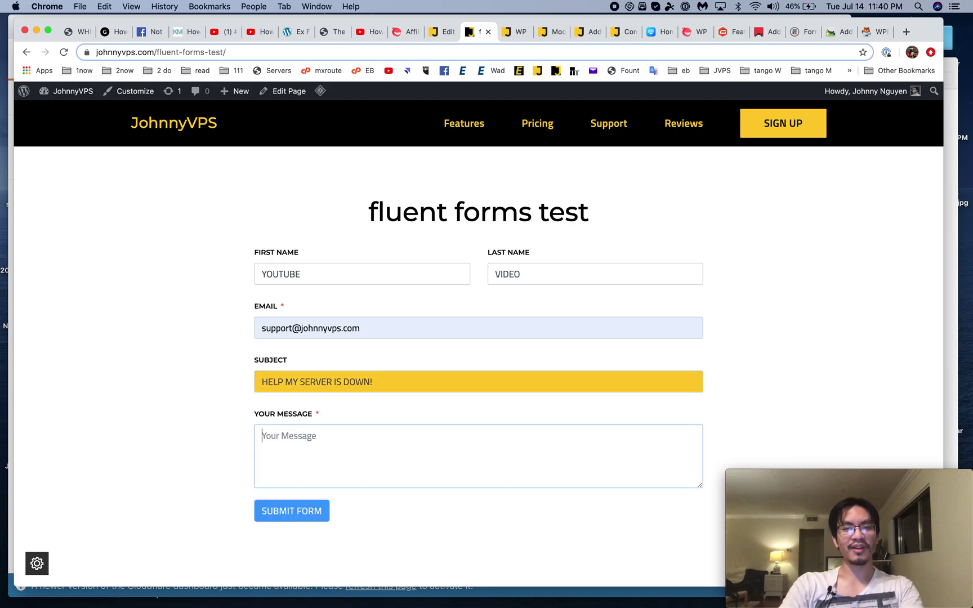
text(Plase help)
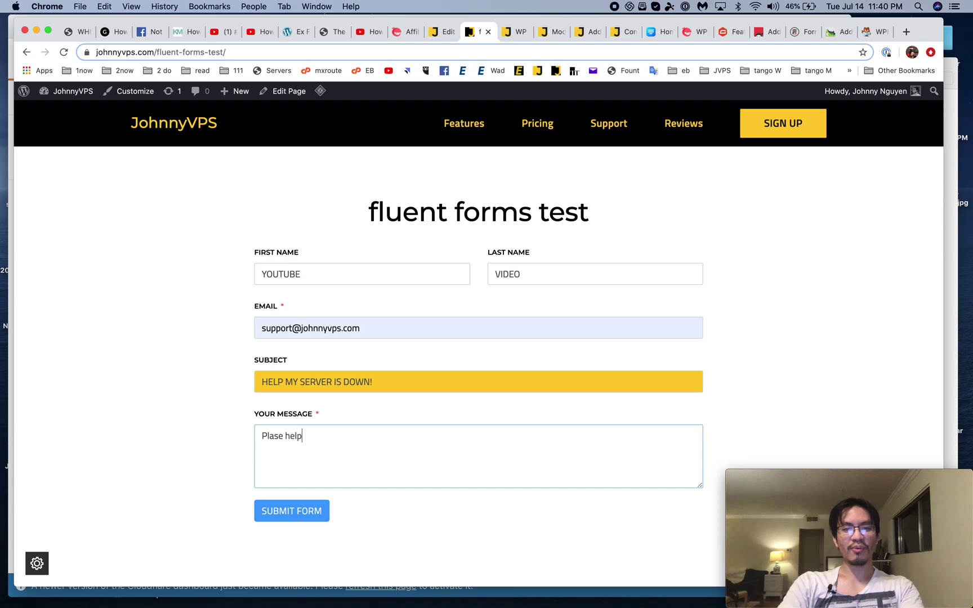
text( me)
click(298, 512)
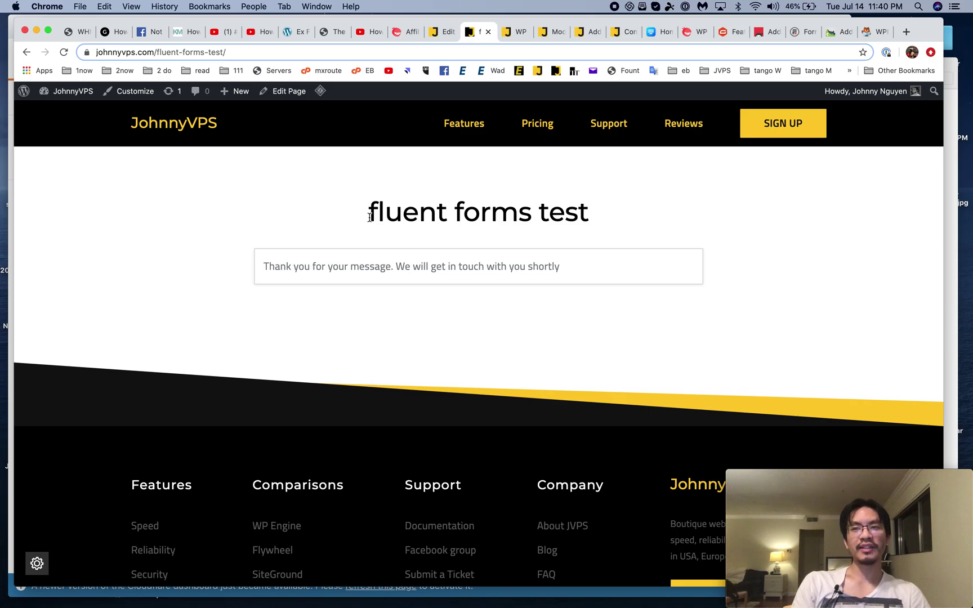
key(F4)
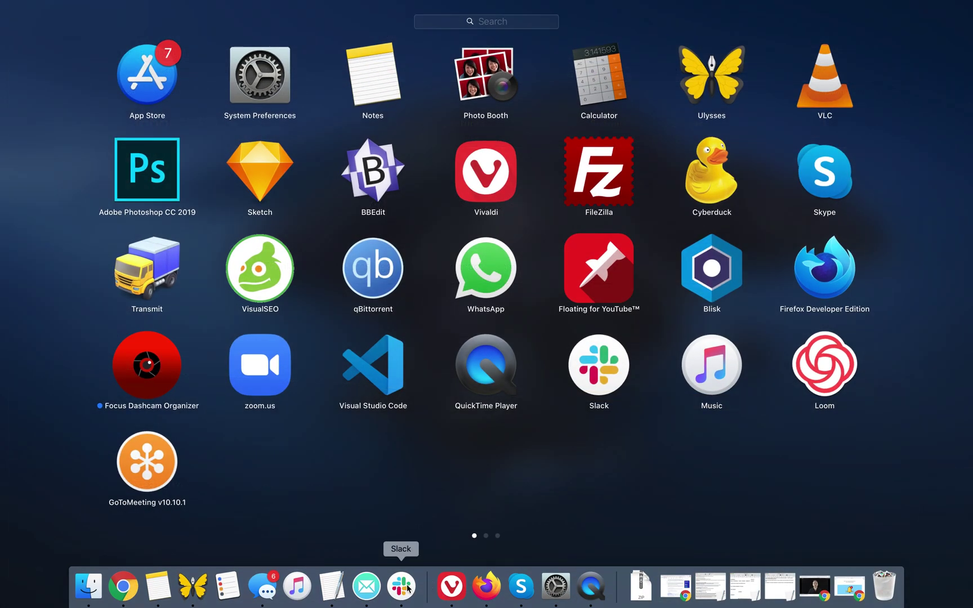
Step: In Slack's 1-migrations-pending channel, check the test post, delete the old thread message, then return to Chrome
click(401, 587)
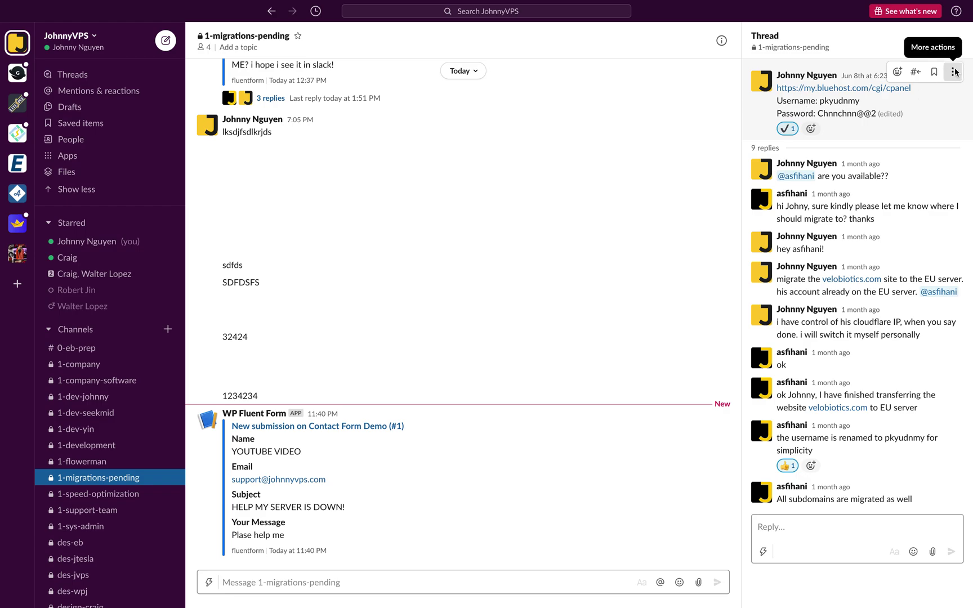
click(952, 71)
click(848, 187)
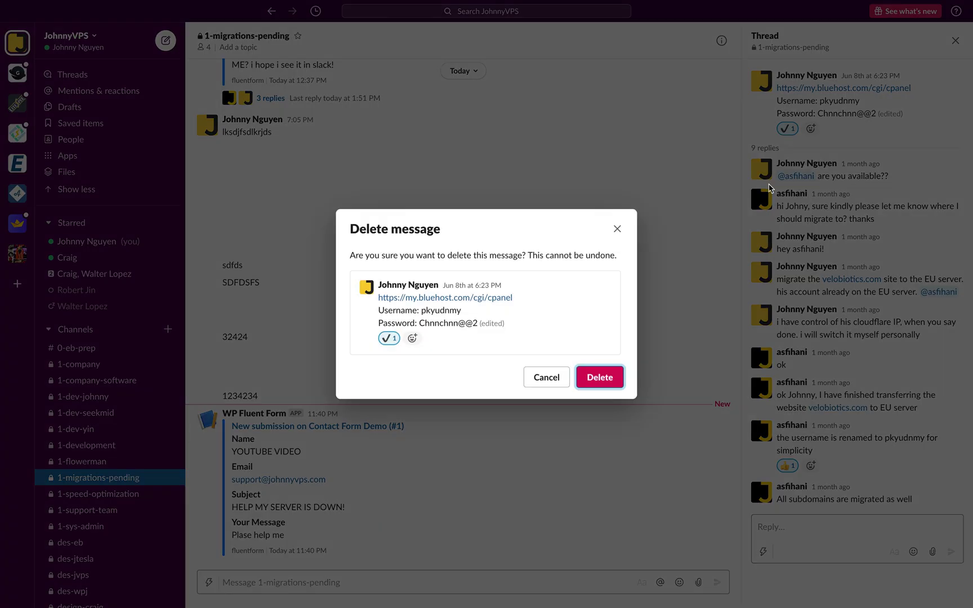
click(602, 377)
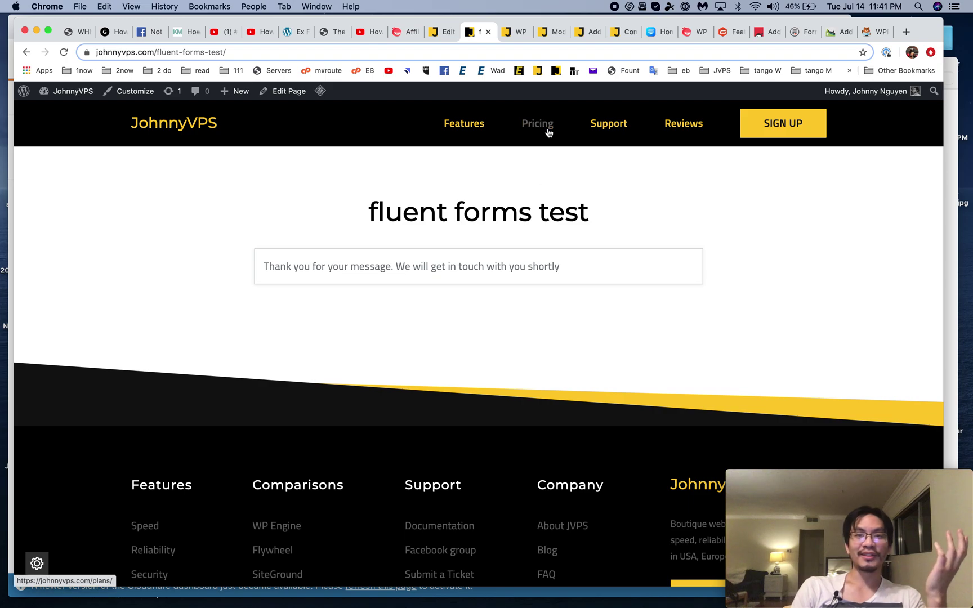
click(513, 35)
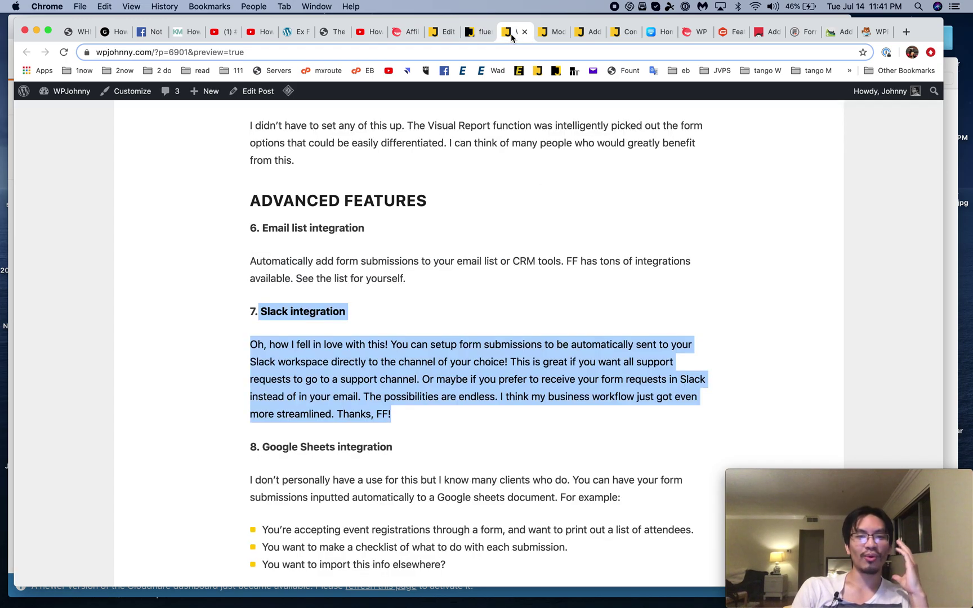